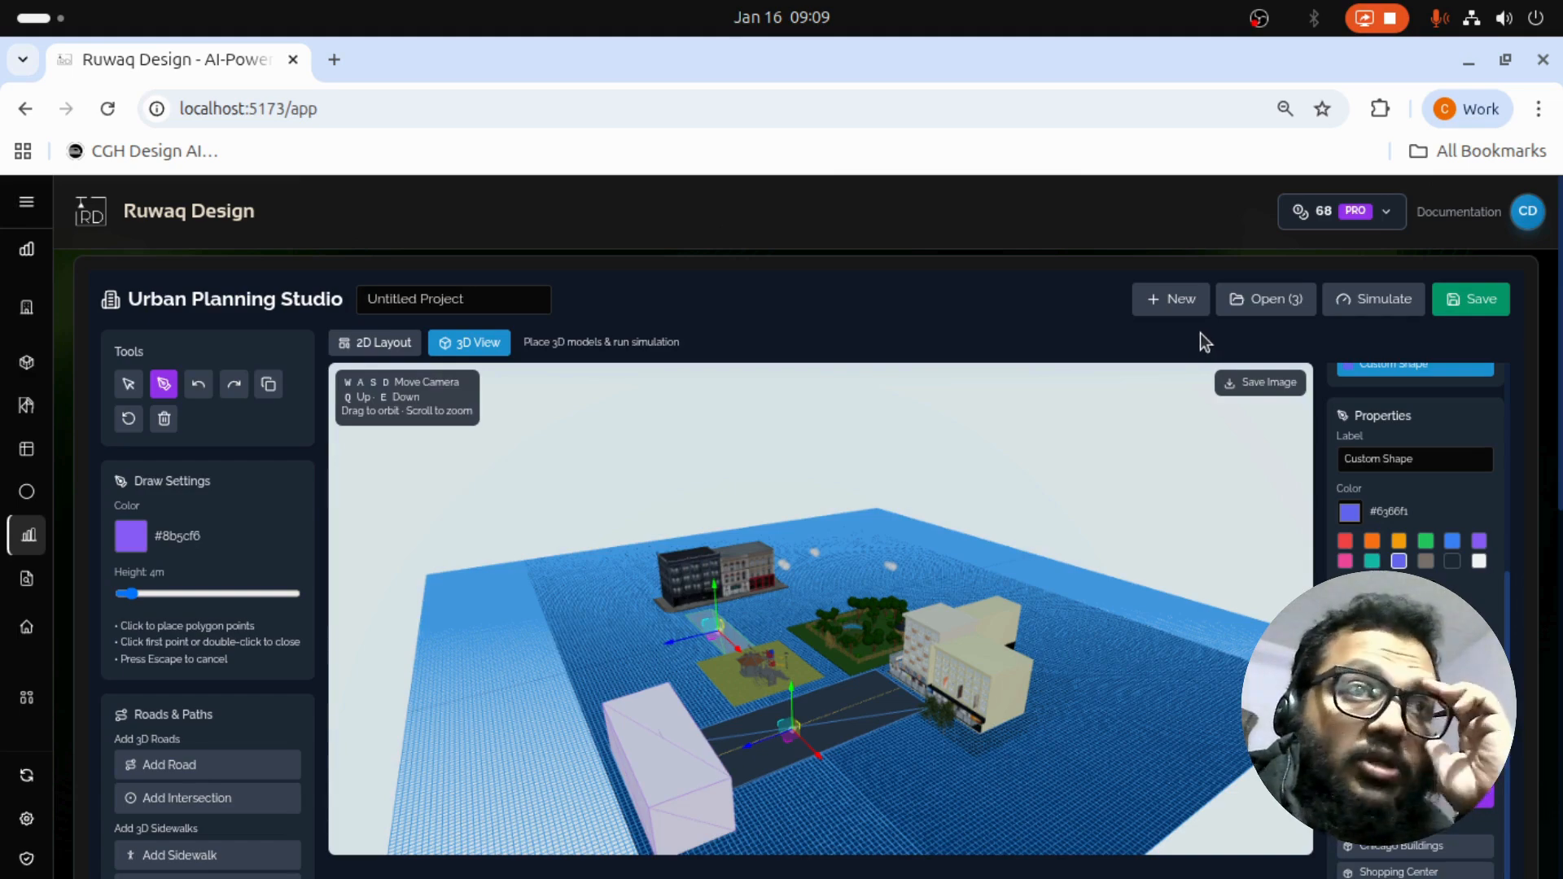
# Step: Inspect the buildings, park and road in the 3D scene and switch to the 2D layout
pyautogui.scroll(5, 921, 790)
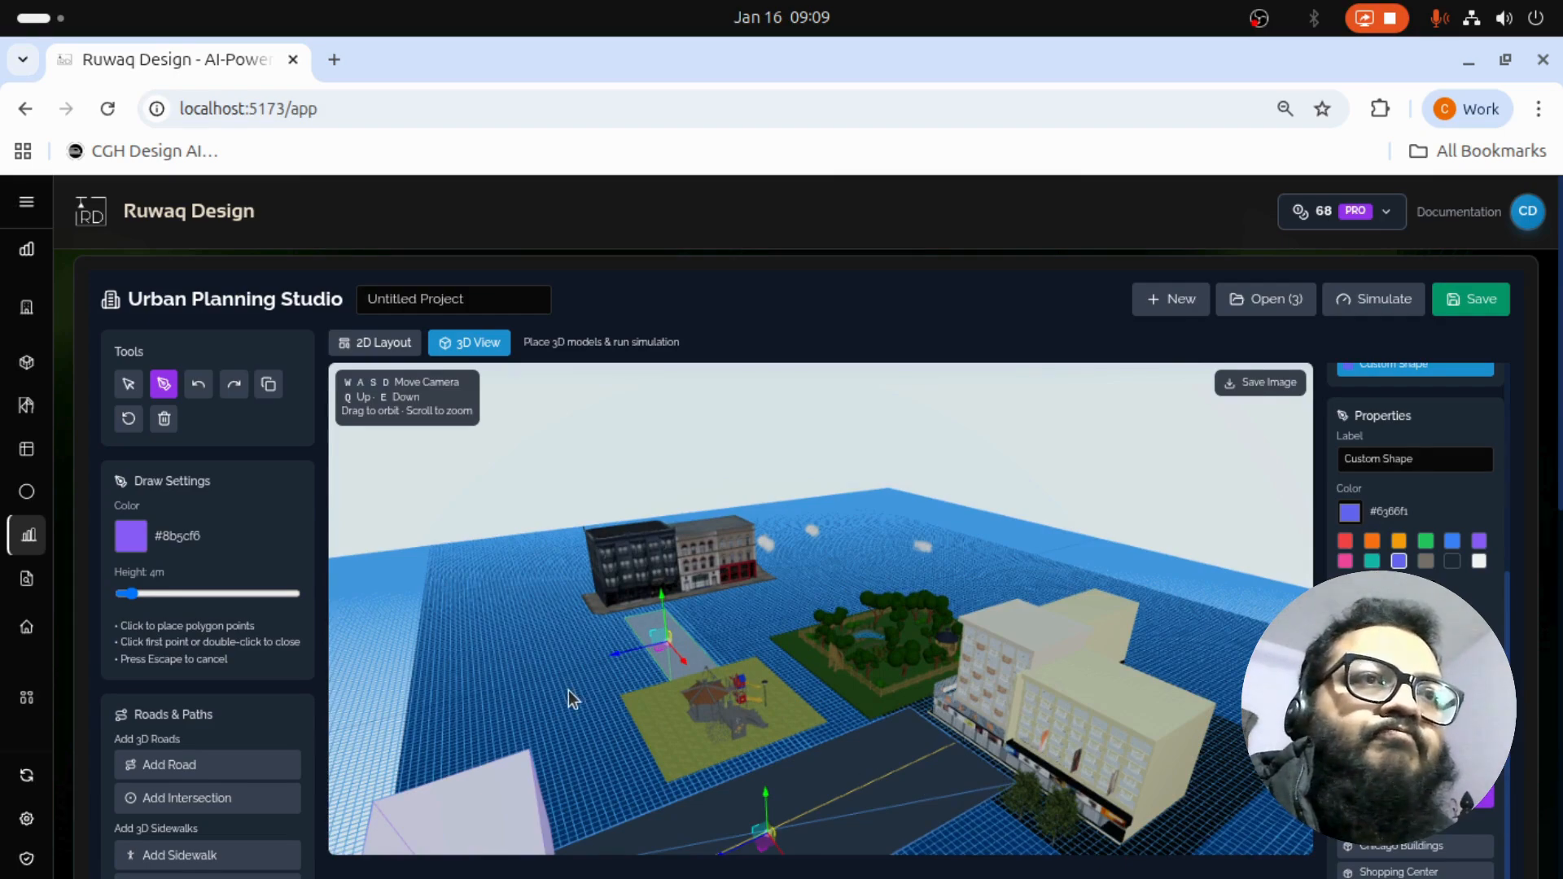
pyautogui.moveTo(568, 691); pyautogui.dragTo(609, 579)
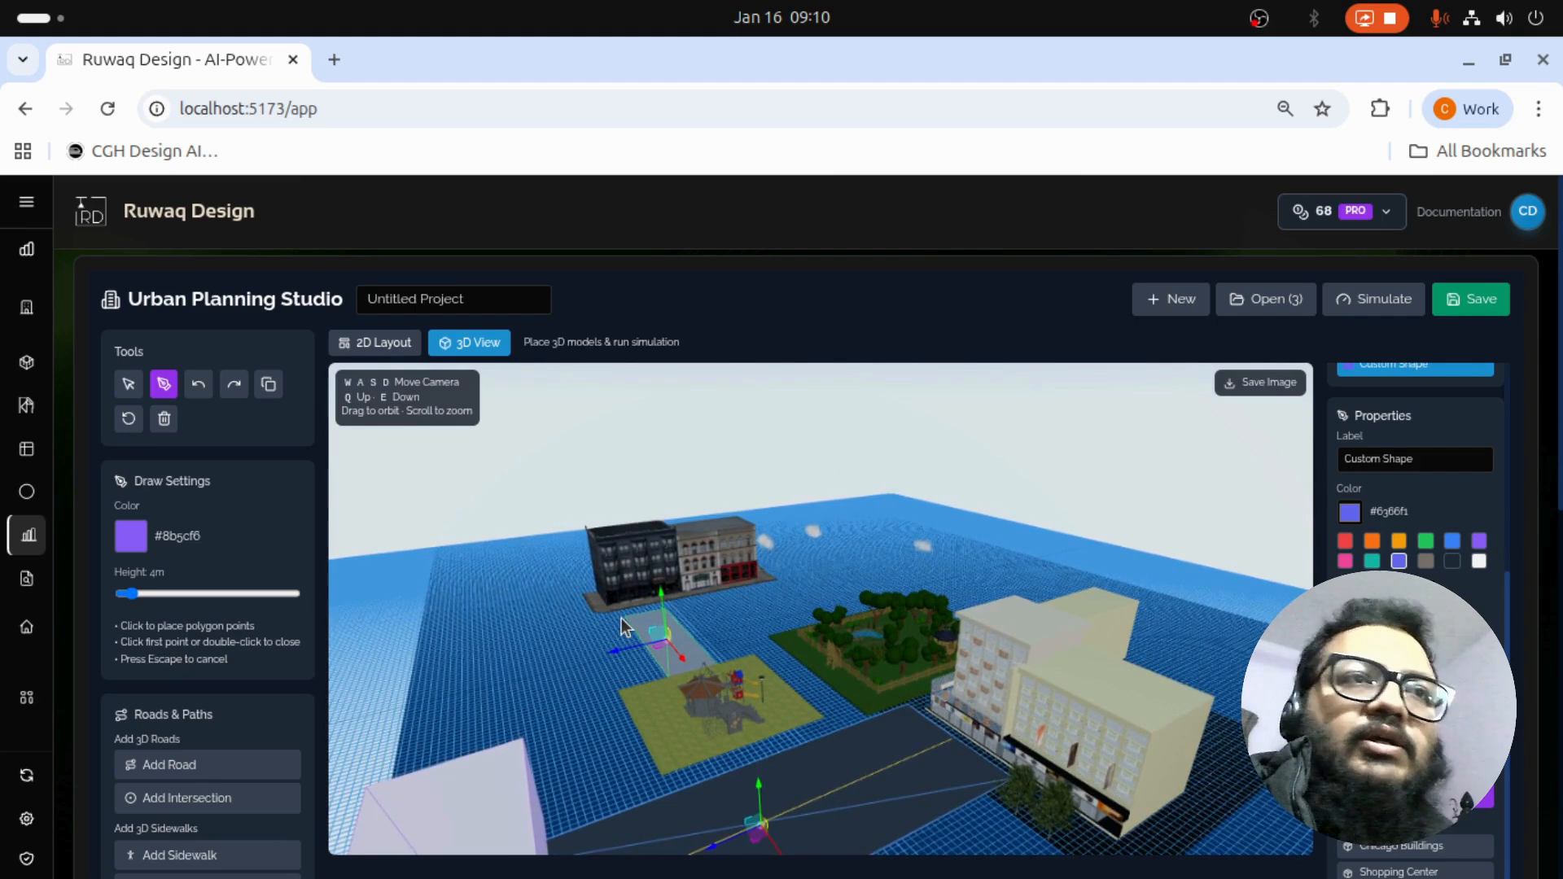
pyautogui.click(387, 351)
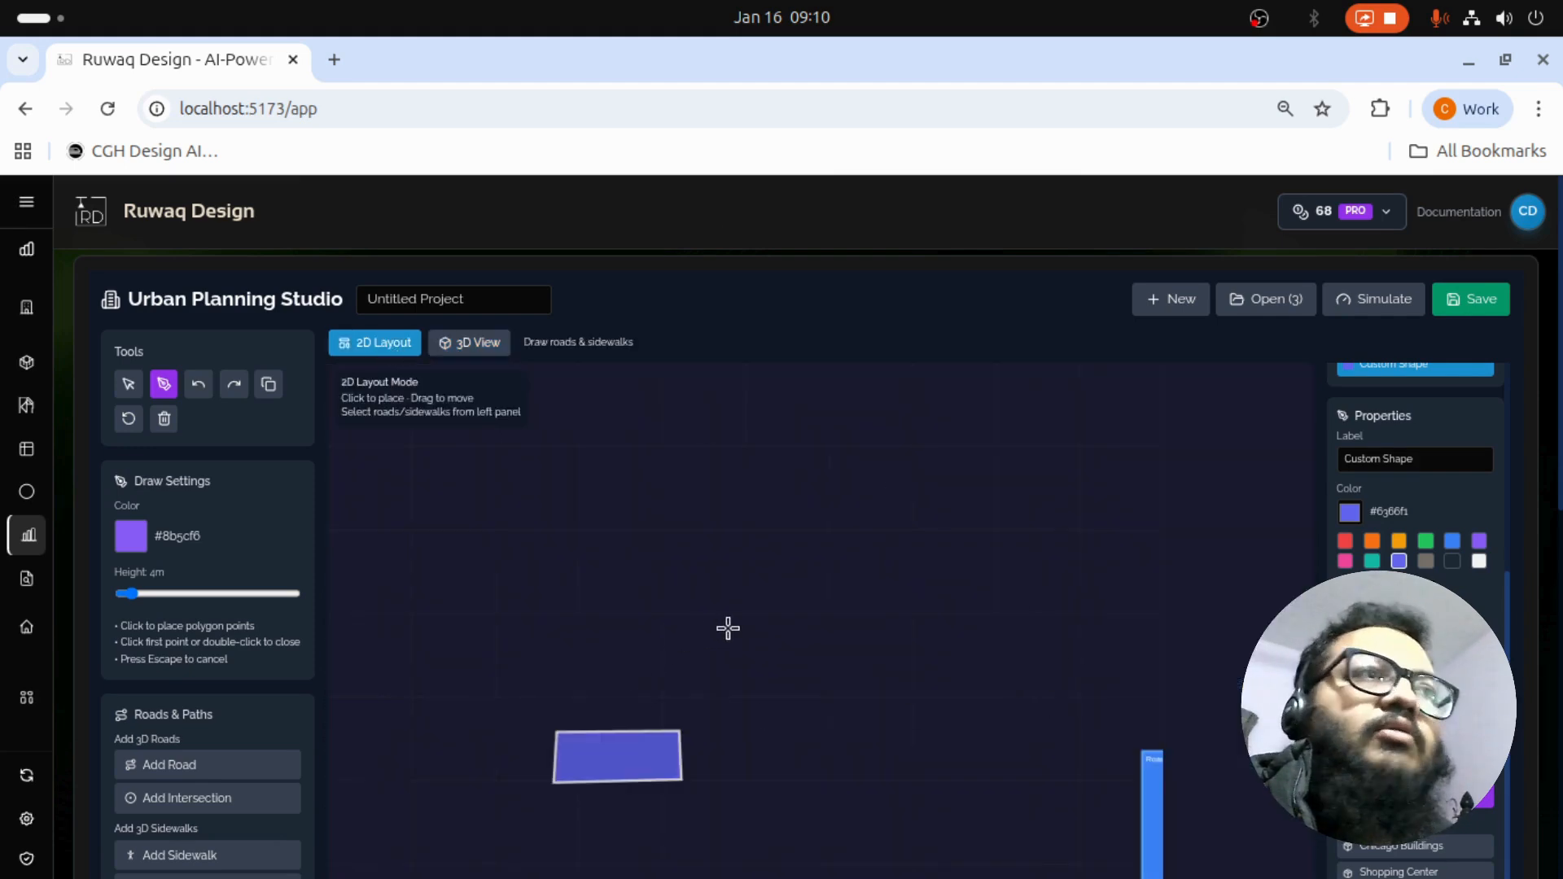
# Step: Add a trial road to the layout, set its width to 10, and delete that road again
pyautogui.scroll(-3, 214, 563)
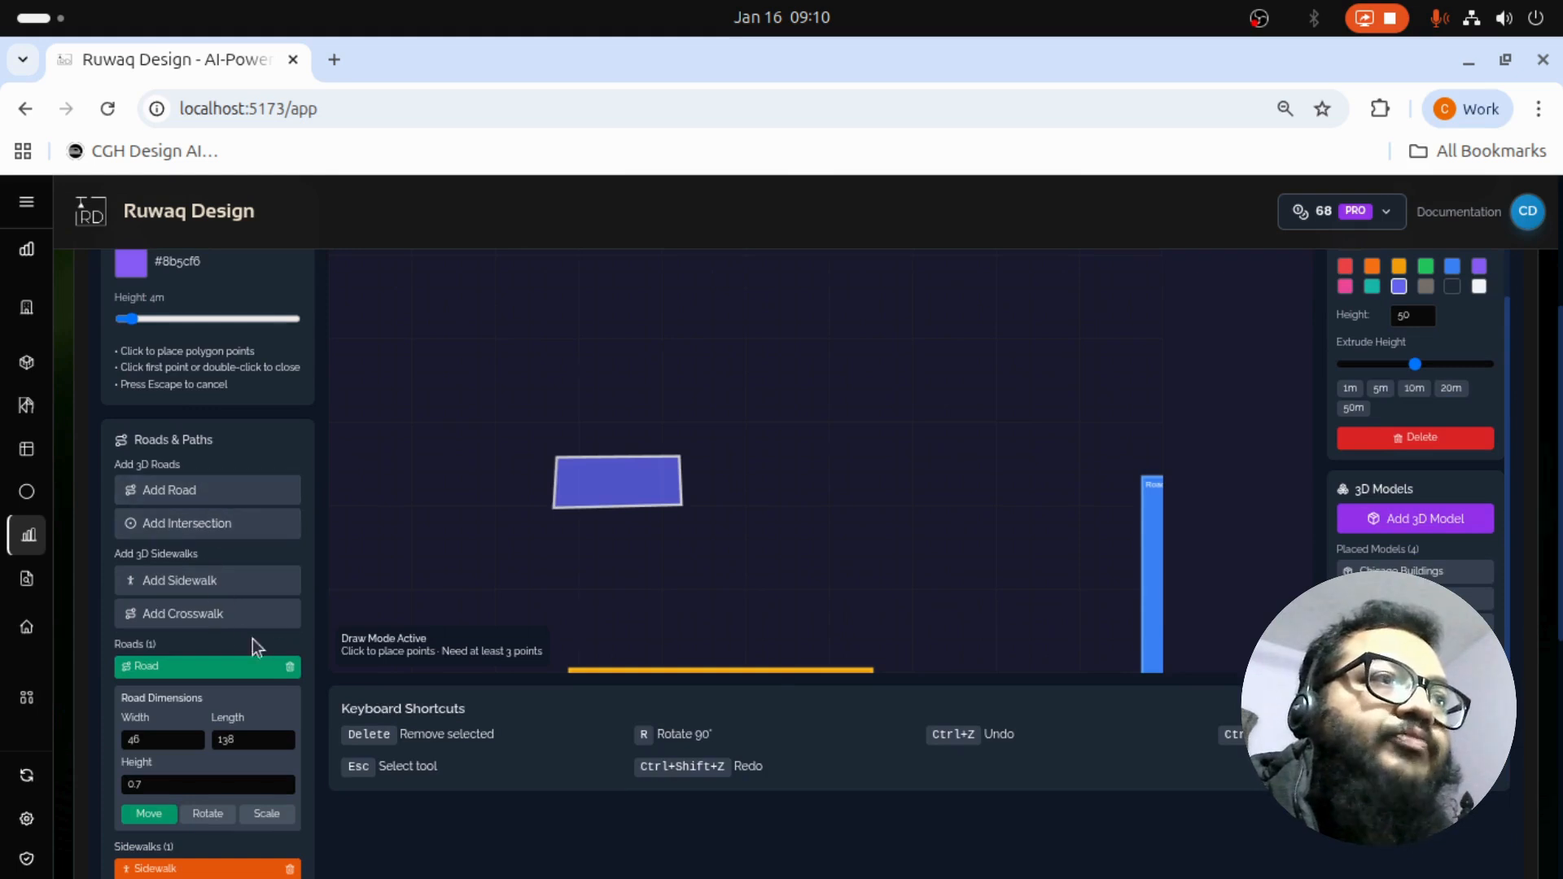
pyautogui.click(208, 491)
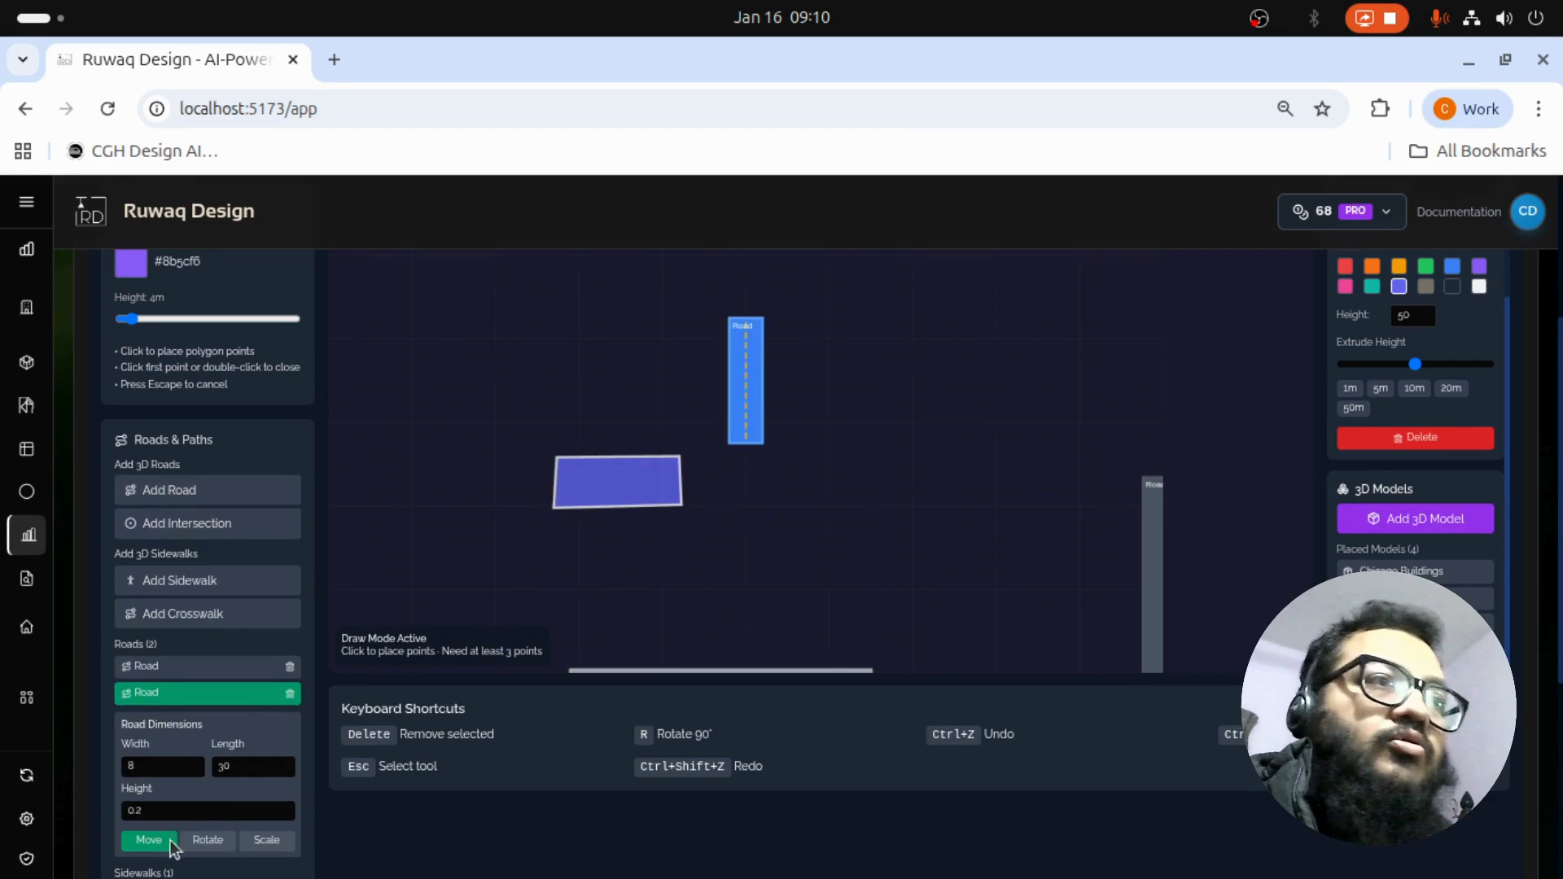
pyautogui.click(193, 765)
pyautogui.click(192, 764)
pyautogui.click(193, 765)
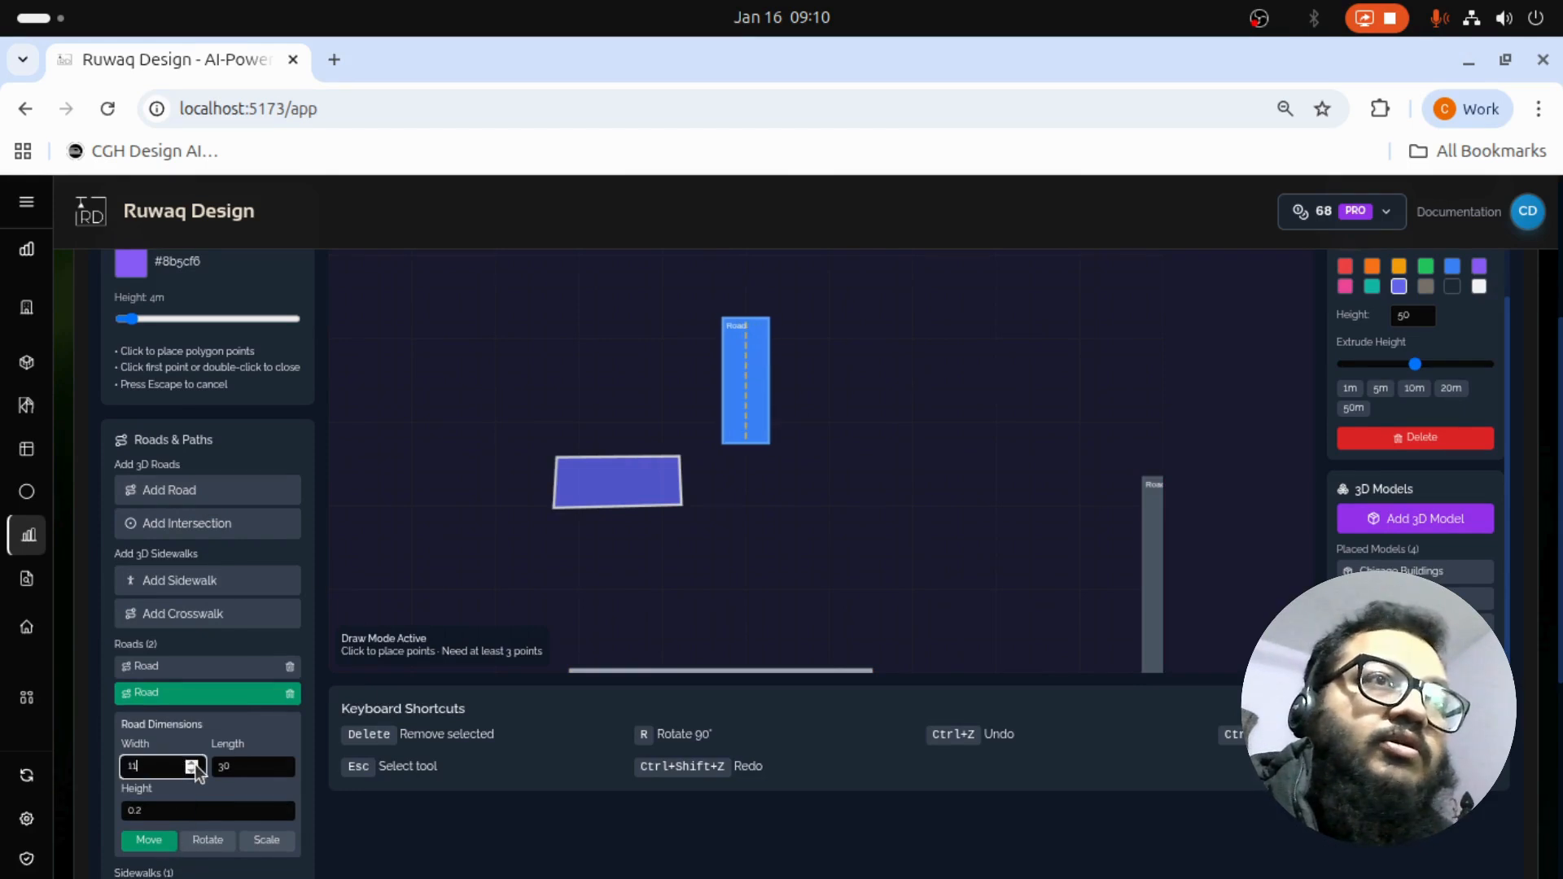
pyautogui.click(194, 770)
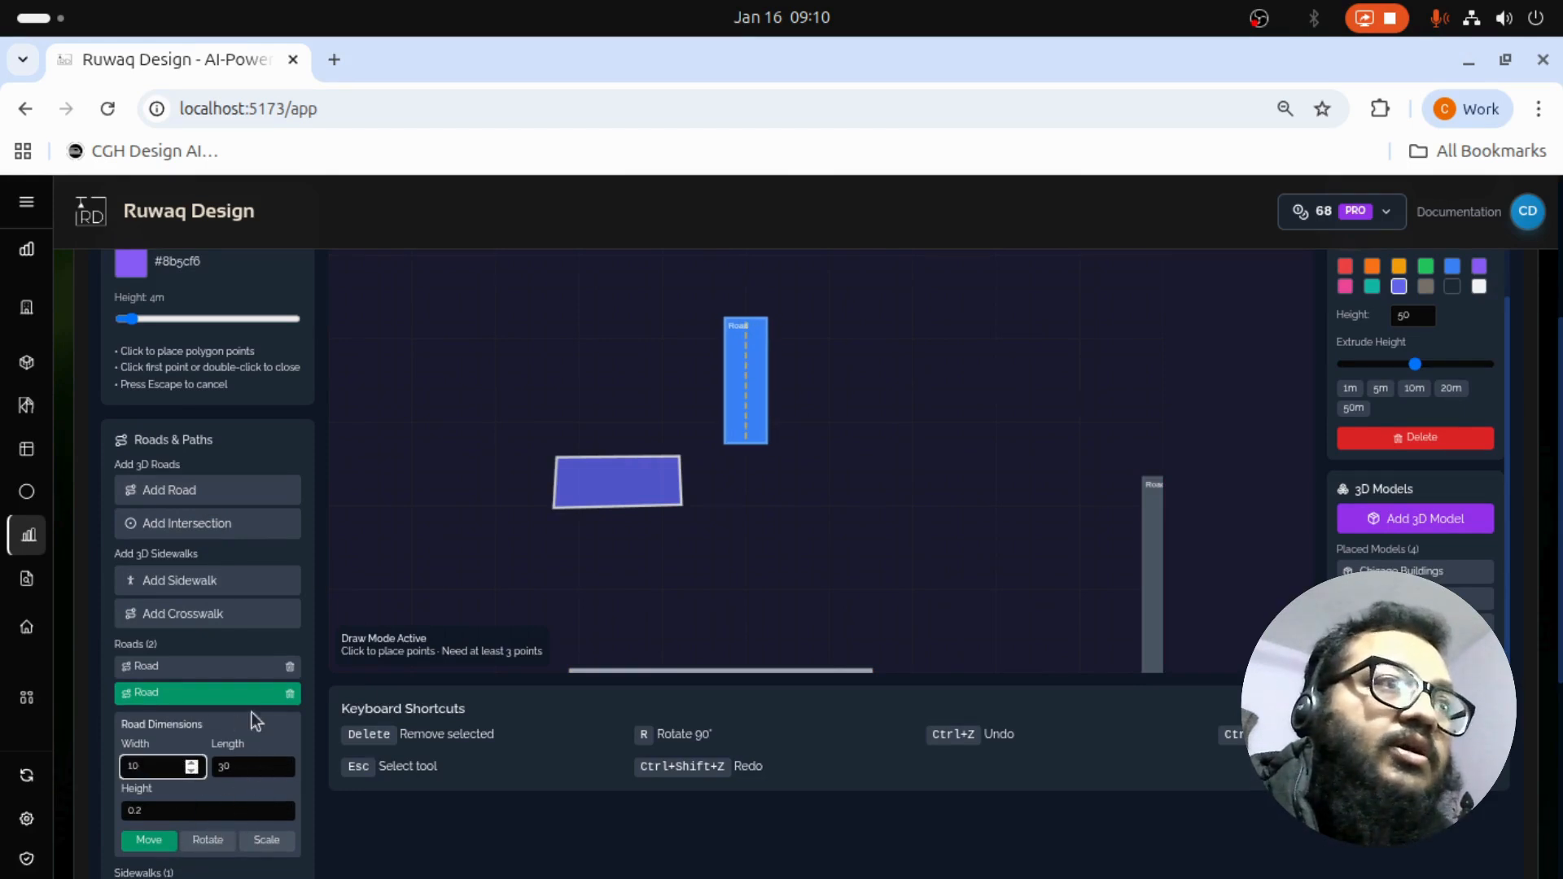
pyautogui.click(290, 693)
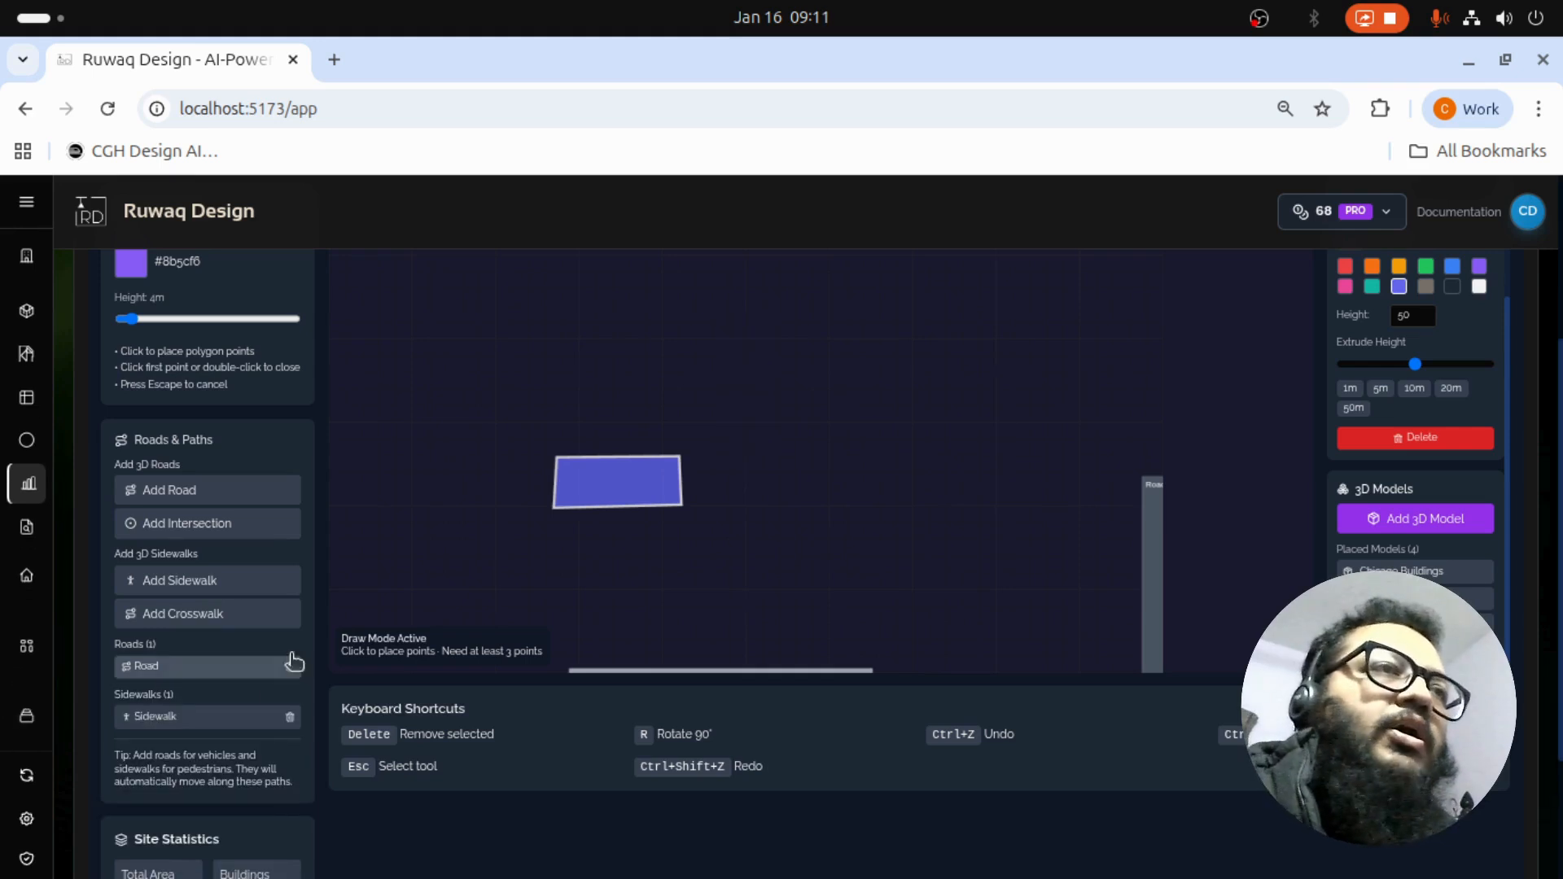
# Step: Add a new sidewalk and scale it in the layout to a width of 9 and a length of 36
pyautogui.click(244, 593)
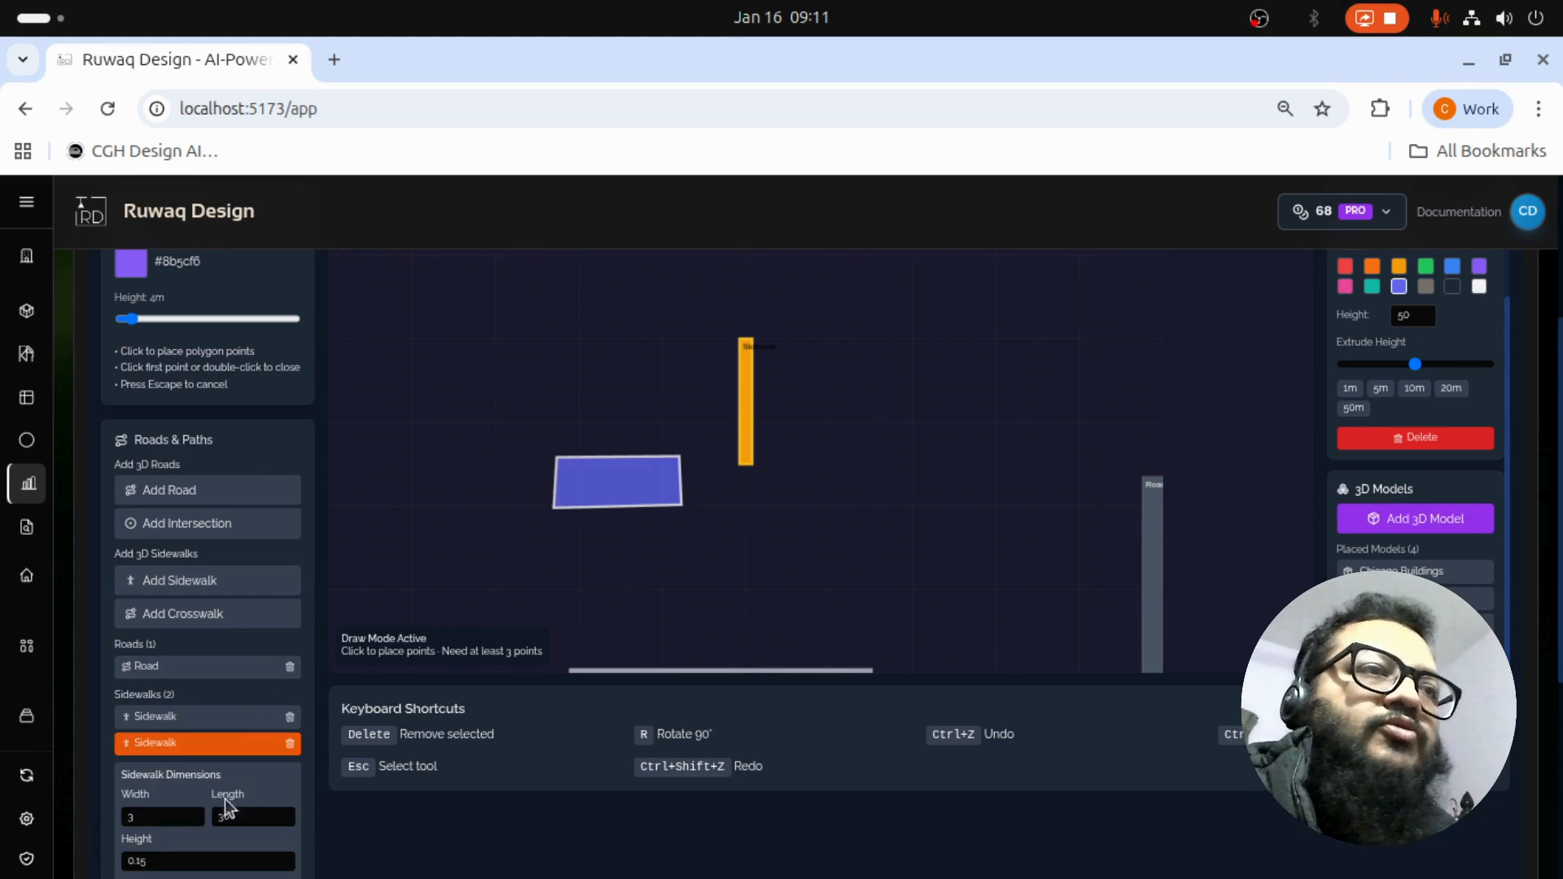
pyautogui.scroll(-2, 289, 783)
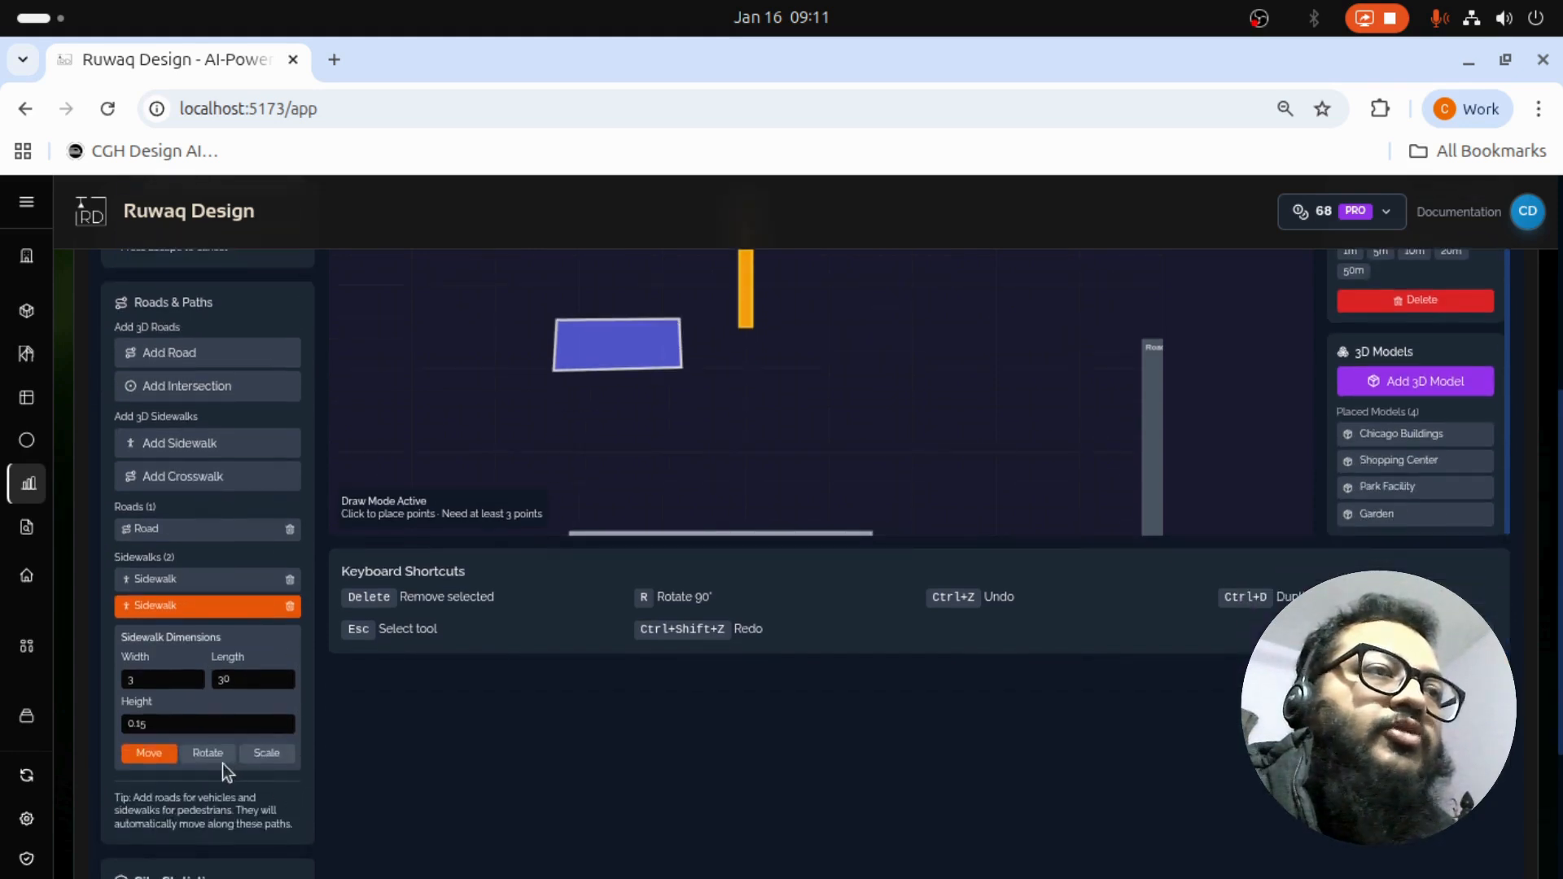
pyautogui.click(276, 759)
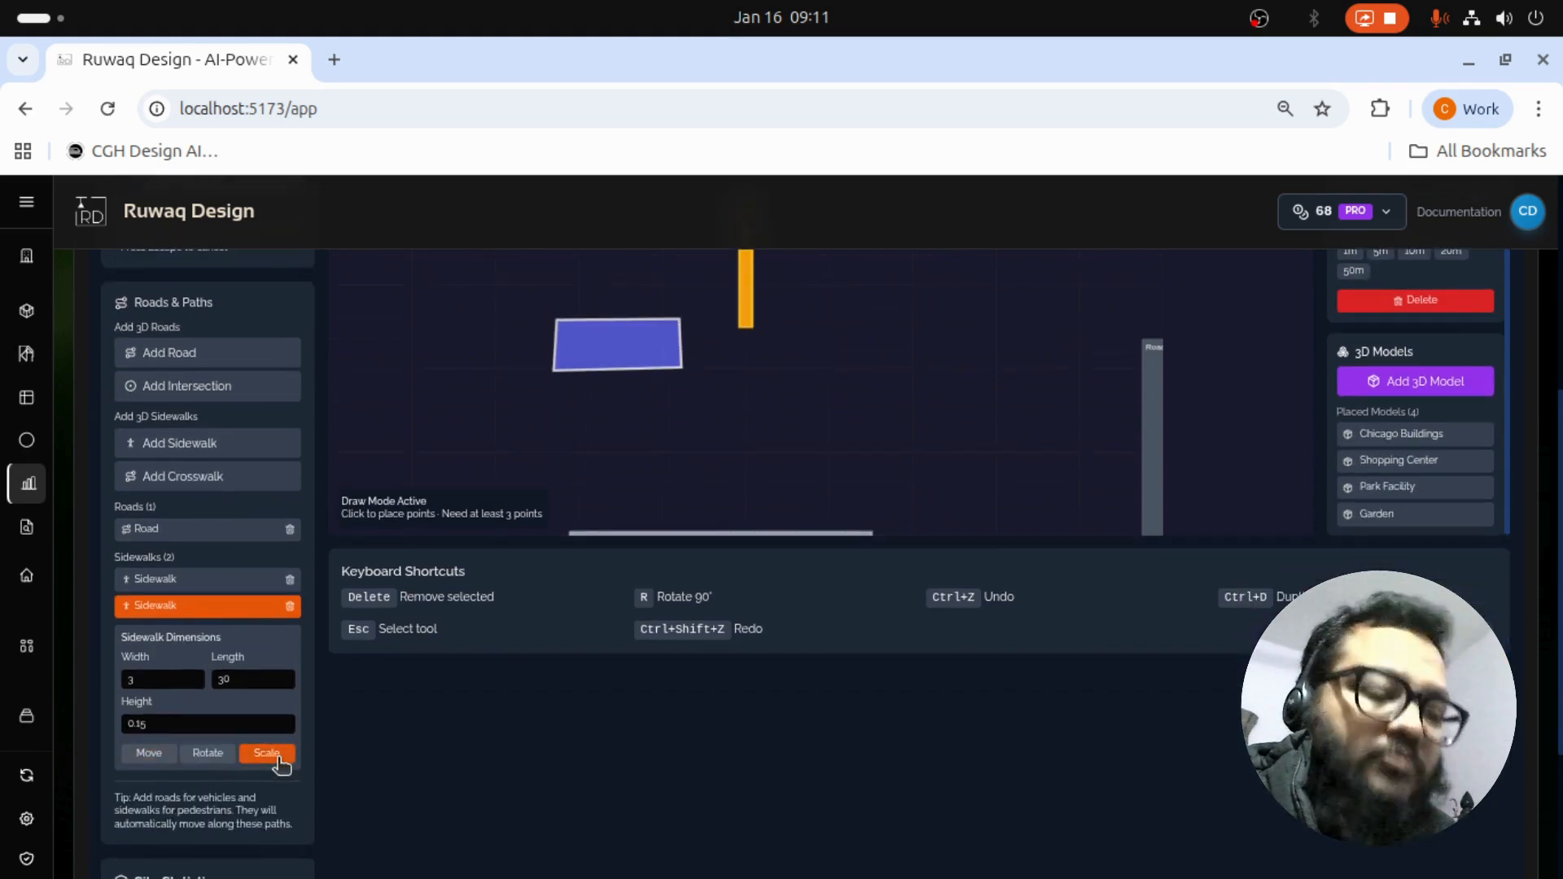
pyautogui.scroll(2, 728, 465)
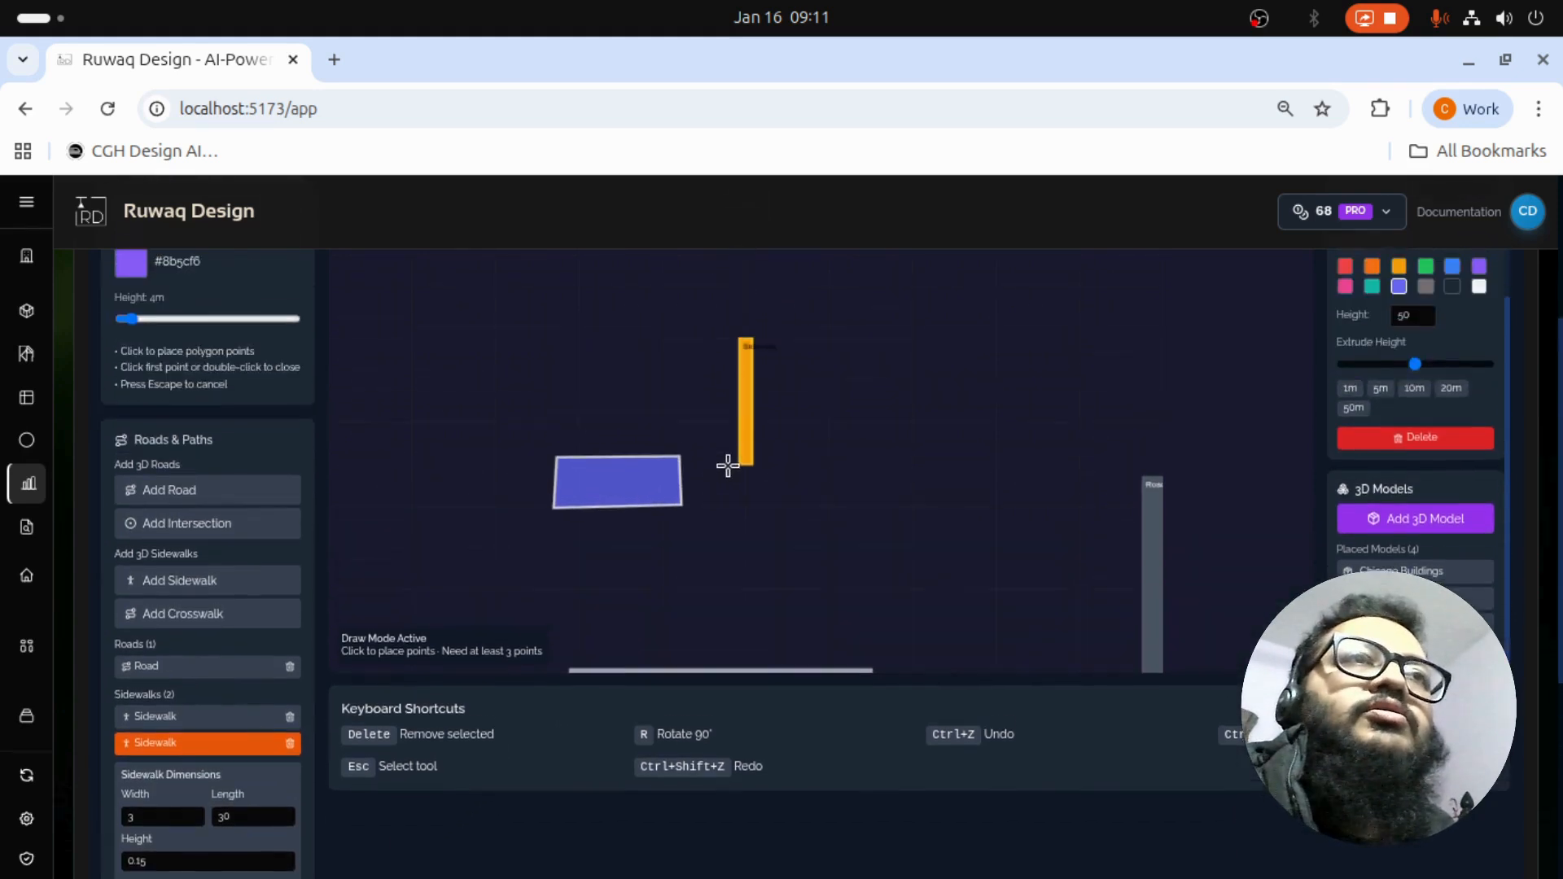
pyautogui.moveTo(728, 466); pyautogui.dragTo(708, 502)
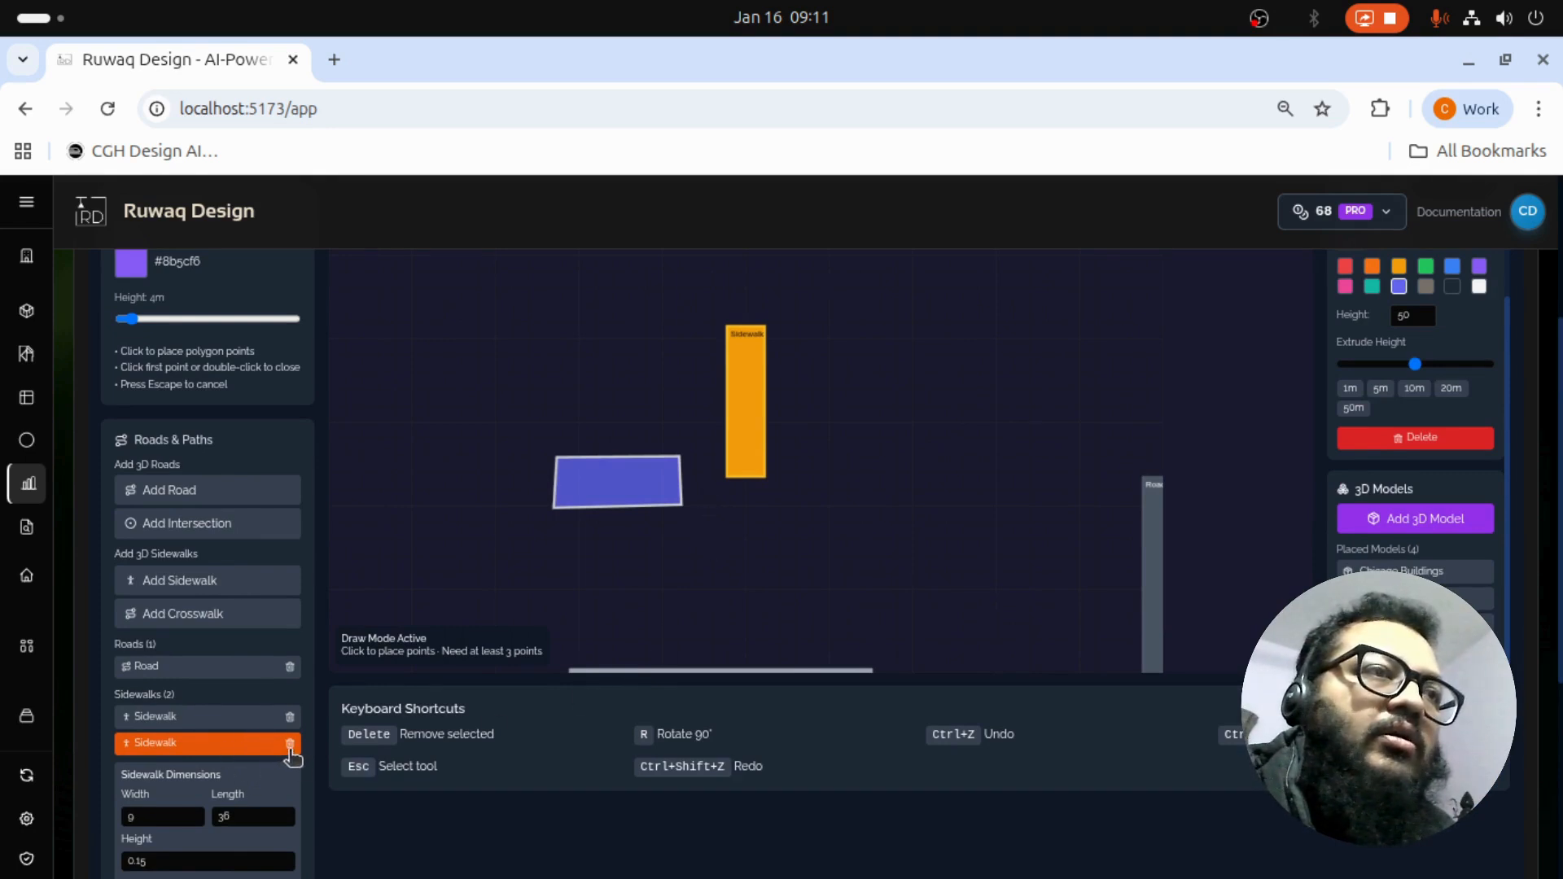
# Step: Draw a closed three-point custom shape above and to the right of the new sidewalk
pyautogui.scroll(4, 269, 603)
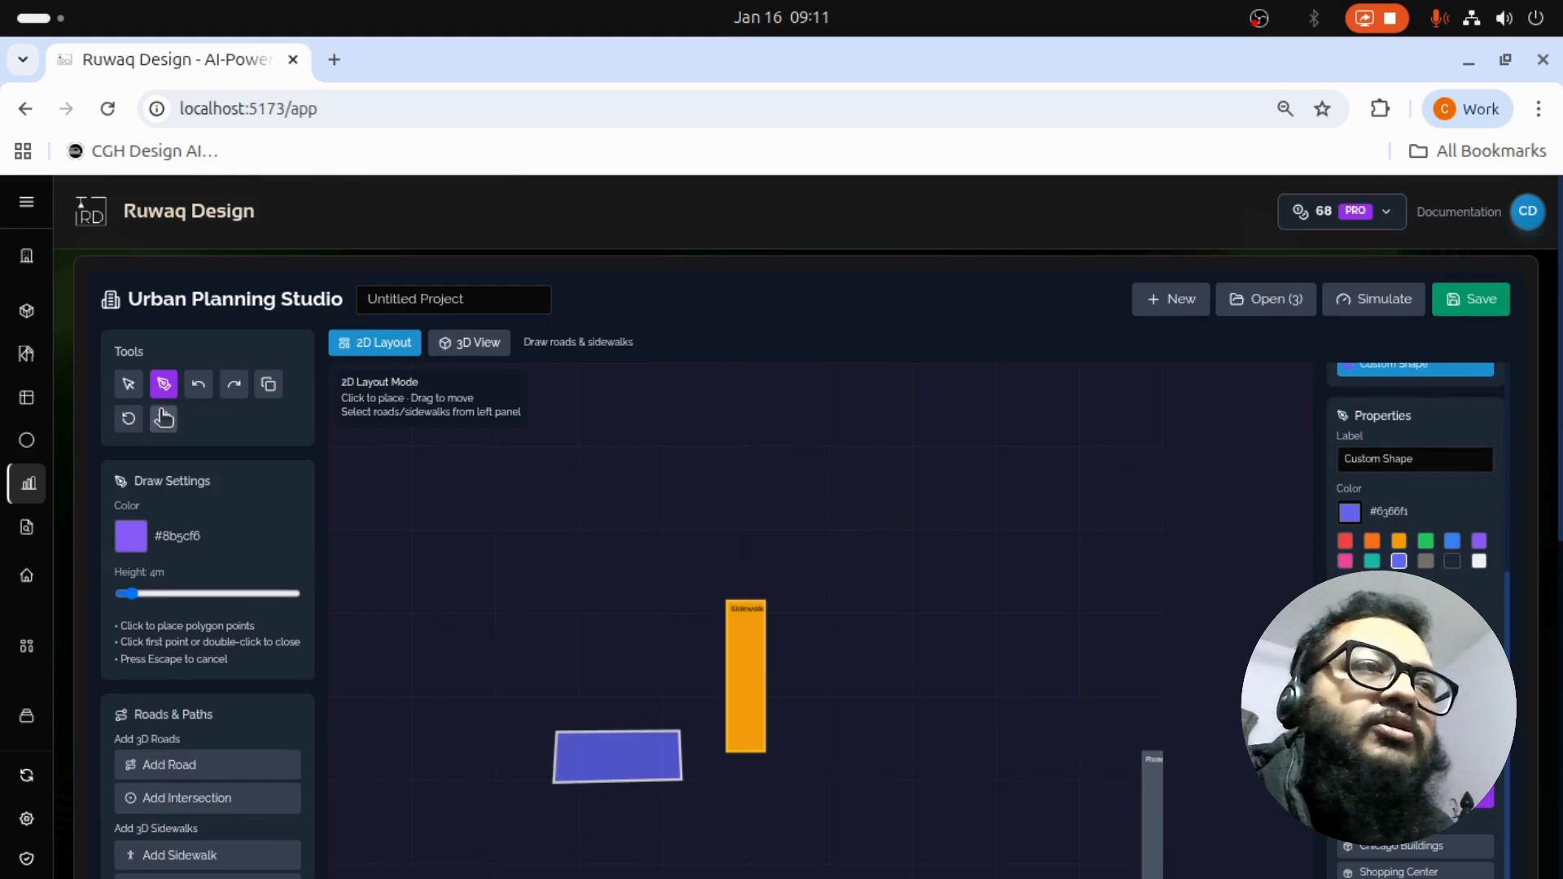
pyautogui.click(760, 475)
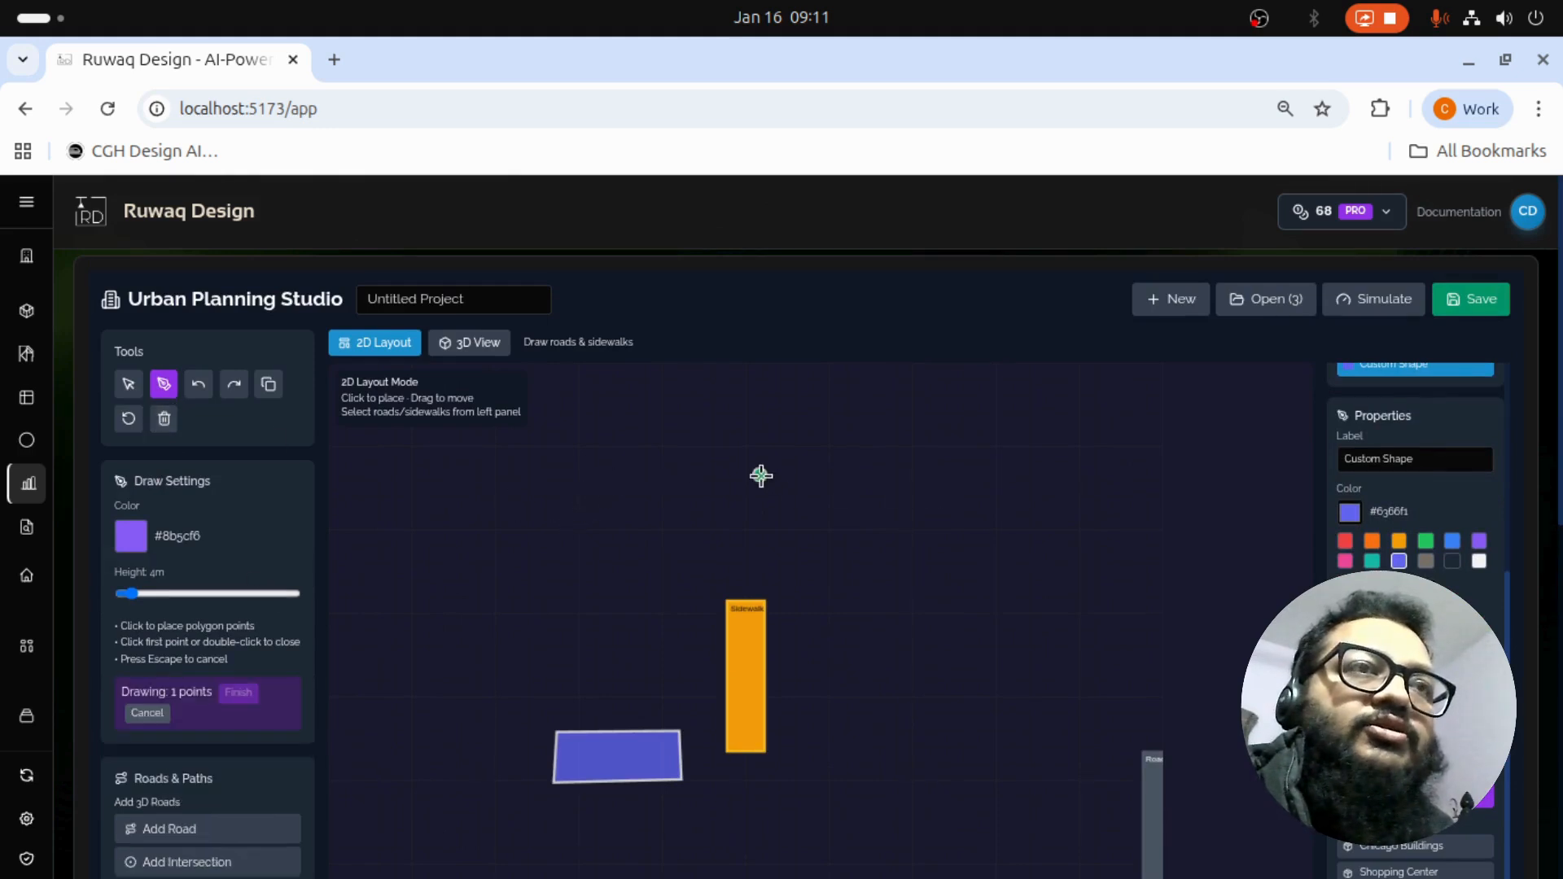
pyautogui.click(880, 473)
pyautogui.click(912, 545)
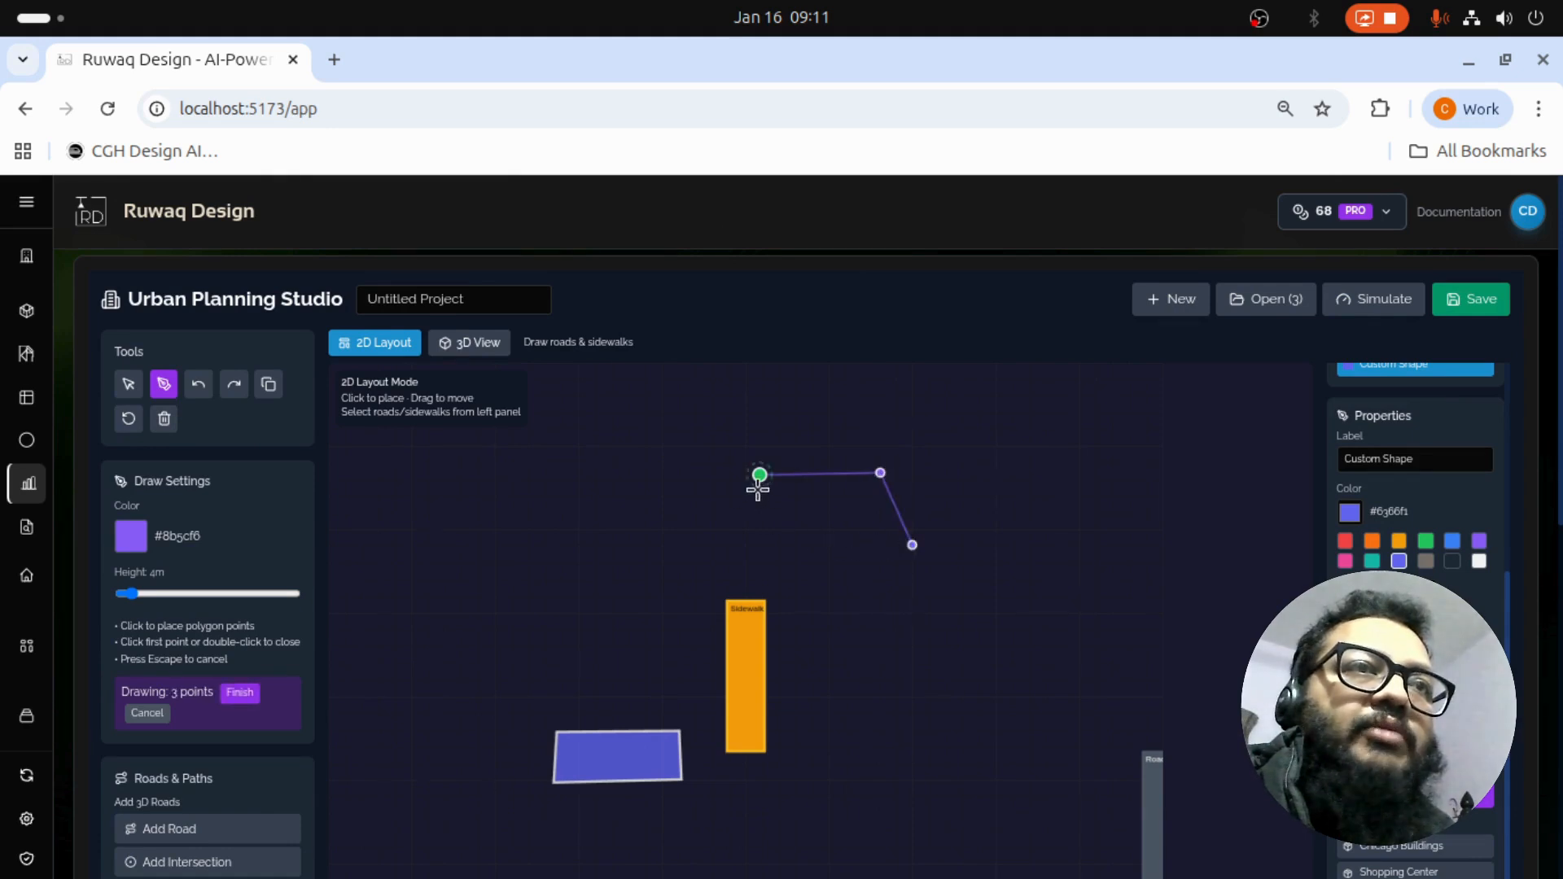
pyautogui.click(759, 475)
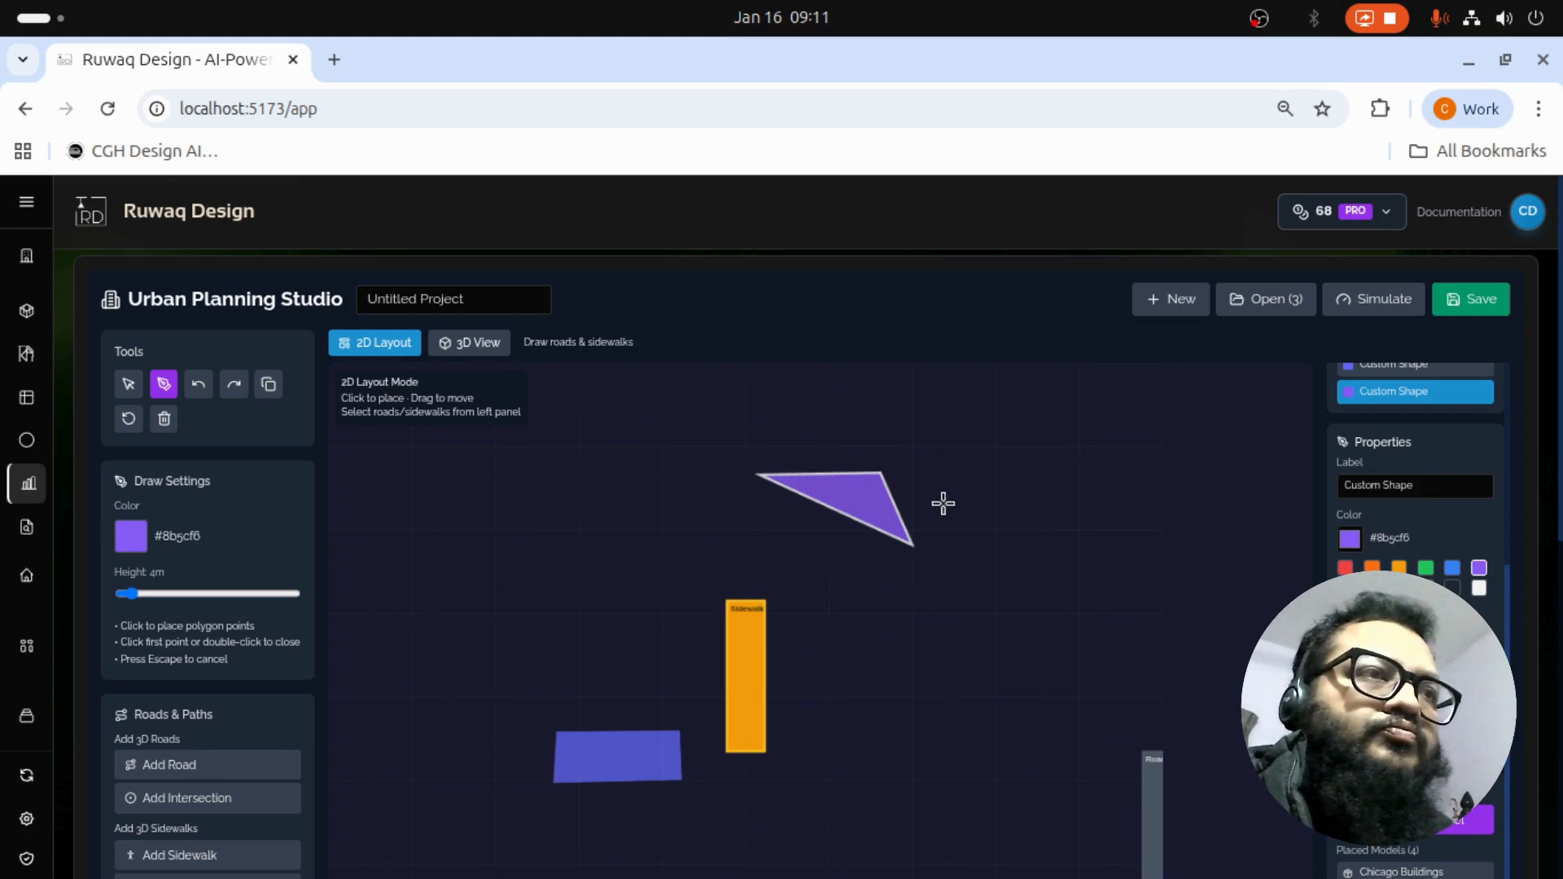
# Step: Set the selected sidewalk's length to 34
pyautogui.scroll(-2, 210, 688)
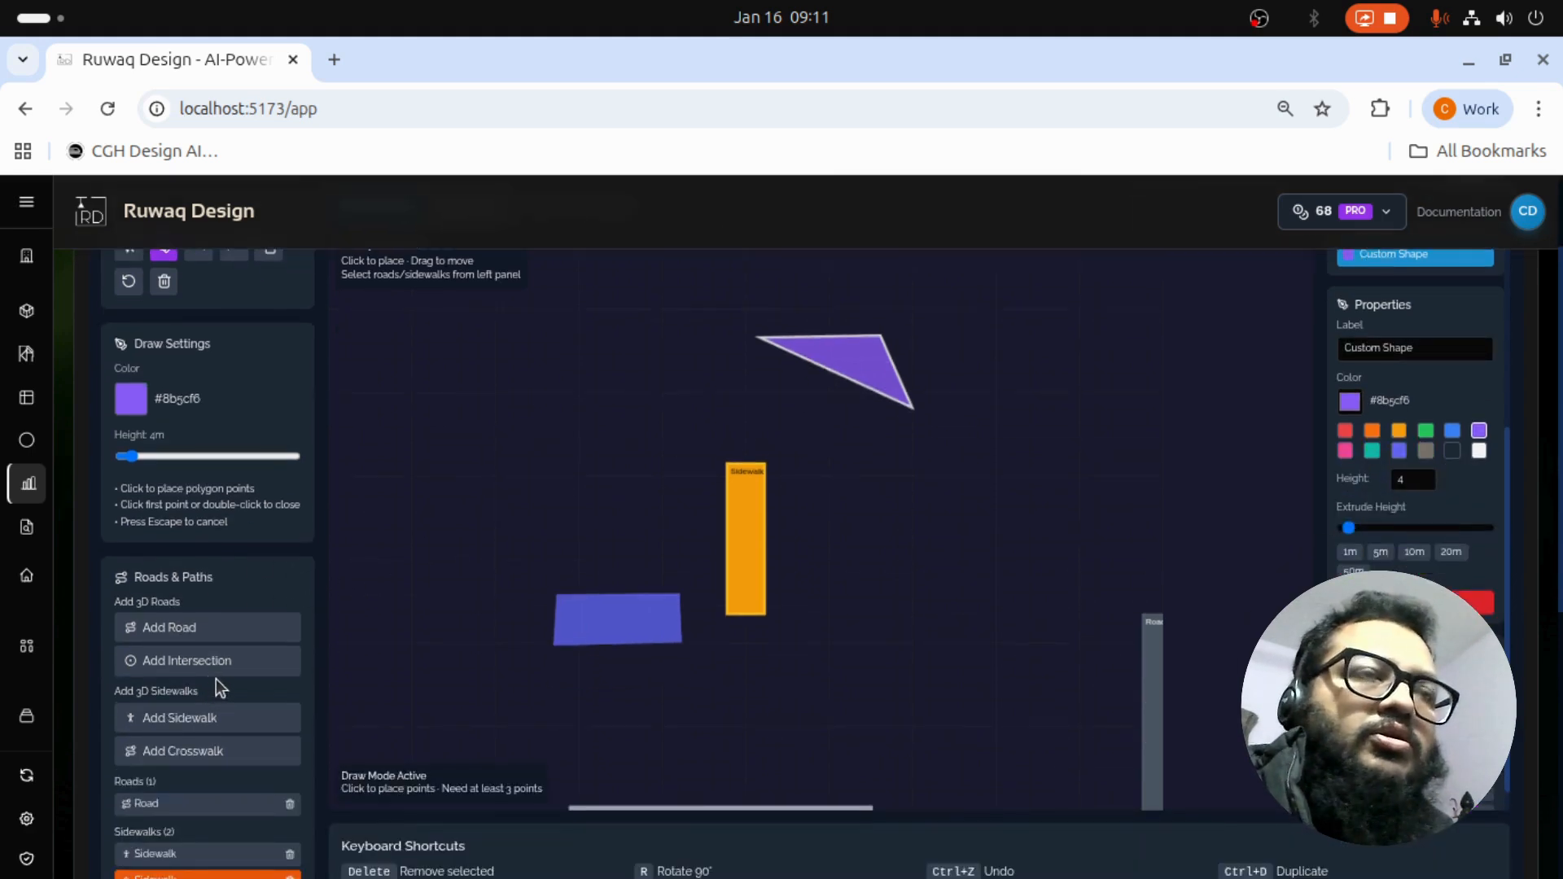
pyautogui.scroll(-2, 218, 679)
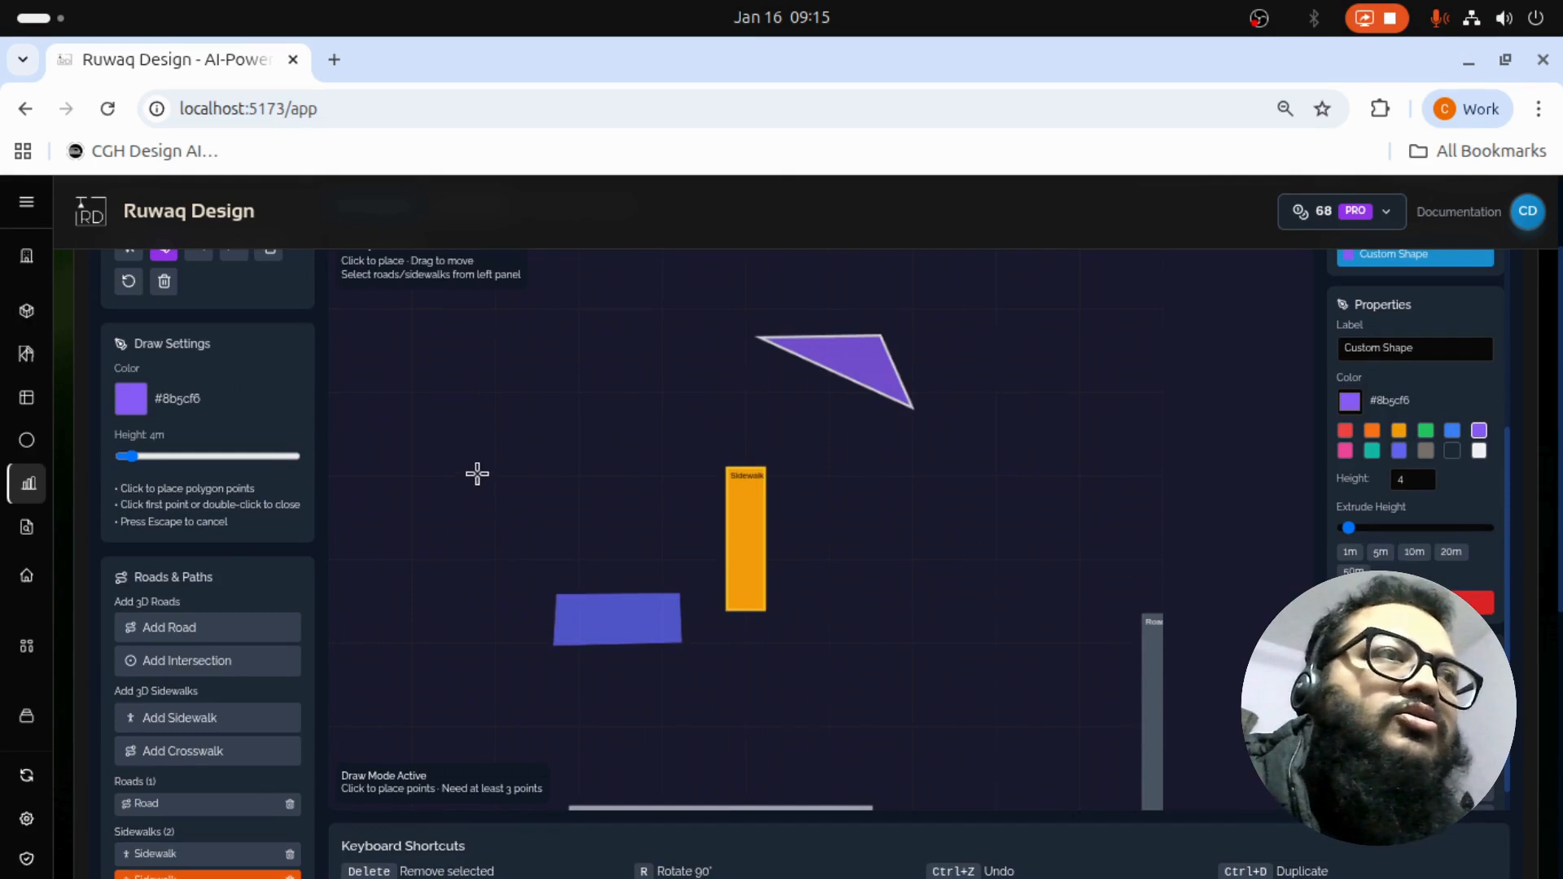
pyautogui.scroll(2, 264, 501)
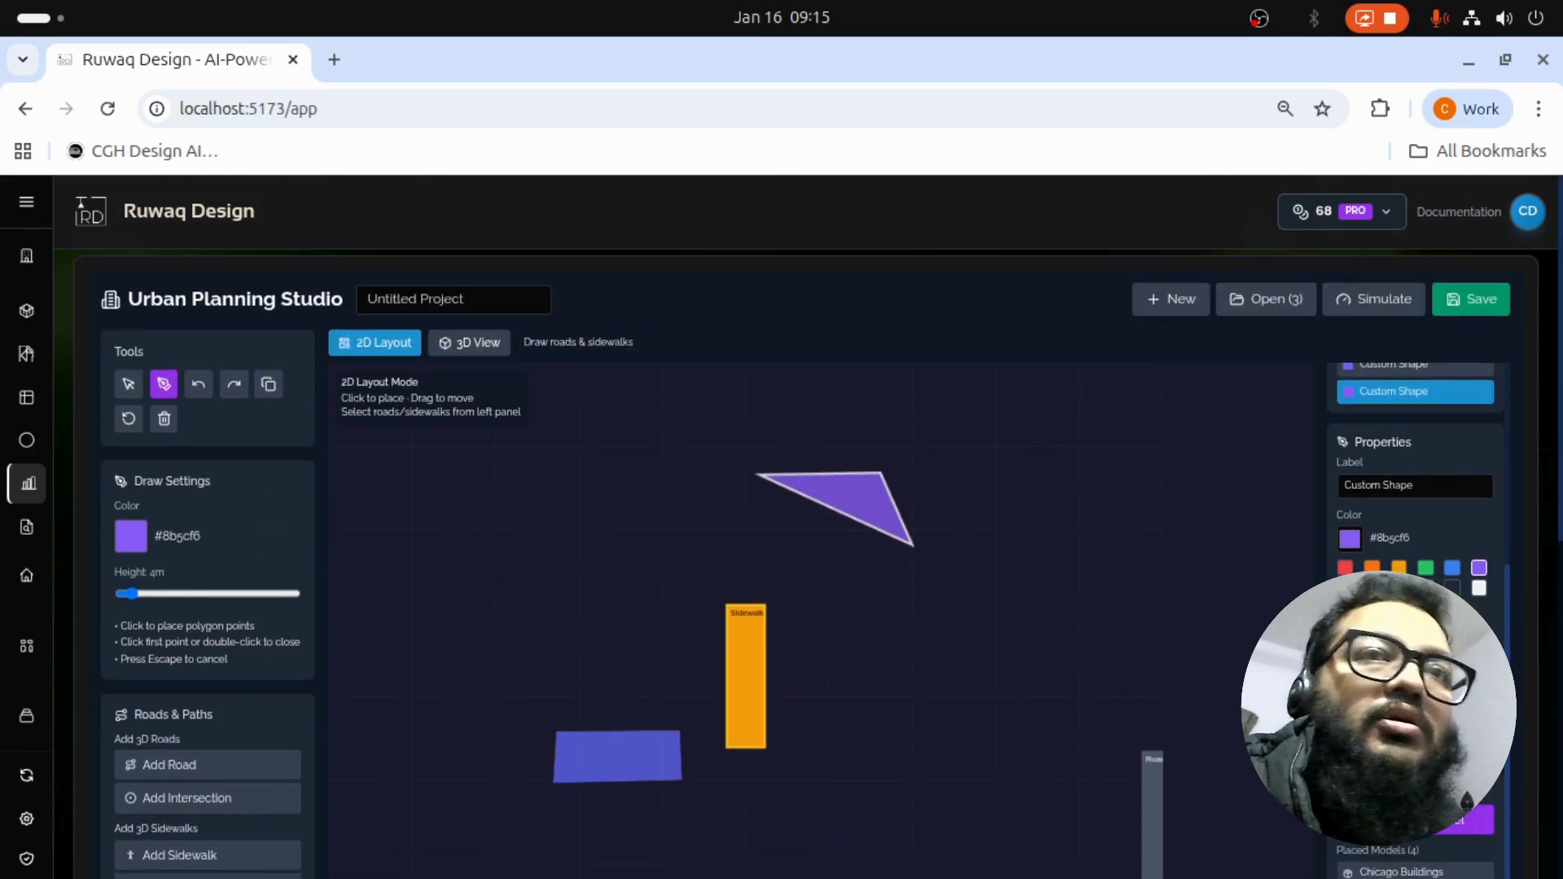
# Step: Delete the selected triangular custom shape from the layout
pyautogui.scroll(-1, 1384, 643)
pyautogui.scroll(-4, 984, 587)
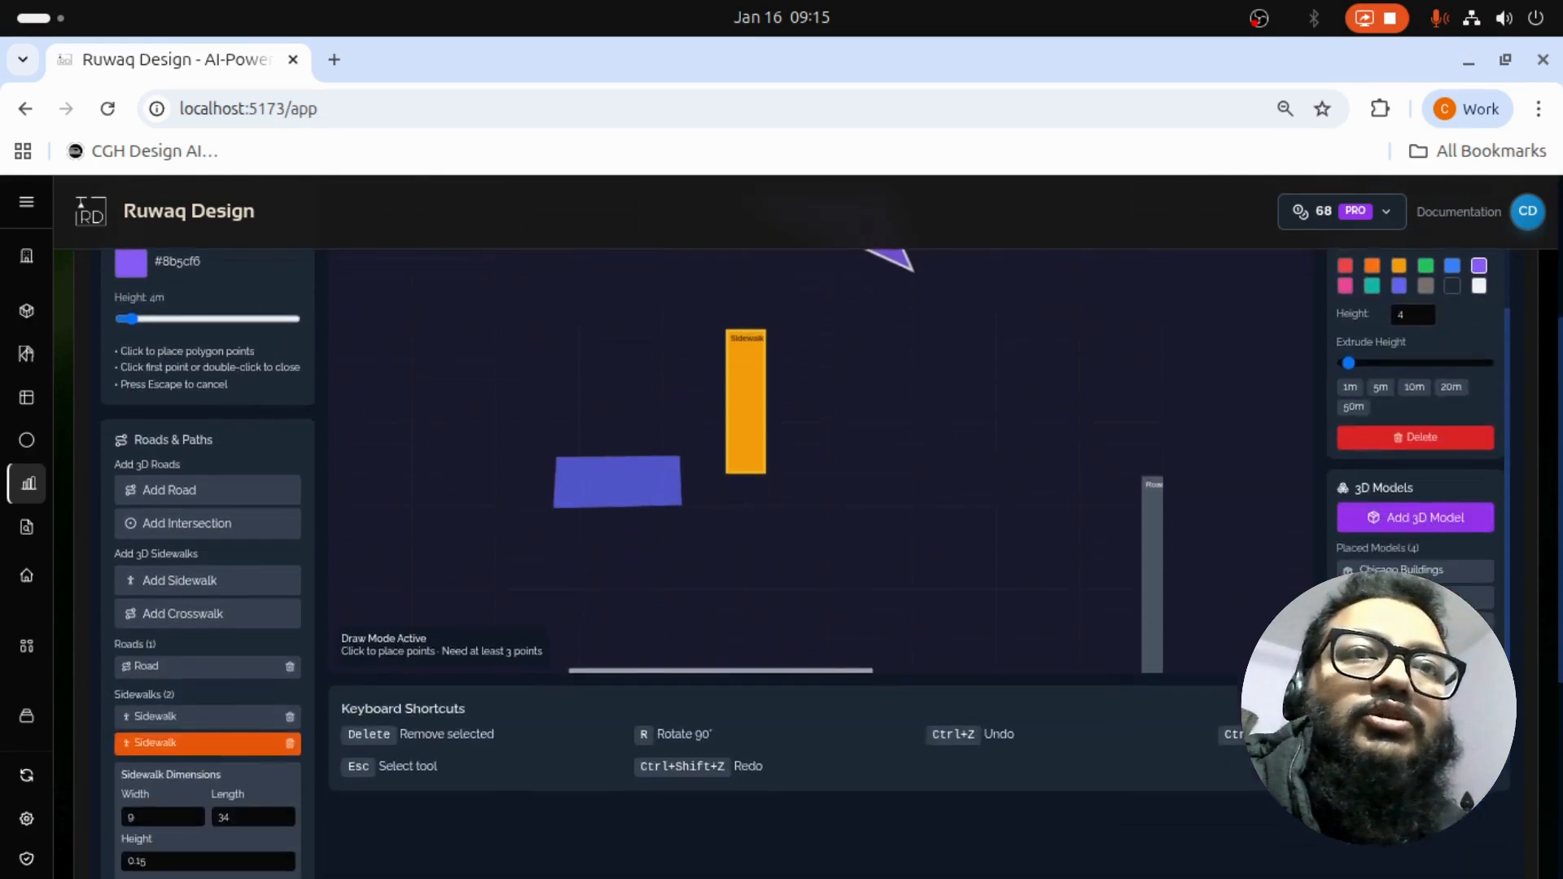
pyautogui.click(1426, 440)
# Step: Draw a closed three-point custom shape directly above the sidewalk, with its lower corner near the sidewalk's upper end
pyautogui.scroll(4, 887, 525)
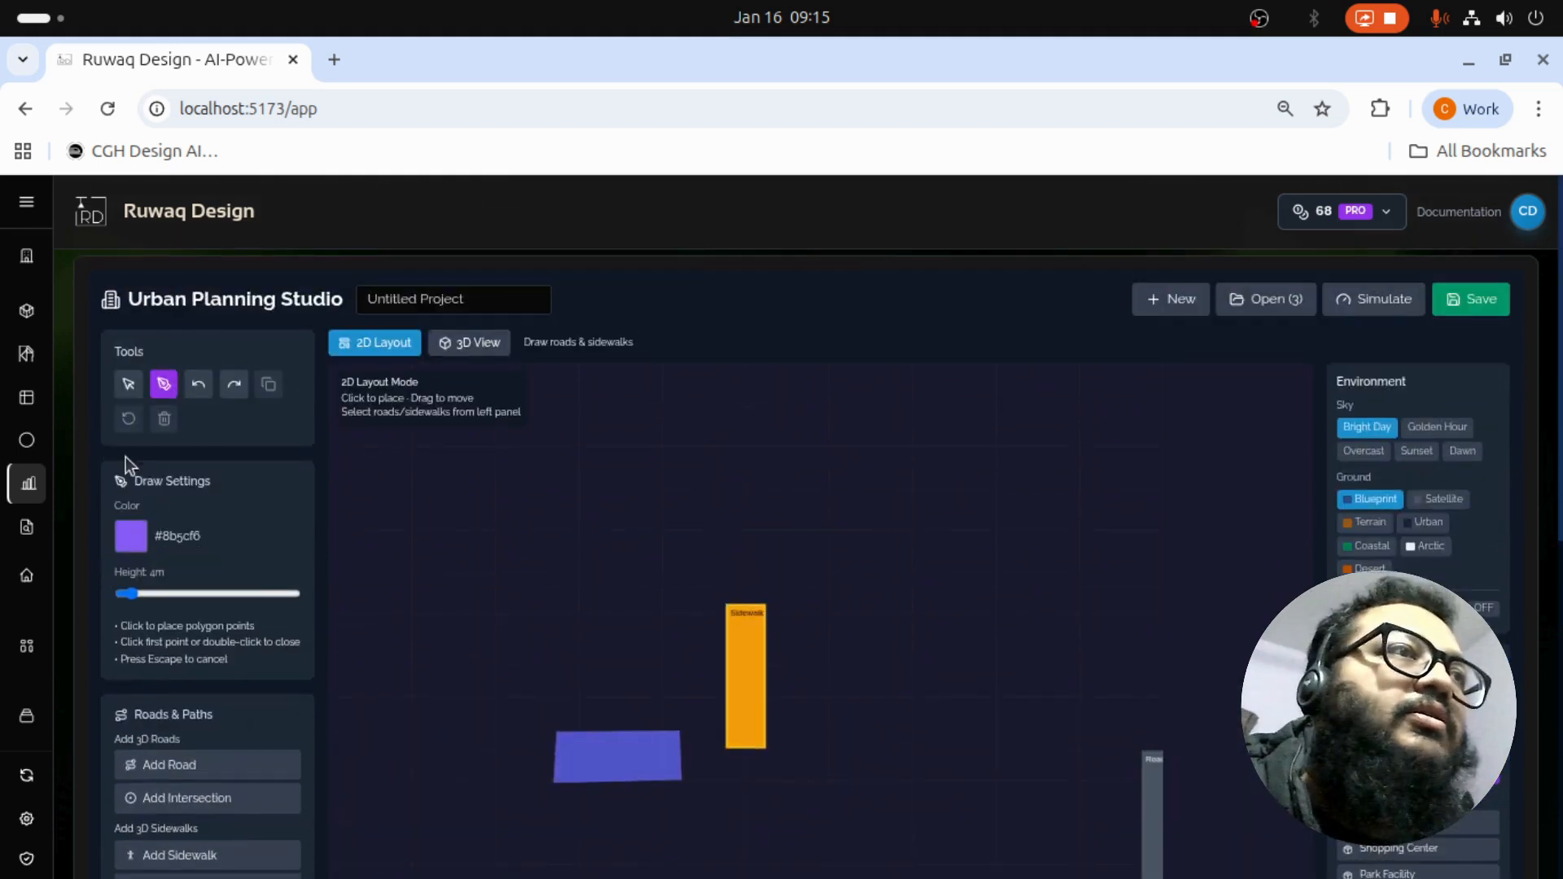
pyautogui.click(619, 474)
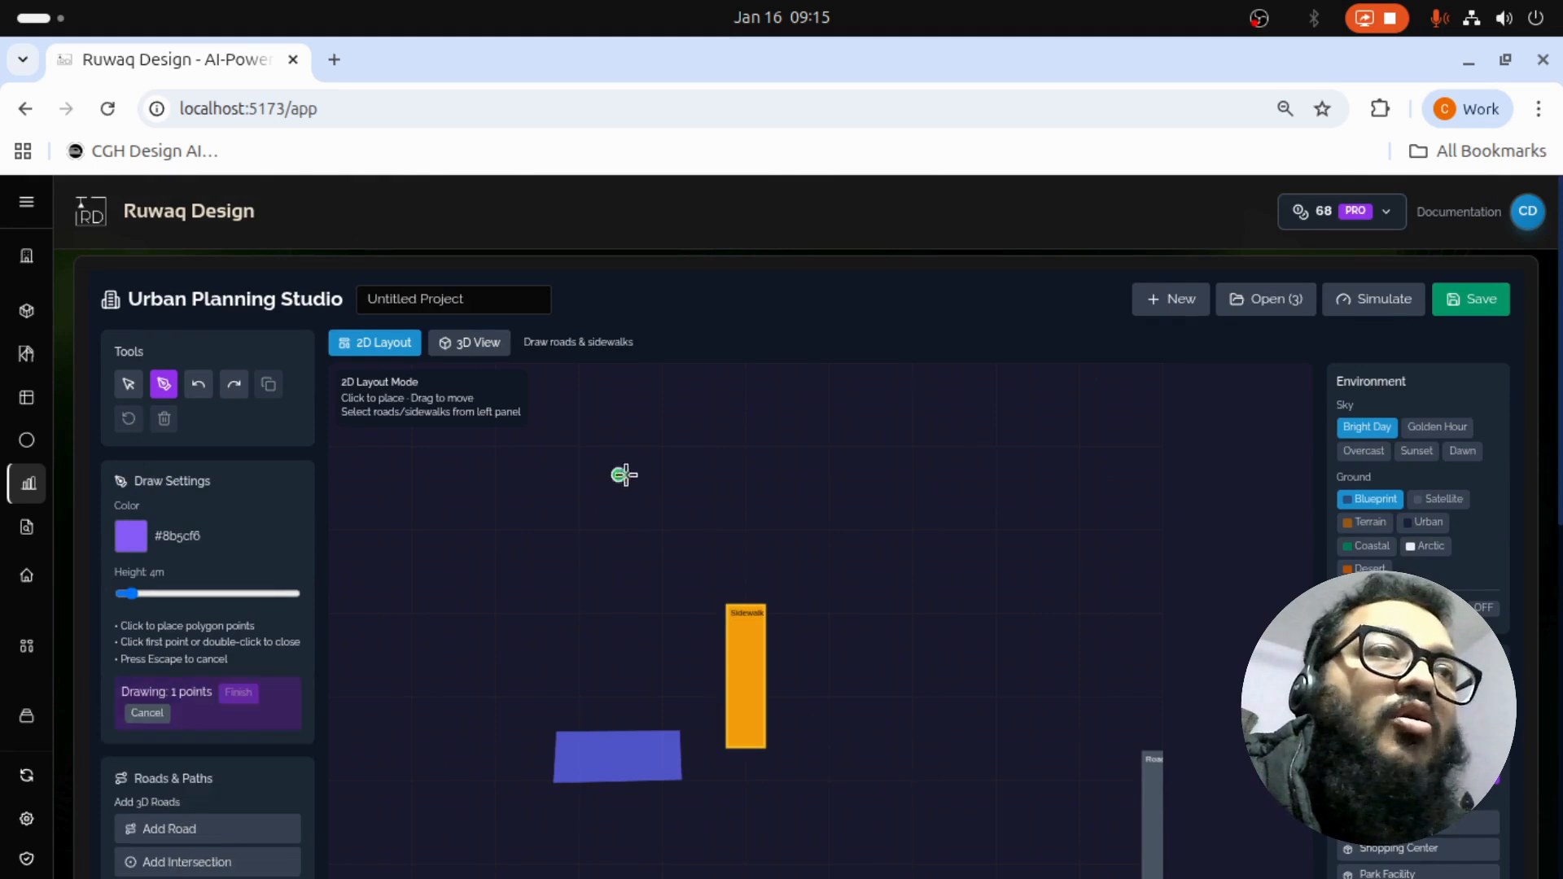
pyautogui.click(738, 470)
pyautogui.click(742, 557)
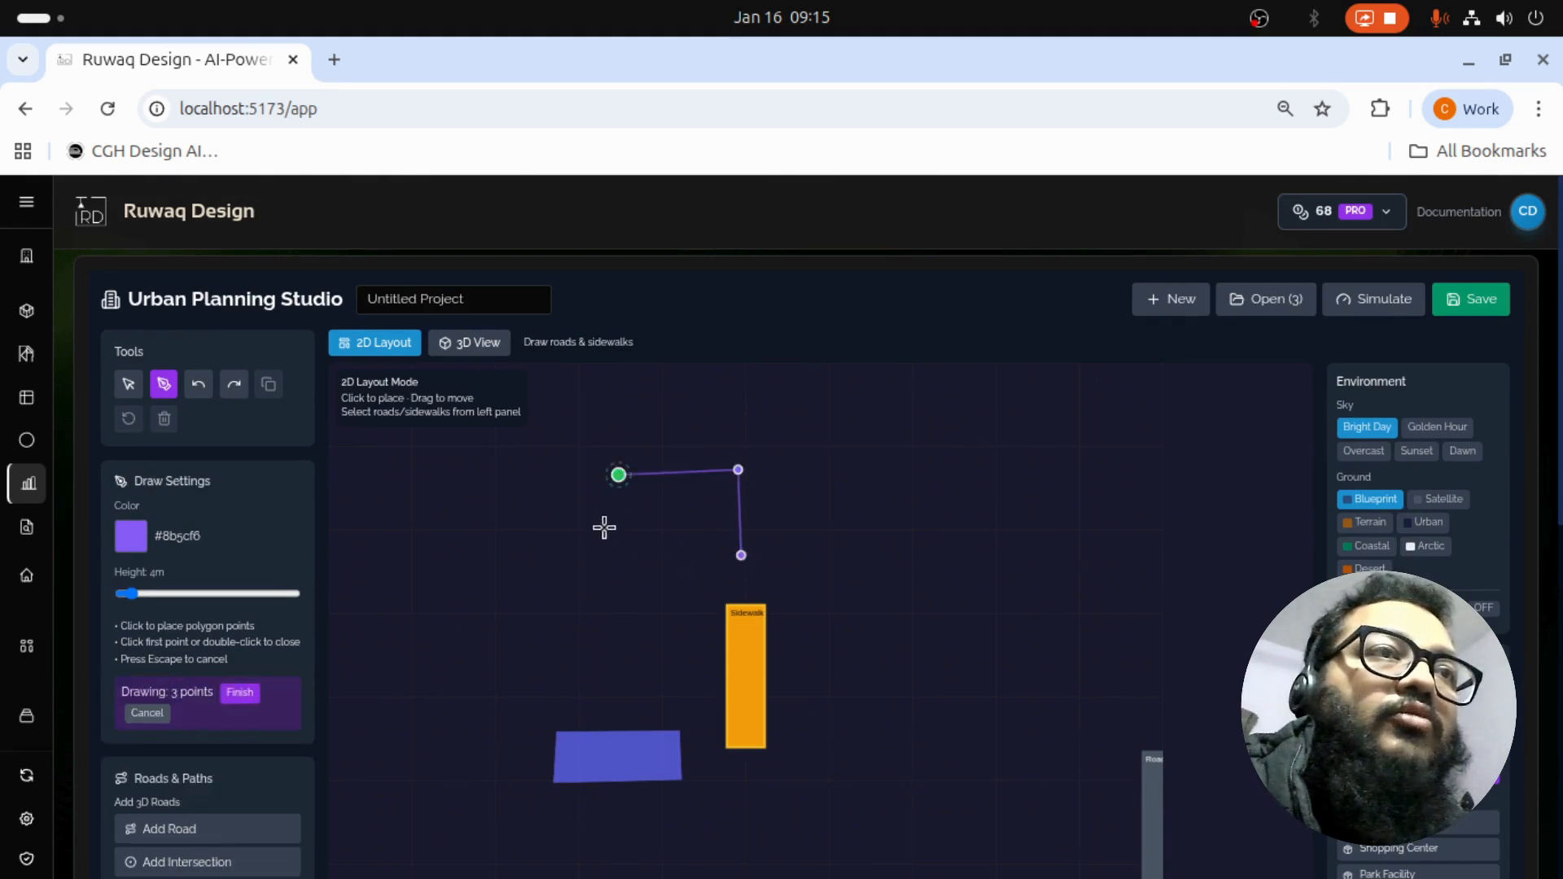
pyautogui.click(619, 475)
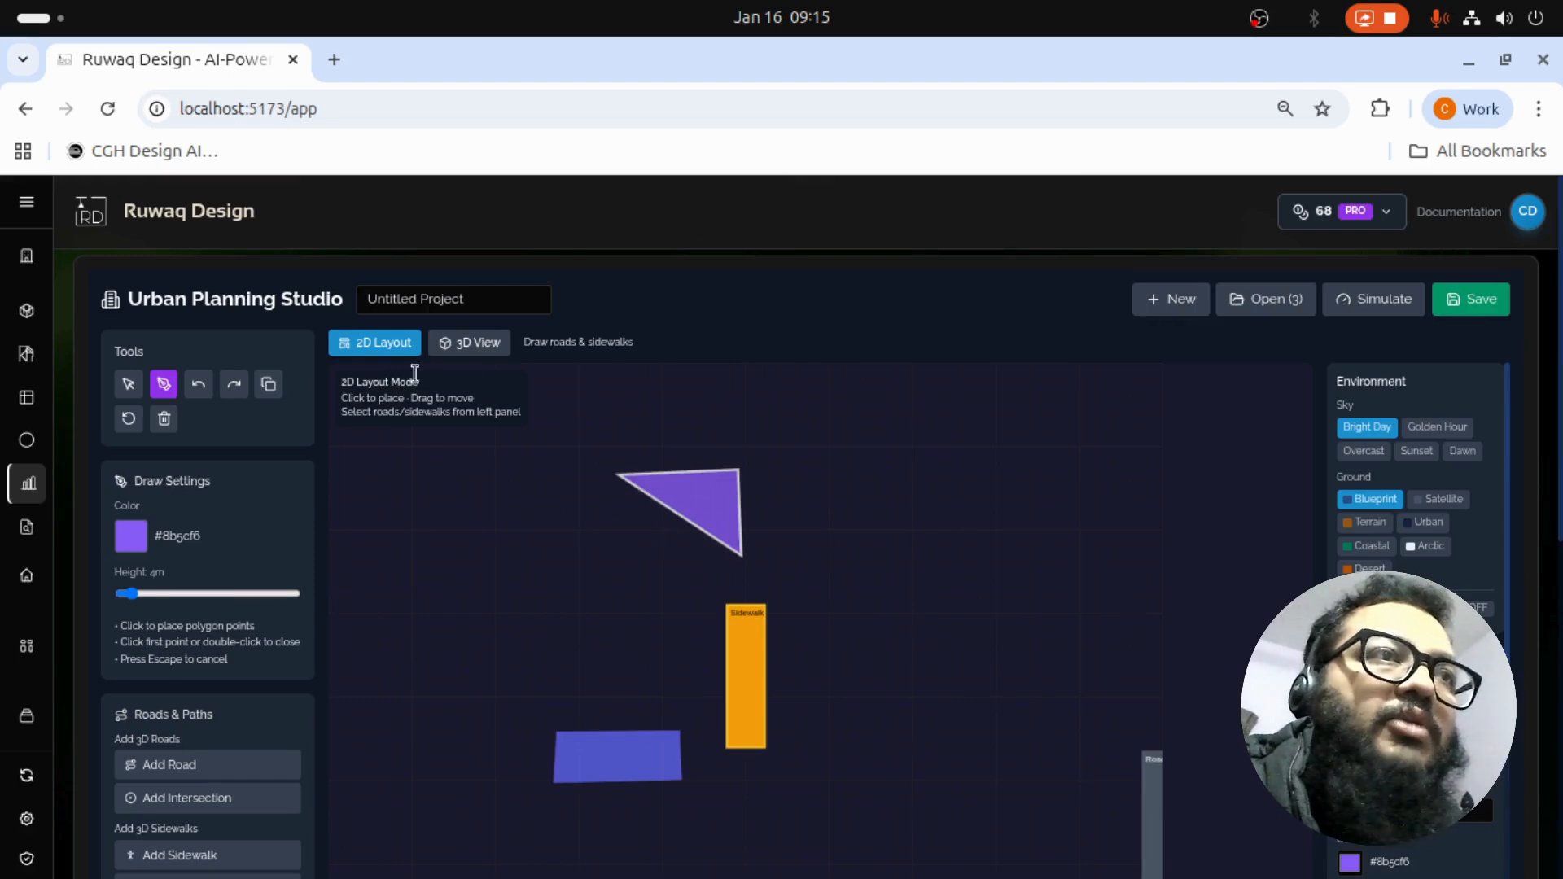
# Step: Switch to the 3D view and set the draw height to 5 m
pyautogui.click(472, 343)
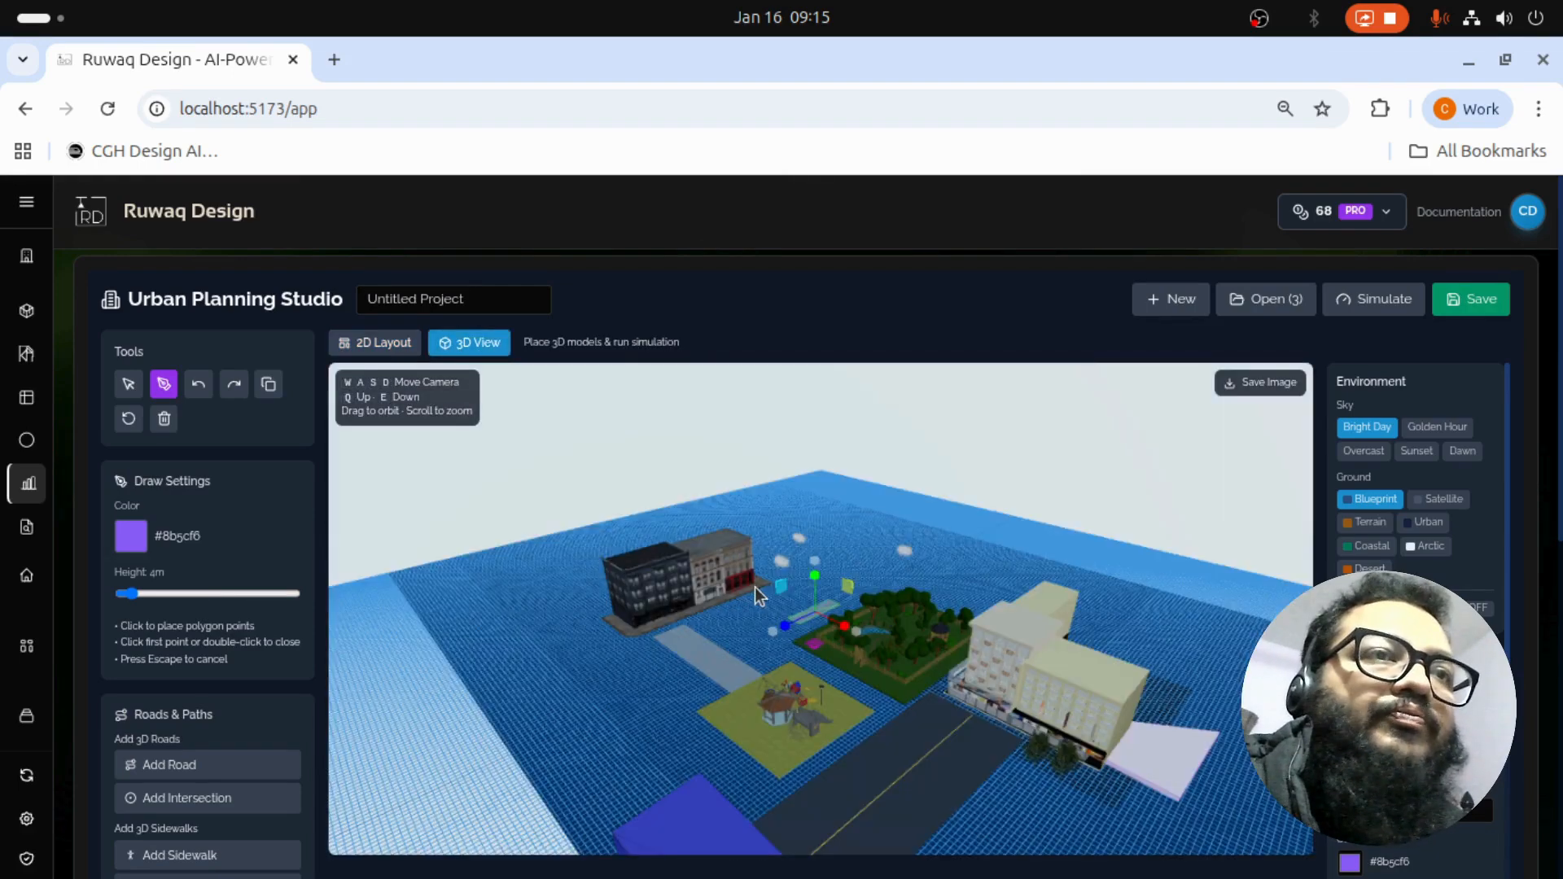
pyautogui.scroll(-2, 755, 588)
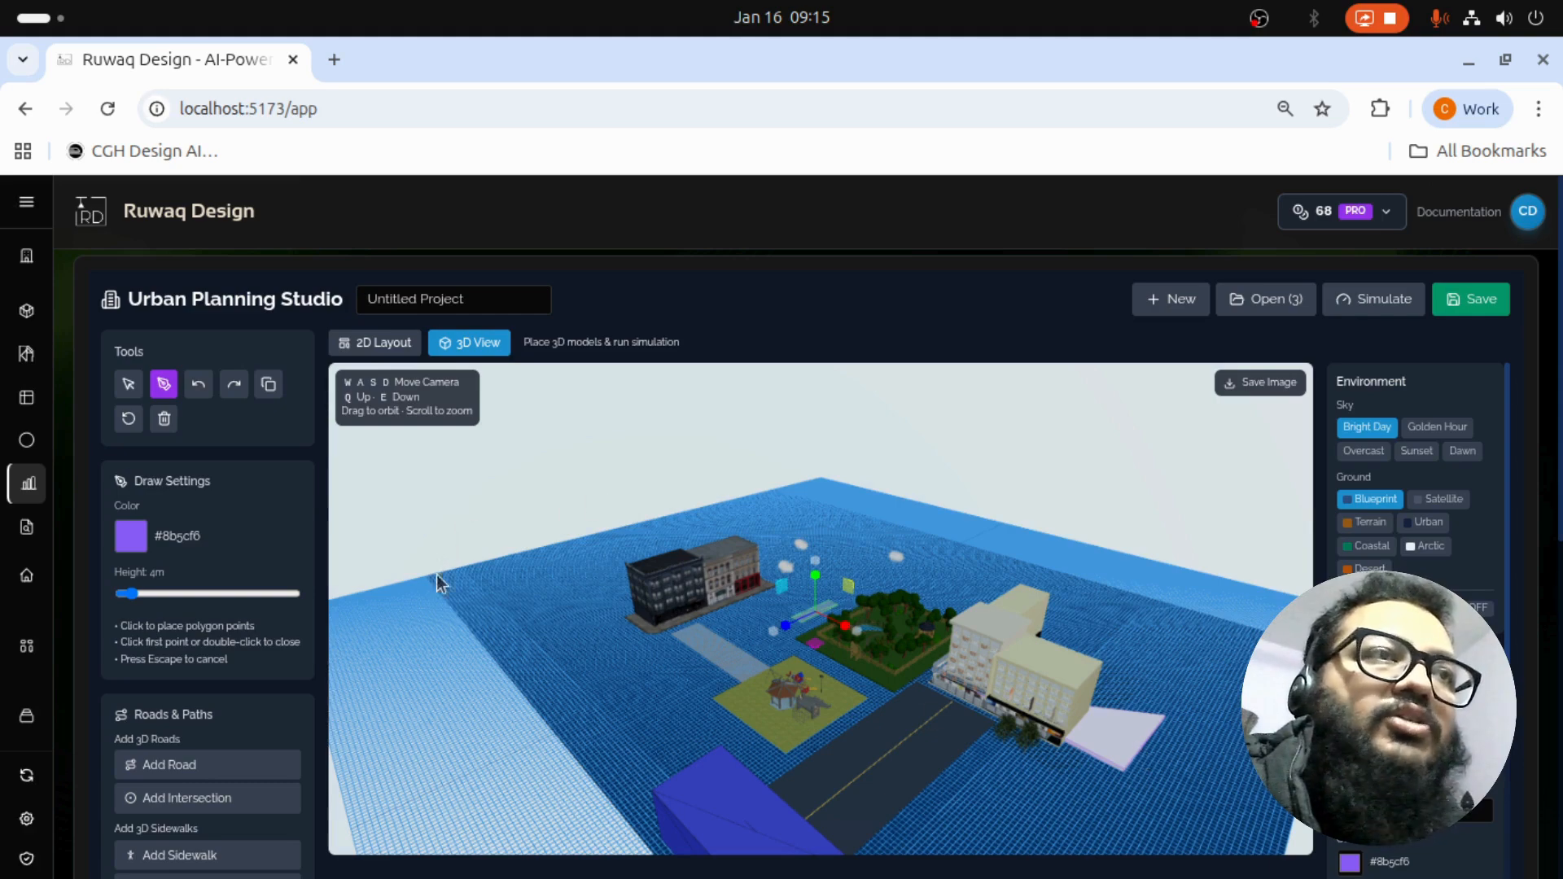
pyautogui.scroll(-1, 421, 641)
pyautogui.scroll(2, 422, 641)
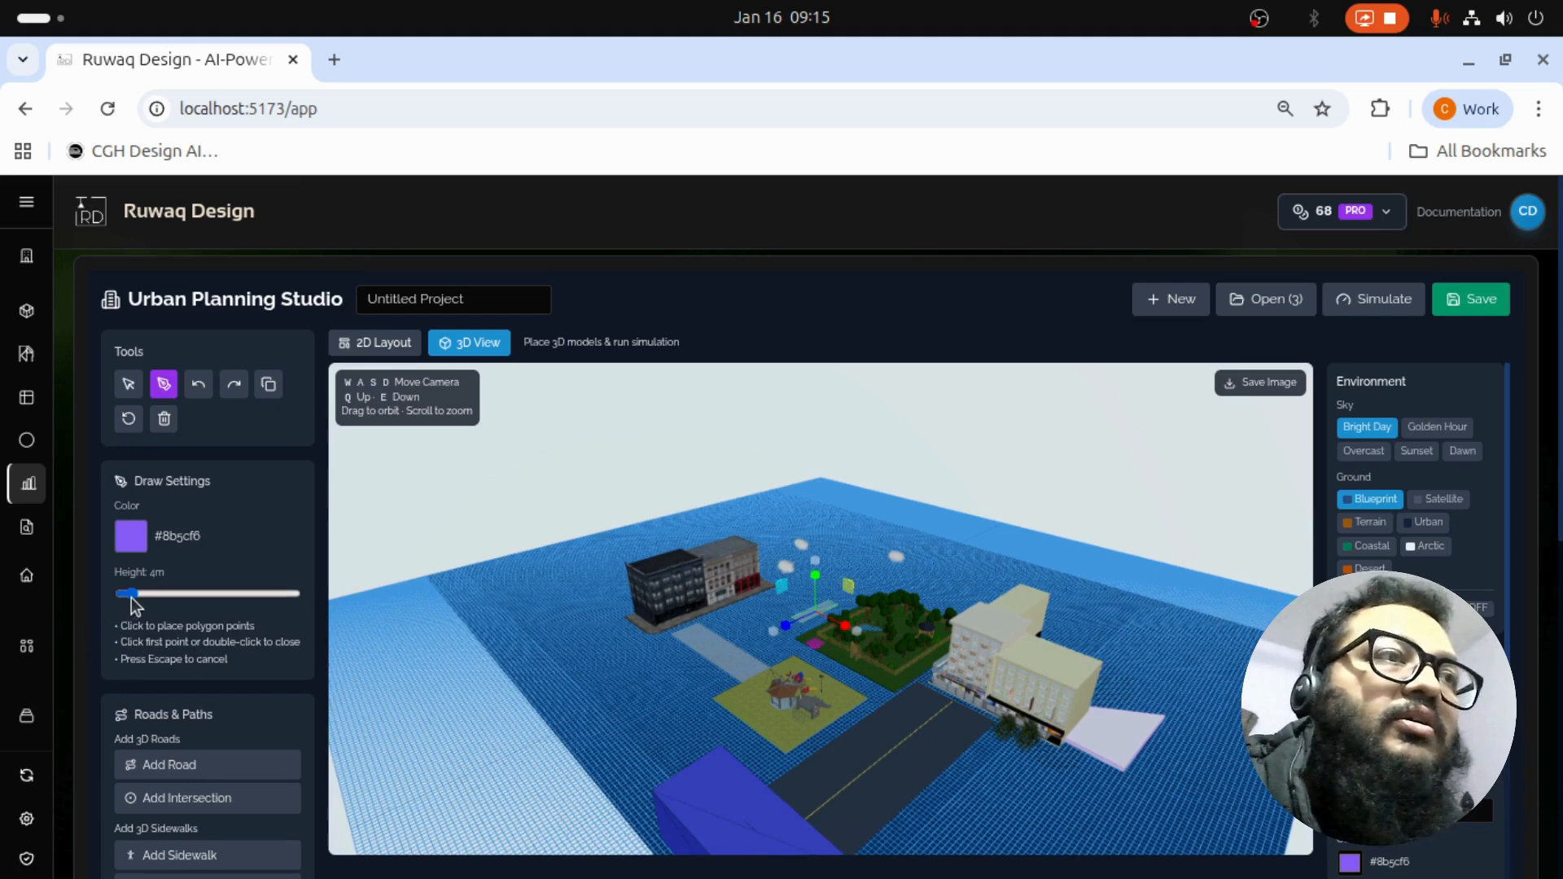
pyautogui.moveTo(131, 598)
pyautogui.mouseDown()
pyautogui.moveTo(161, 592)
pyautogui.moveTo(130, 593)
pyautogui.mouseUp()
# Step: Raise the selected triangular shape's extrude height to about that of the neighbouring building and delete the shape
pyautogui.scroll(-3, 1417, 488)
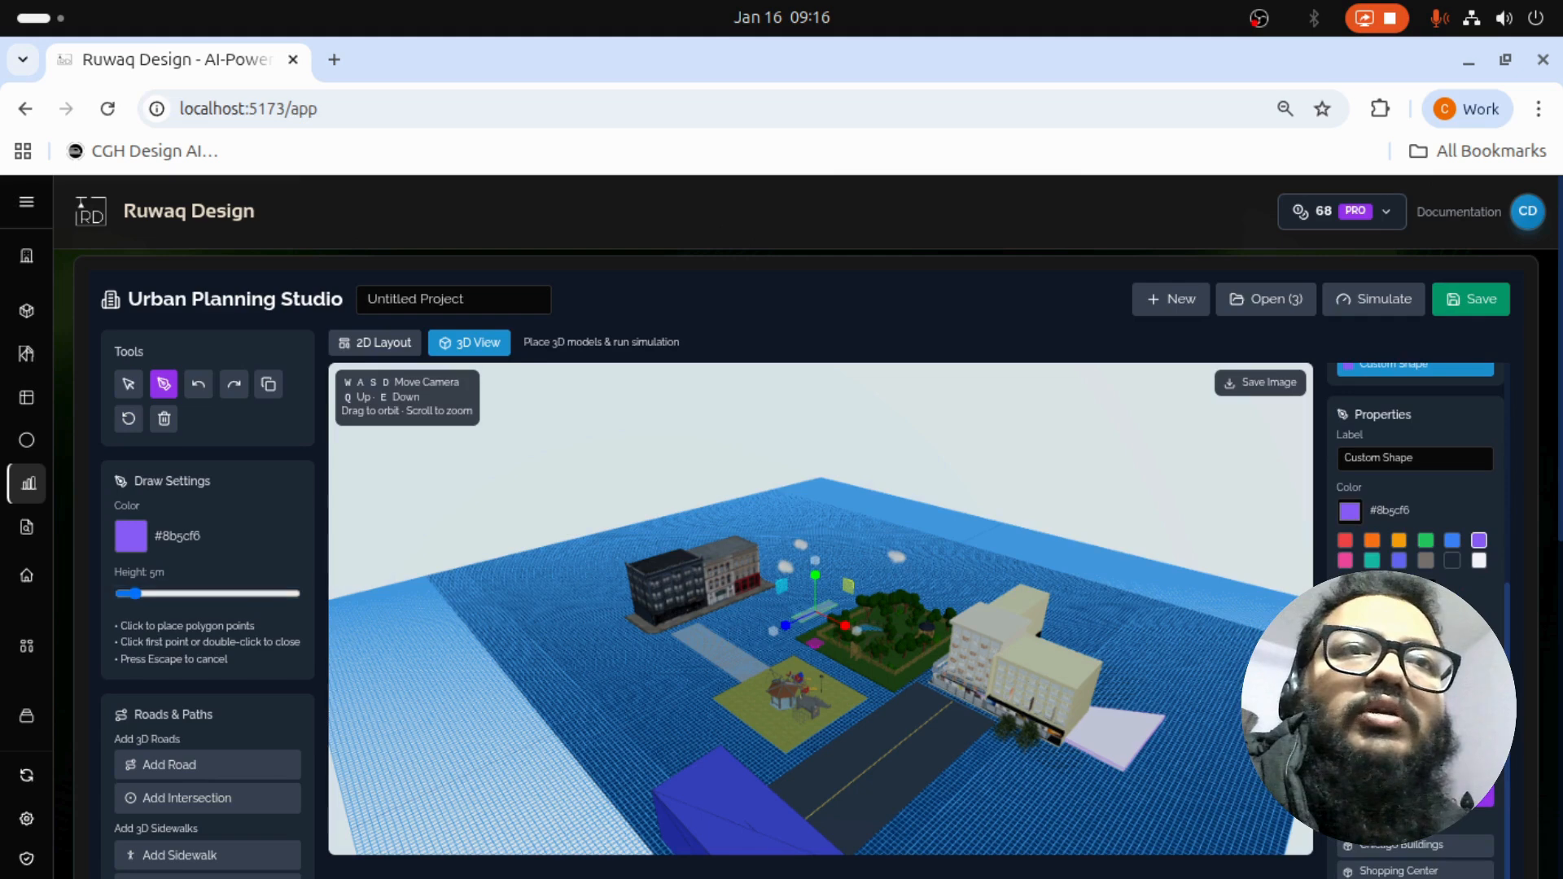
pyautogui.moveTo(1348, 610); pyautogui.dragTo(1389, 611)
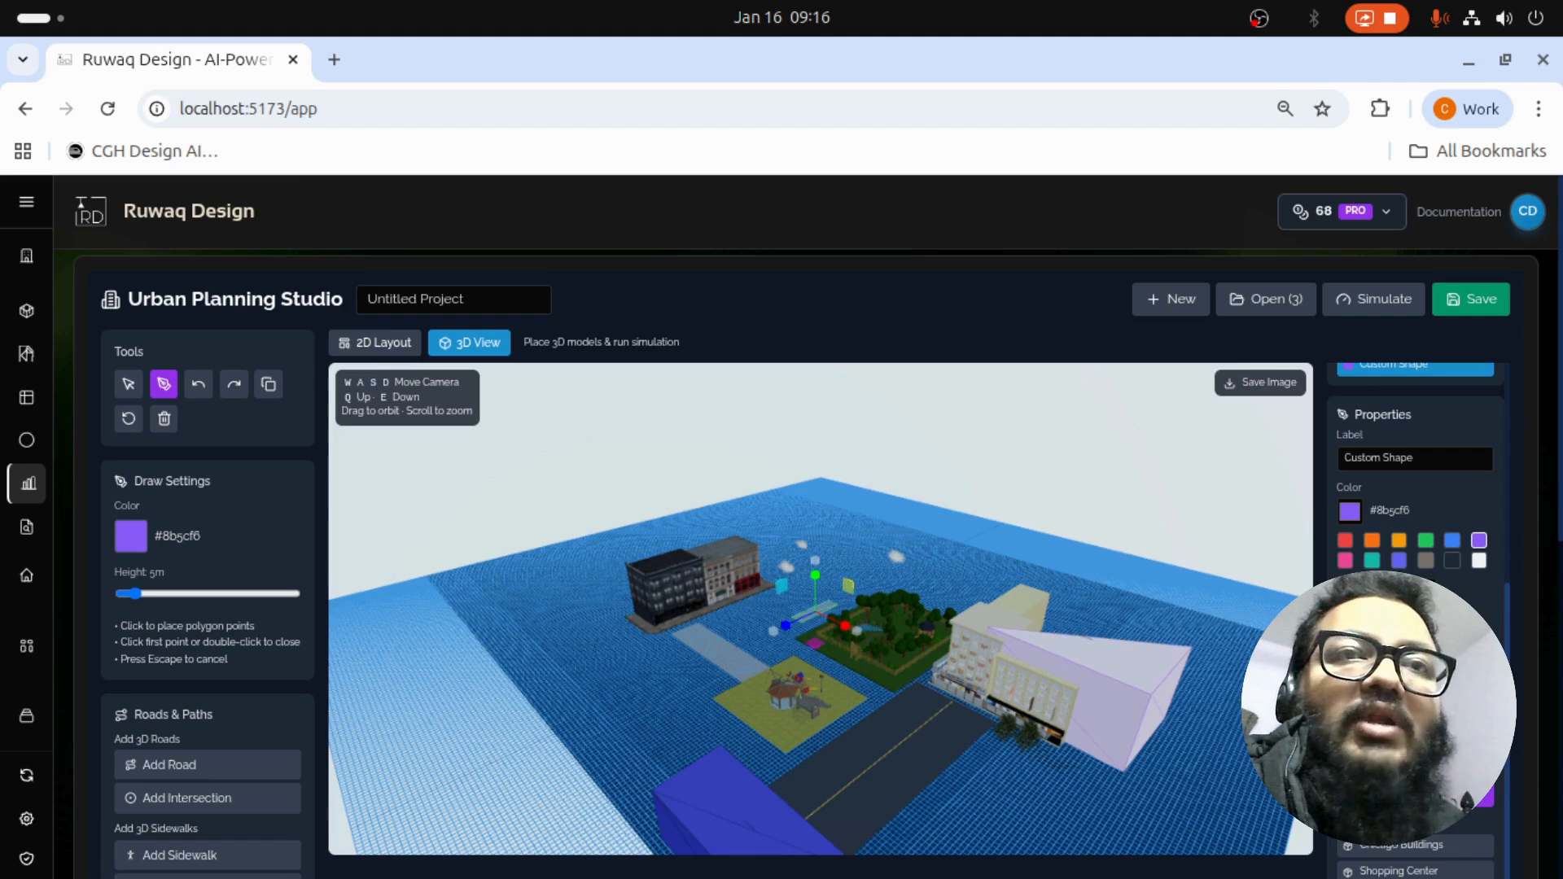
pyautogui.press('Delete')
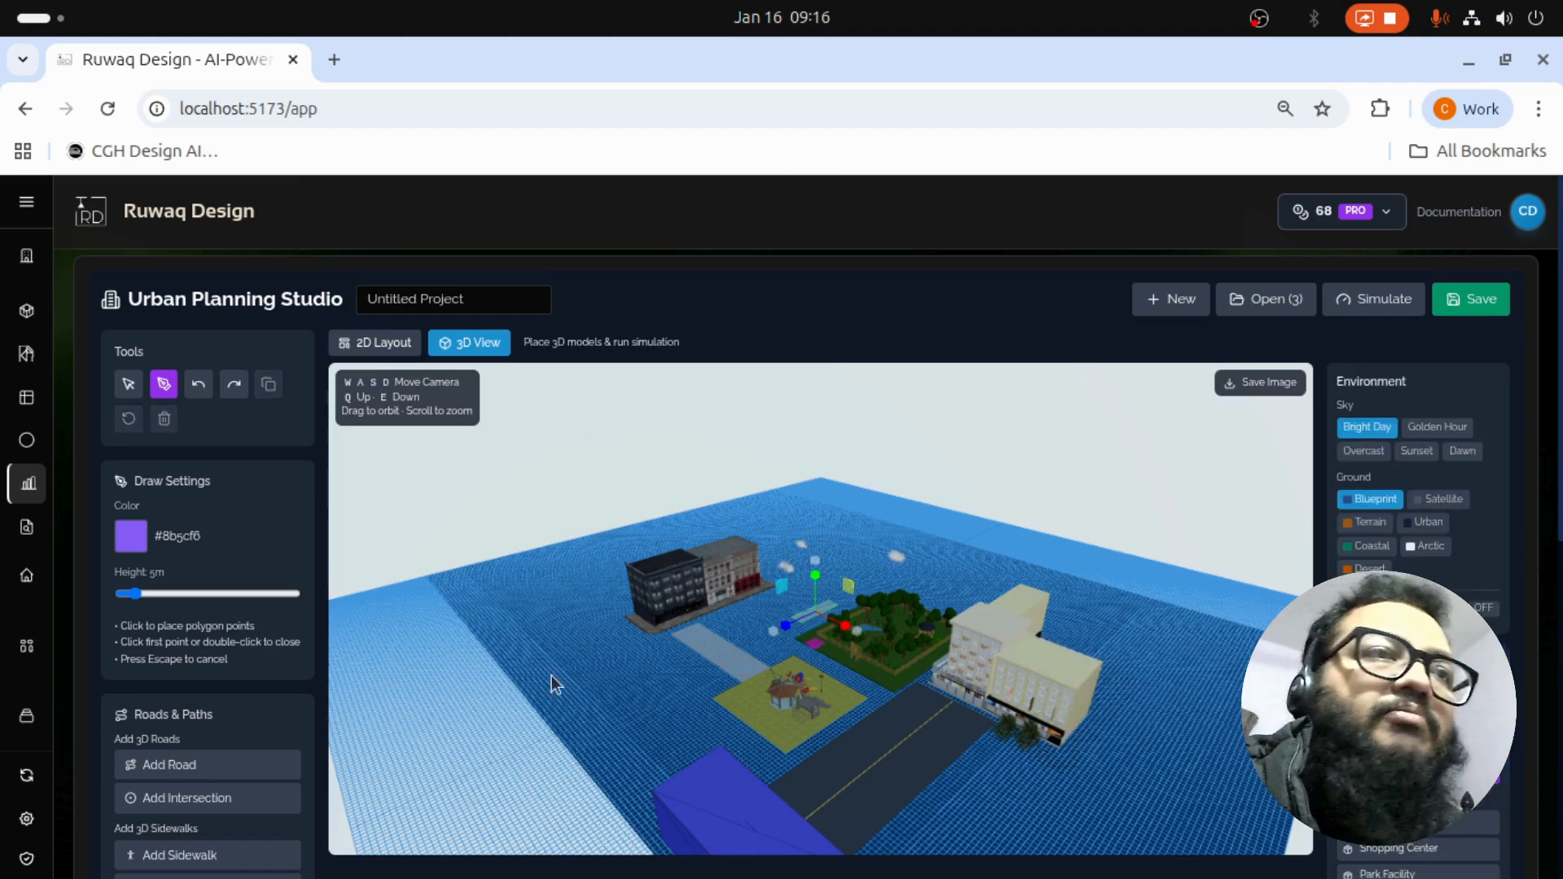
# Step: Return to the 2D layout and delete the second sidewalk, the one 9 wide and 34 long
pyautogui.click(393, 351)
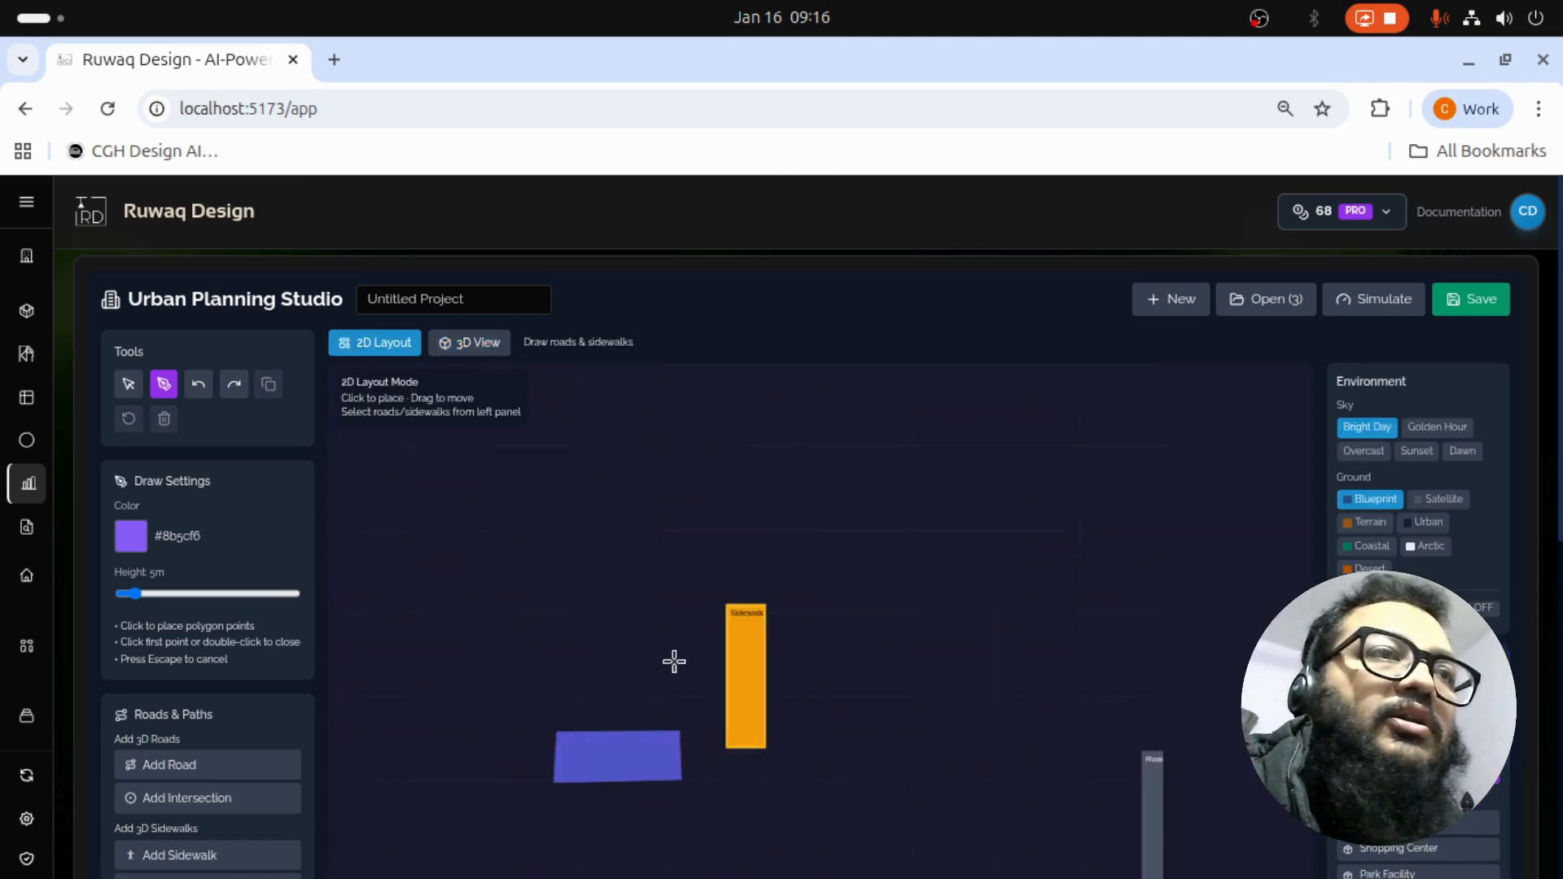
pyautogui.scroll(-4, 227, 680)
pyautogui.click(228, 744)
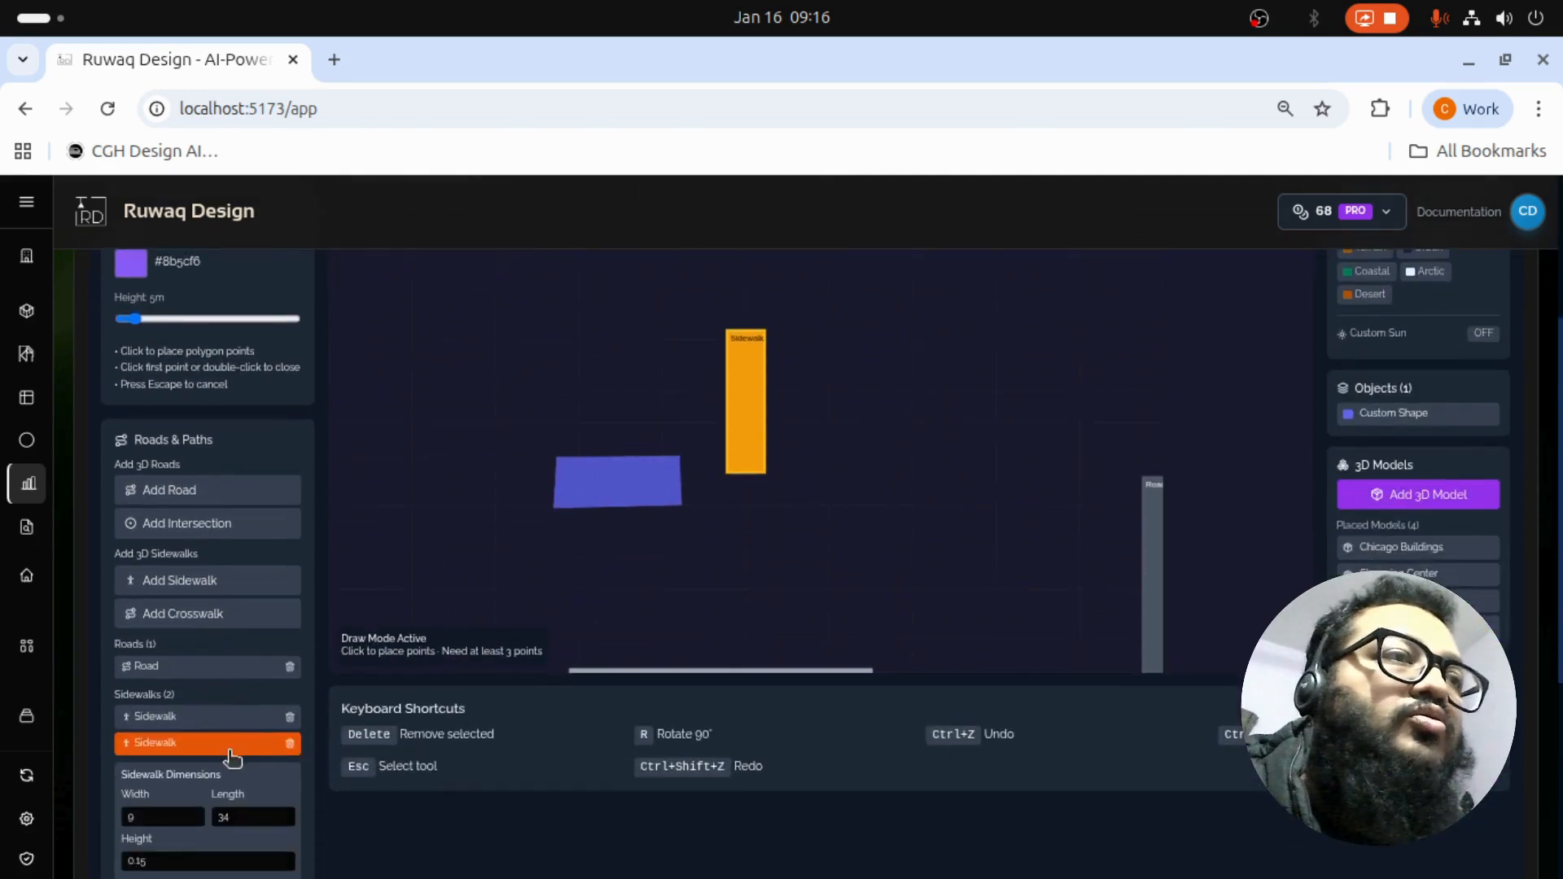
pyautogui.click(289, 743)
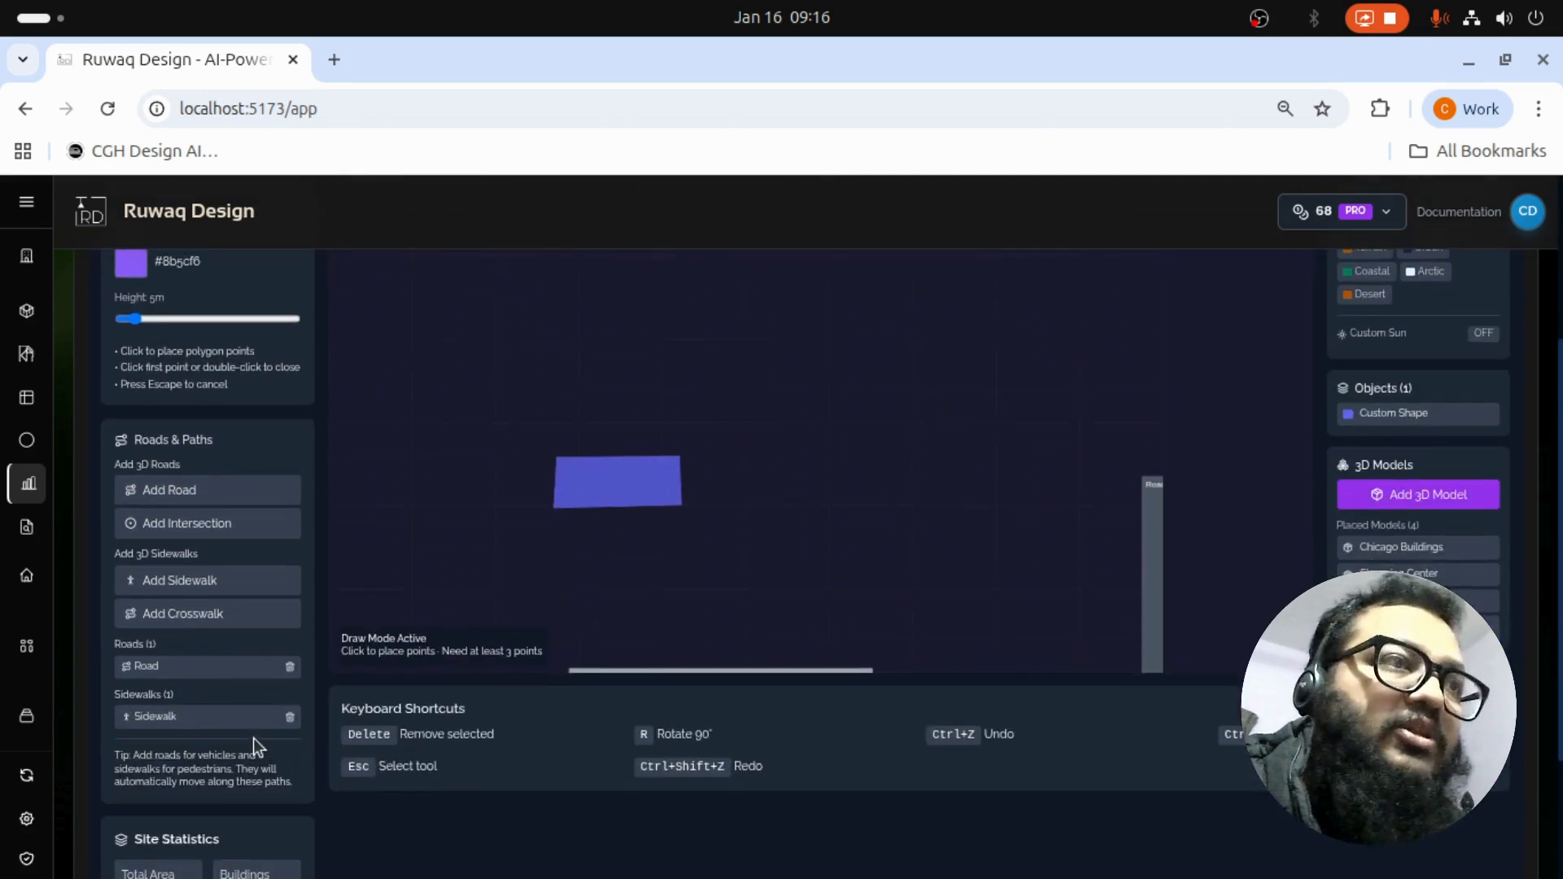
pyautogui.scroll(3, 241, 696)
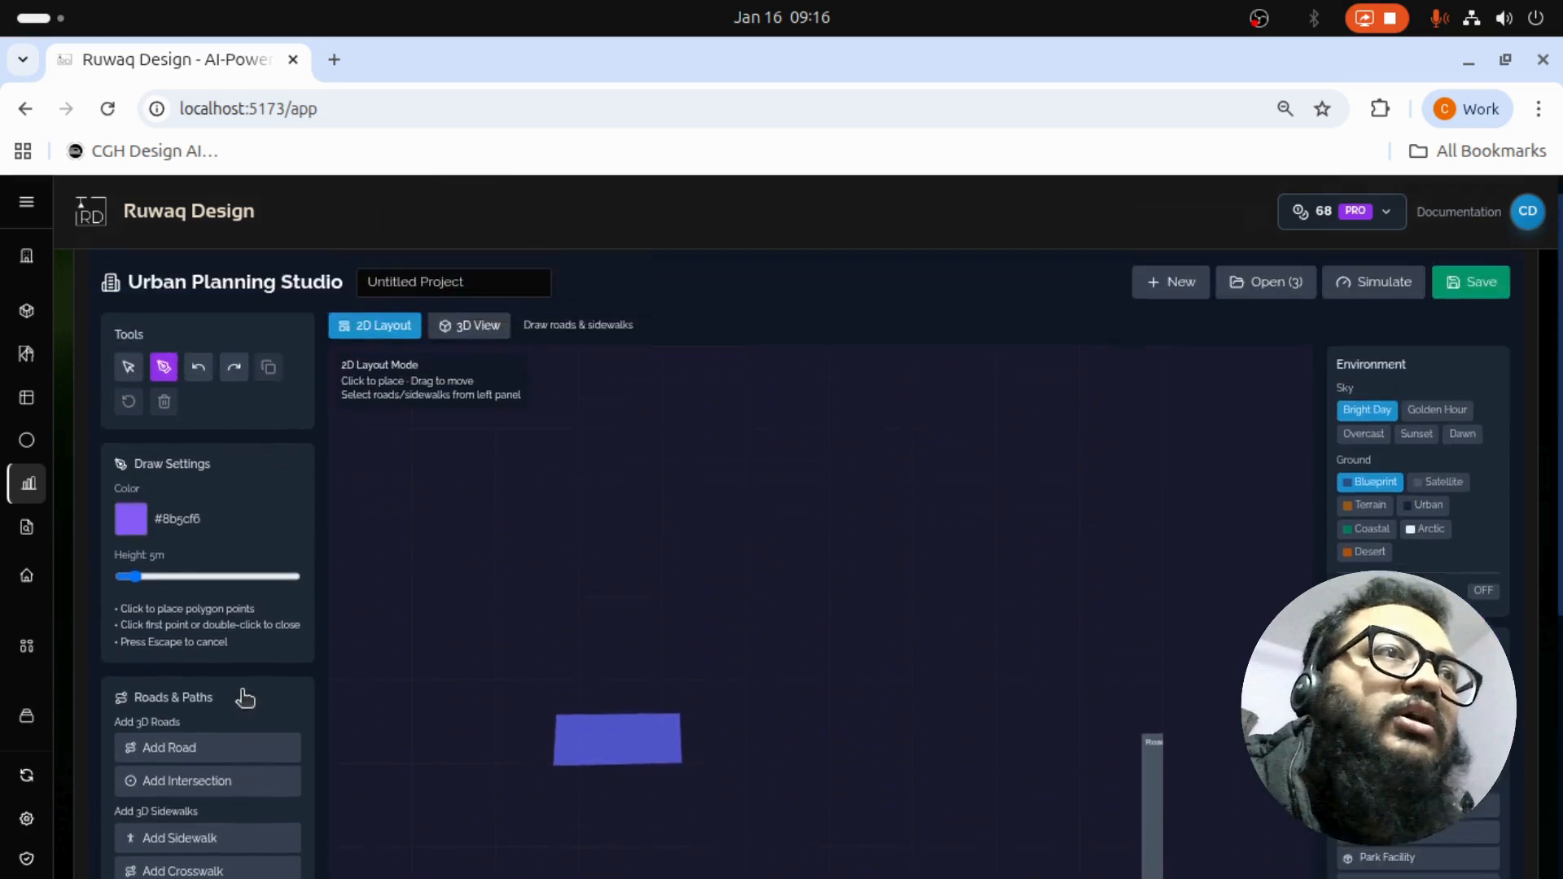
# Step: Switch to the 3D view and browse the Nature, Landmark, Infrastructure, Vehicle and Building categories of the 3D model library
pyautogui.click(466, 341)
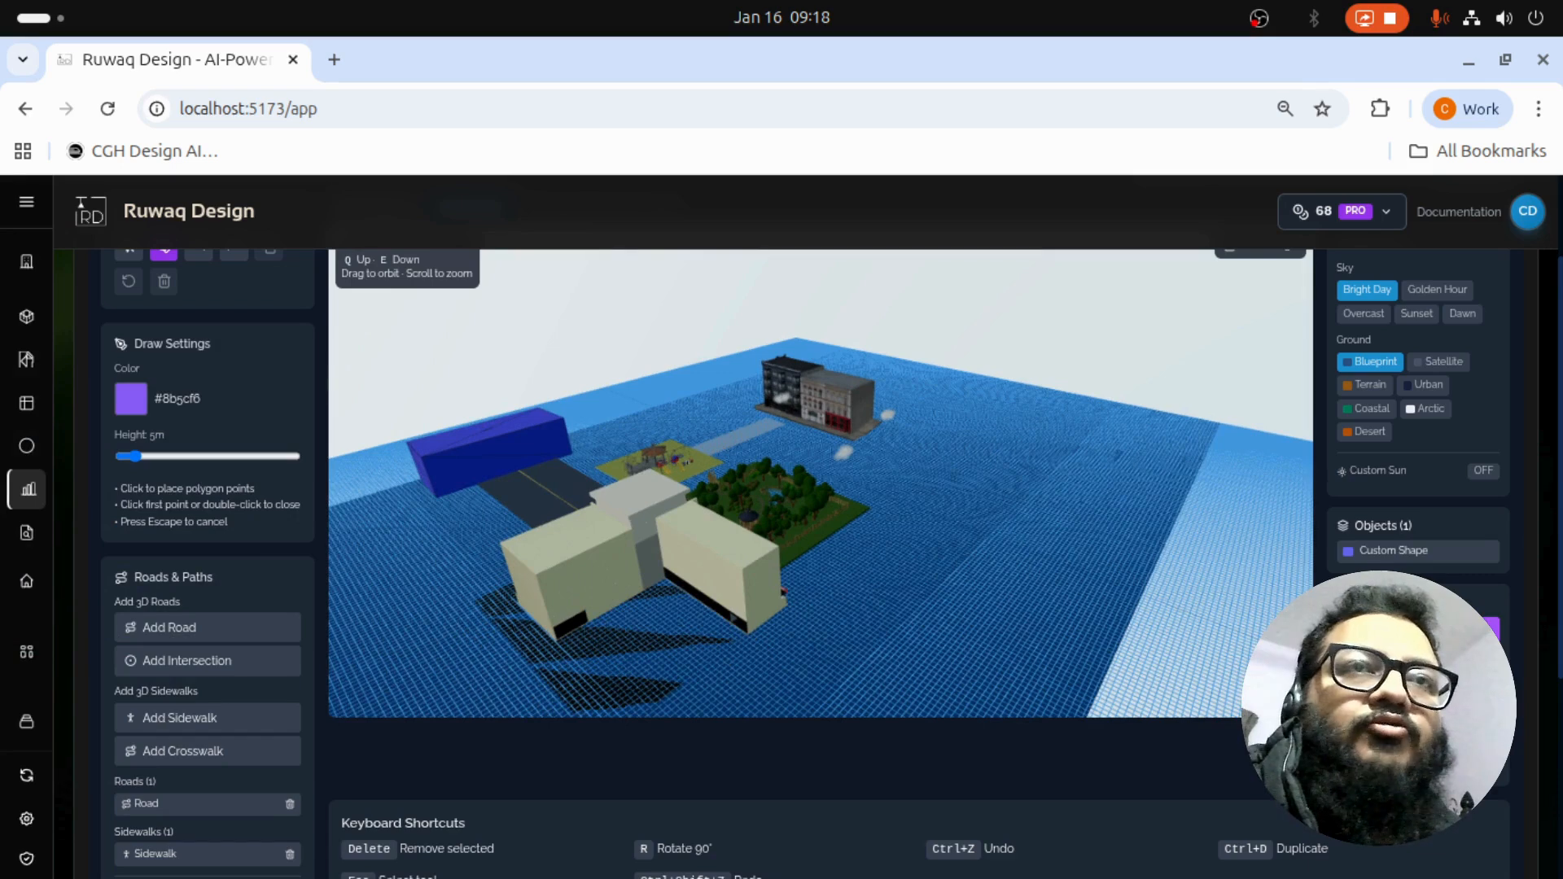
pyautogui.click(1418, 629)
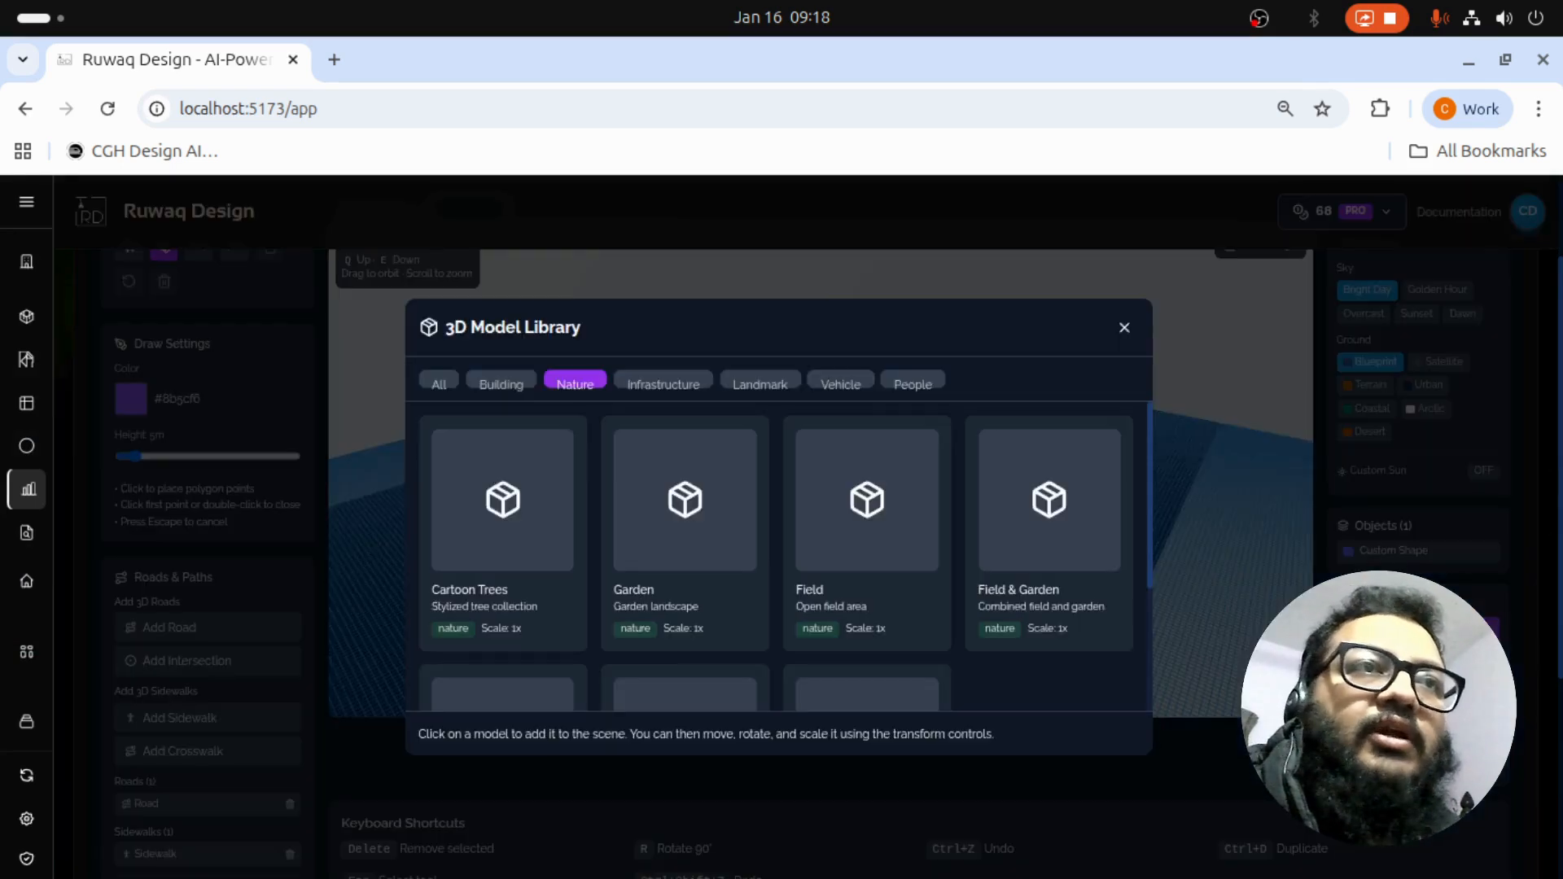
pyautogui.scroll(-2, 747, 514)
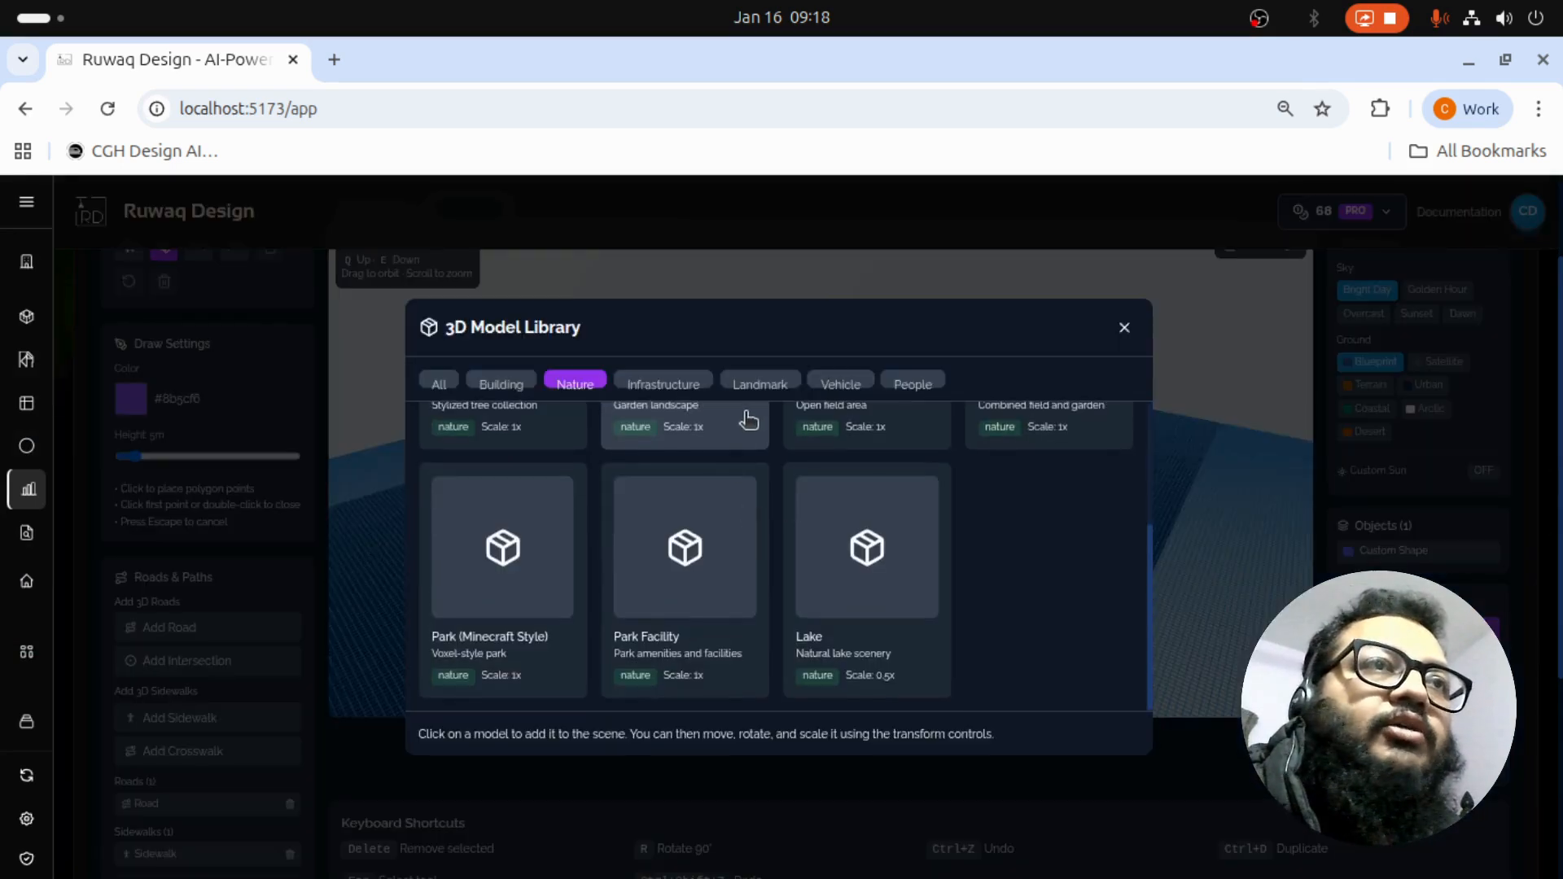
pyautogui.click(762, 381)
pyautogui.click(691, 407)
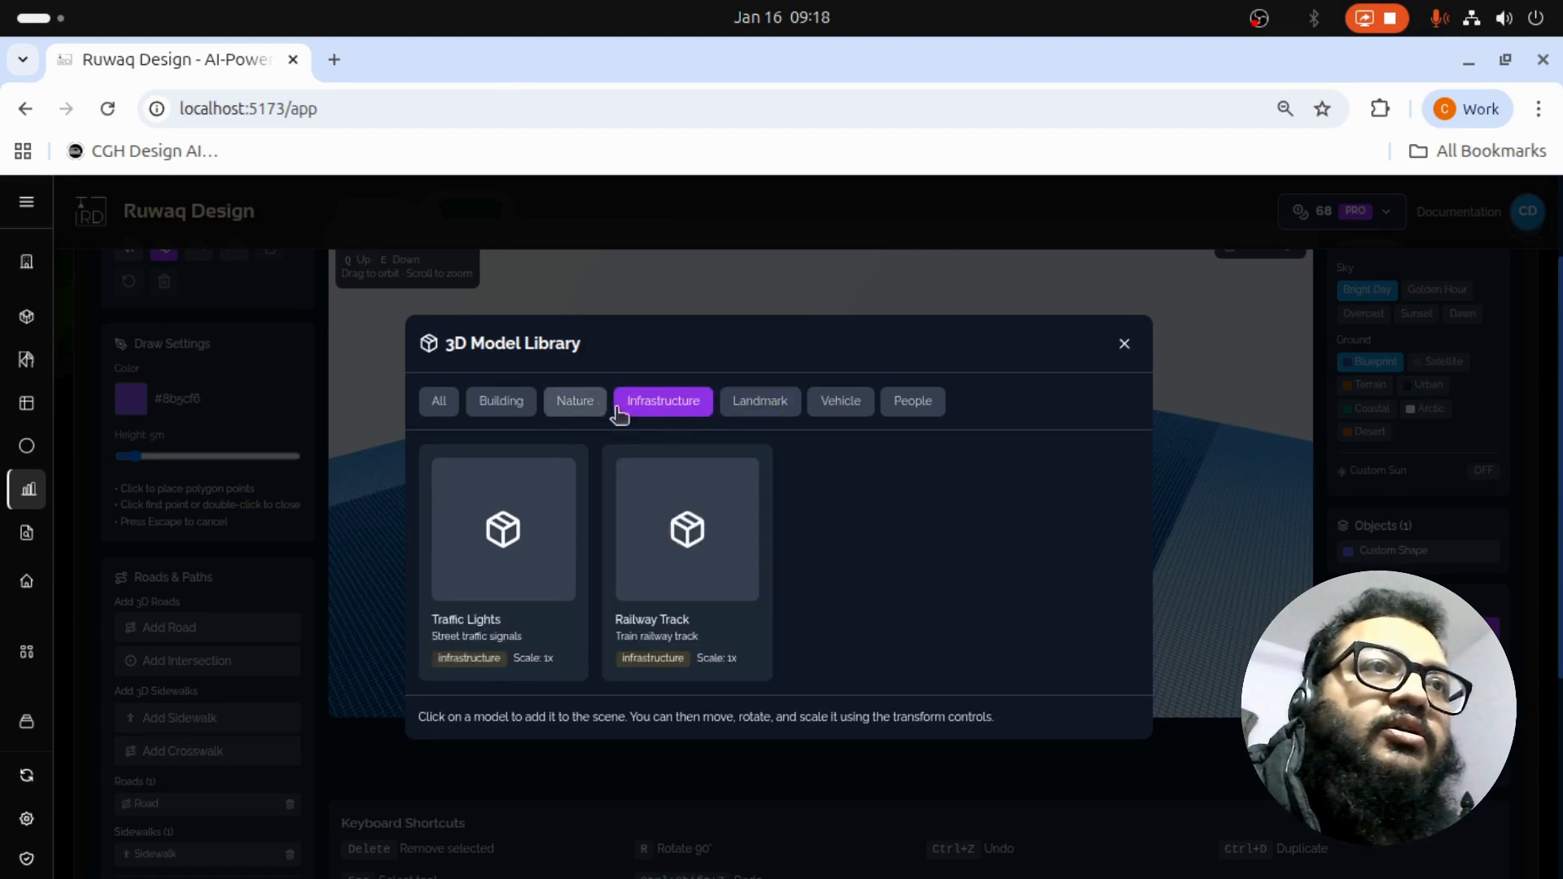
pyautogui.click(838, 413)
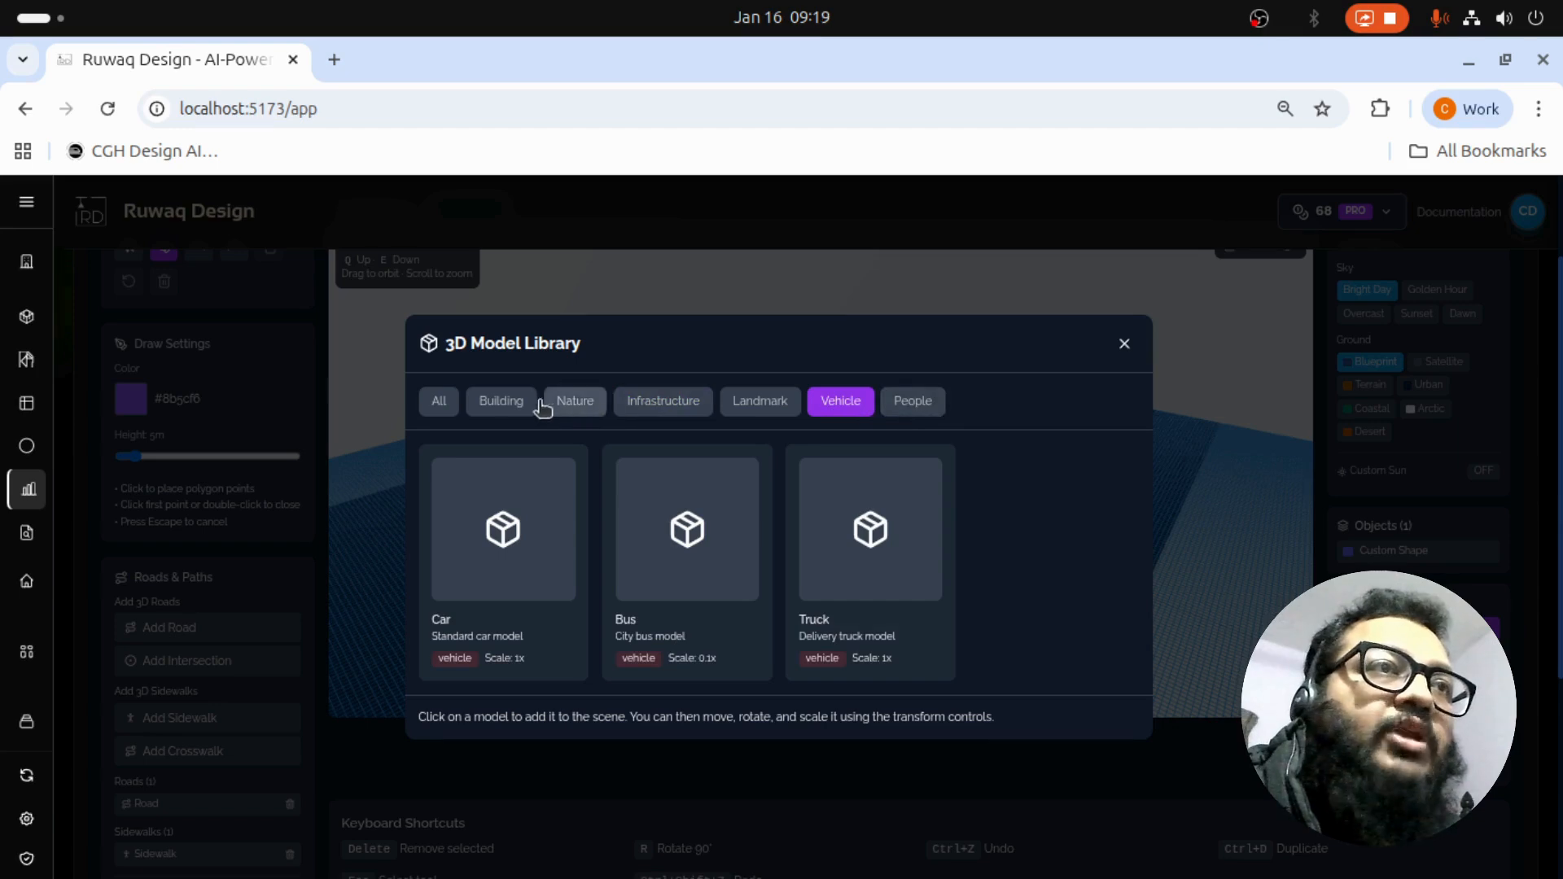
pyautogui.click(505, 404)
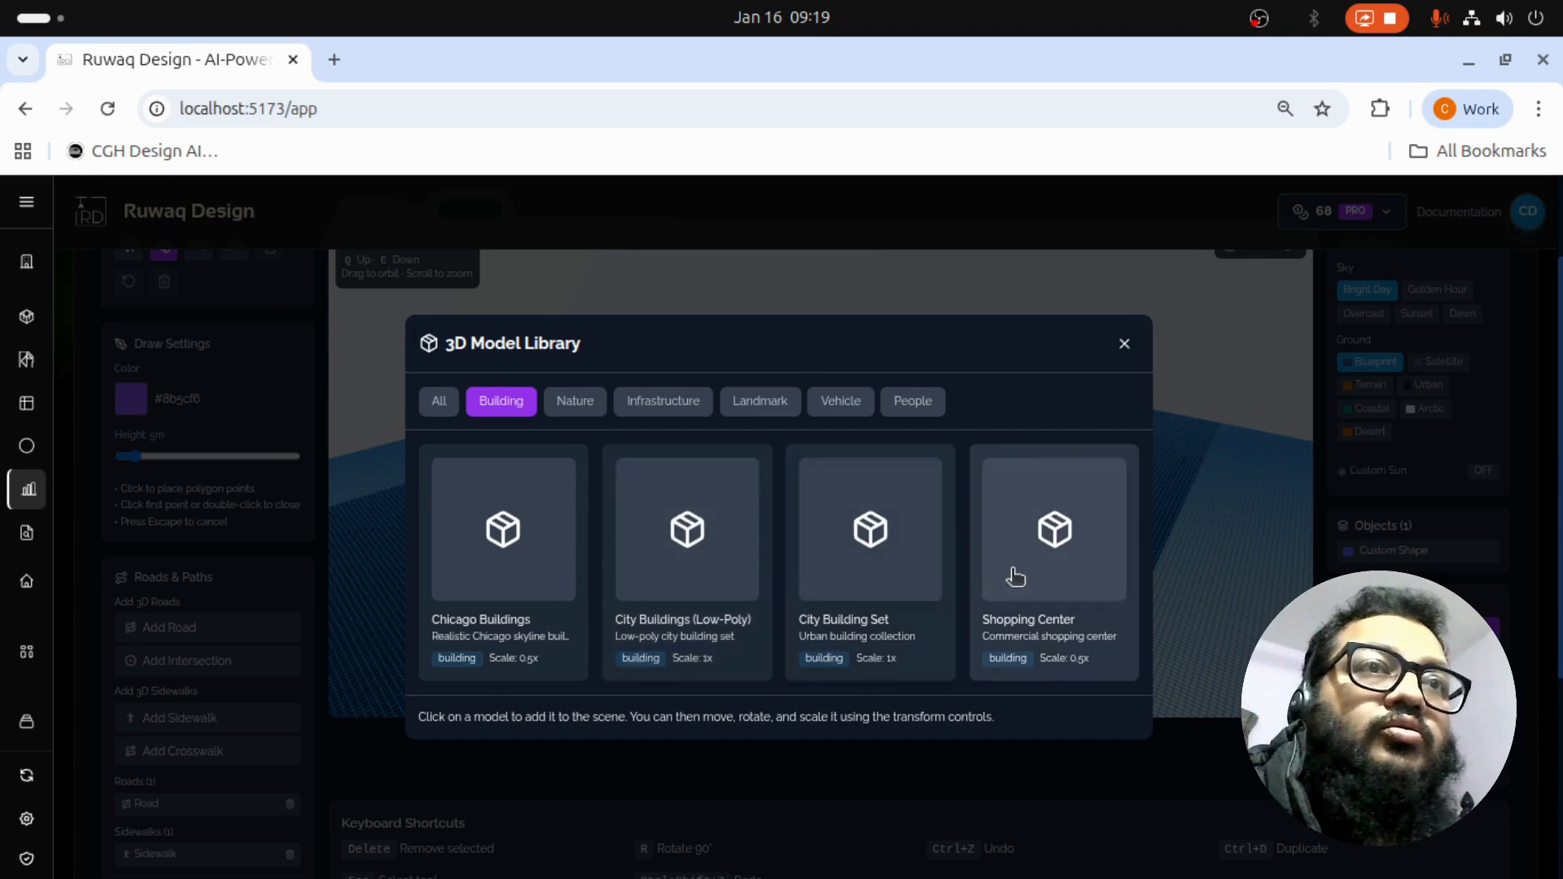
# Step: Add the Lake model from the library's Nature category to the scene
pyautogui.click(579, 407)
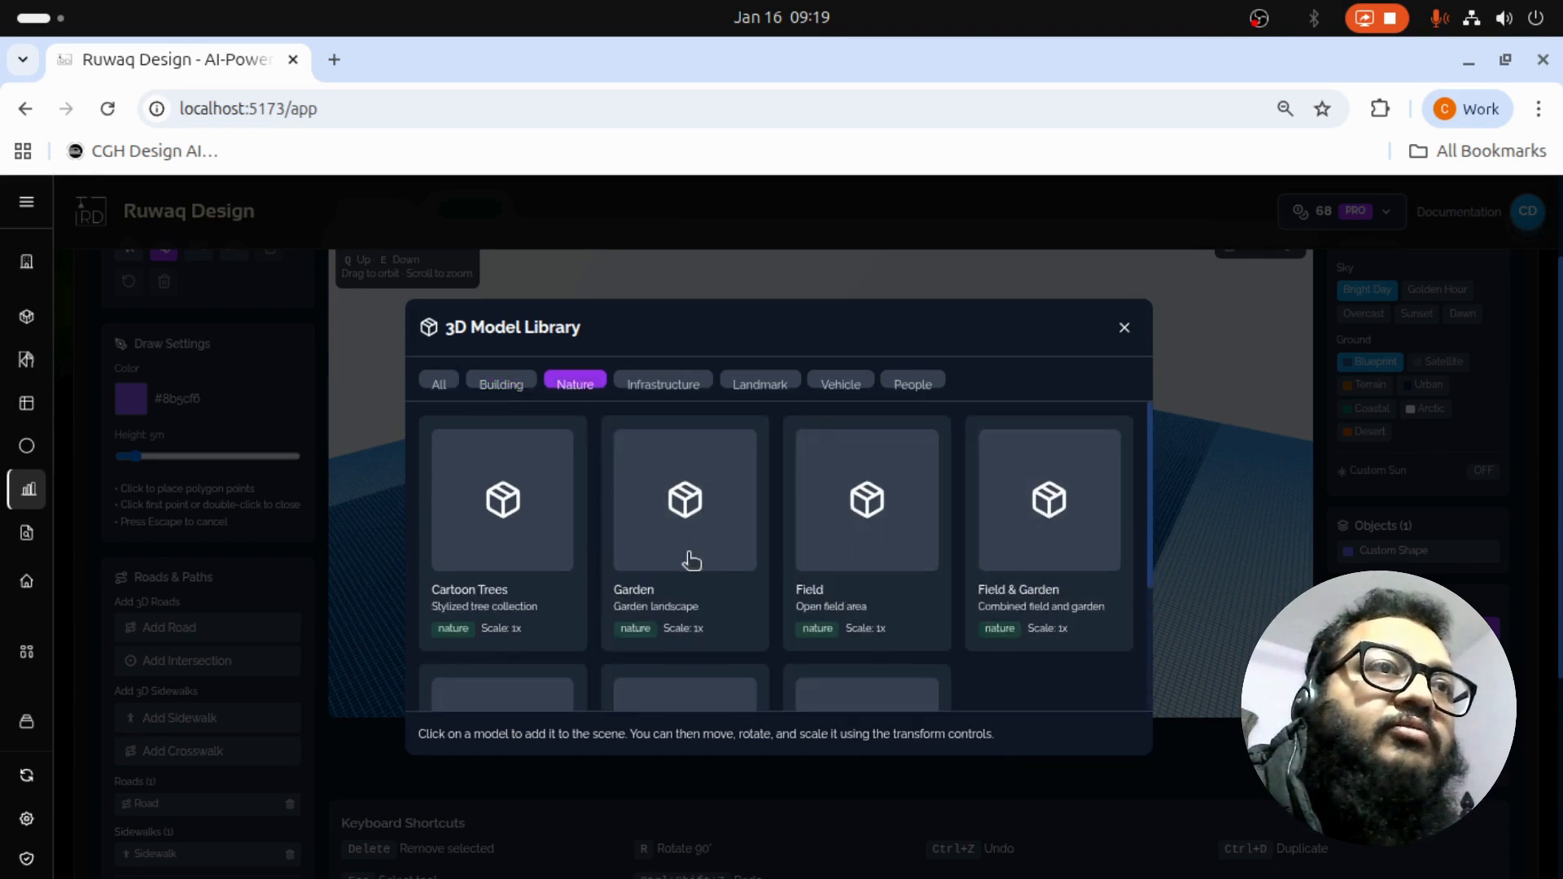
pyautogui.scroll(-3, 691, 562)
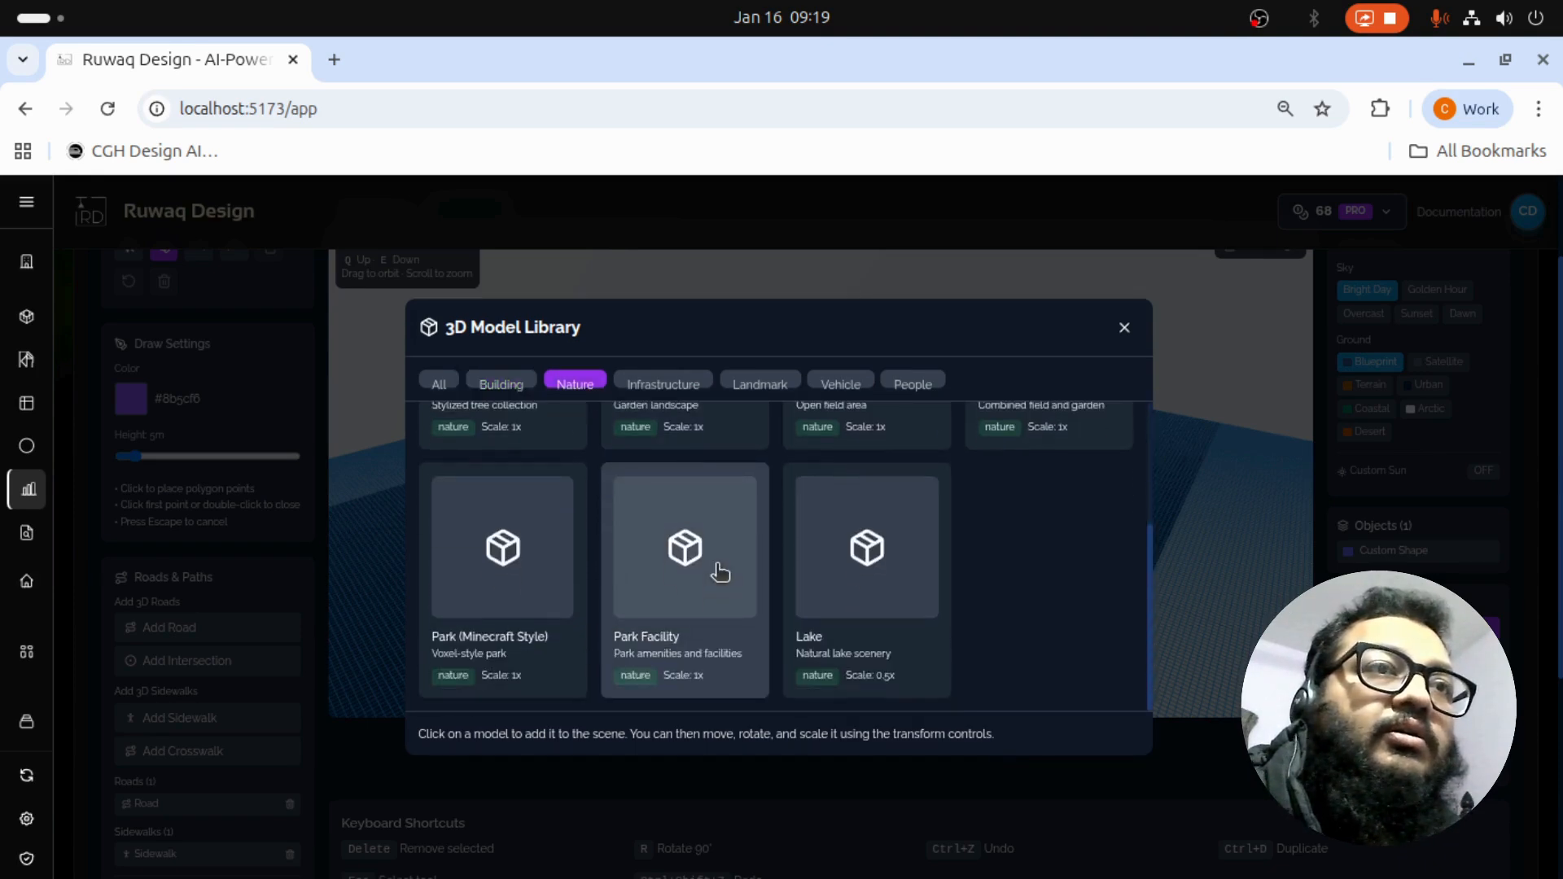
pyautogui.click(842, 577)
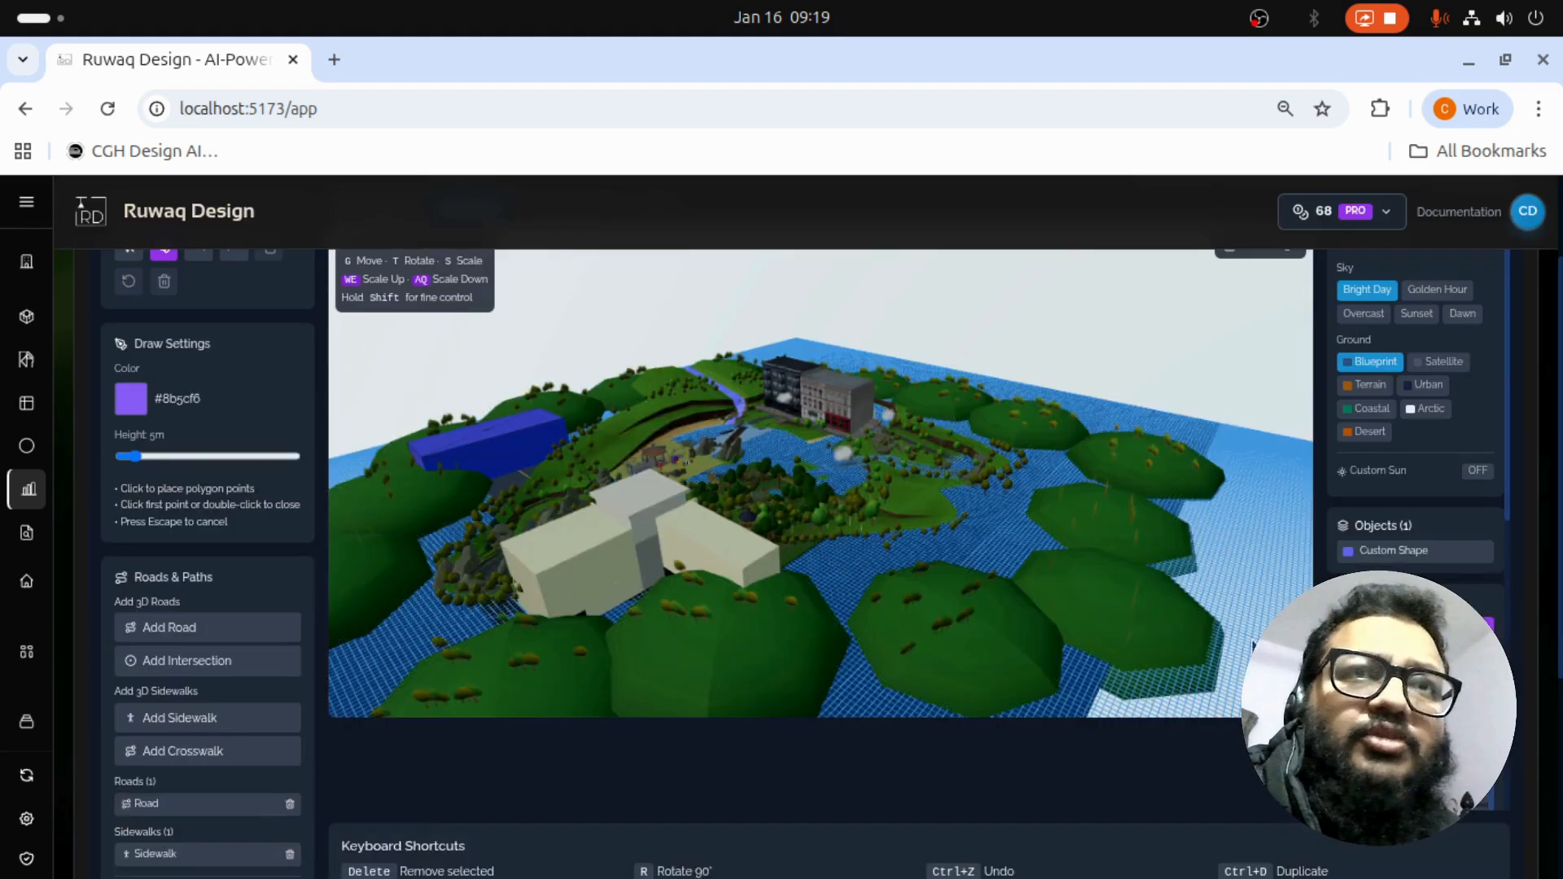
# Step: Set the Lake model's scale to 0.4
pyautogui.scroll(-2, 1444, 520)
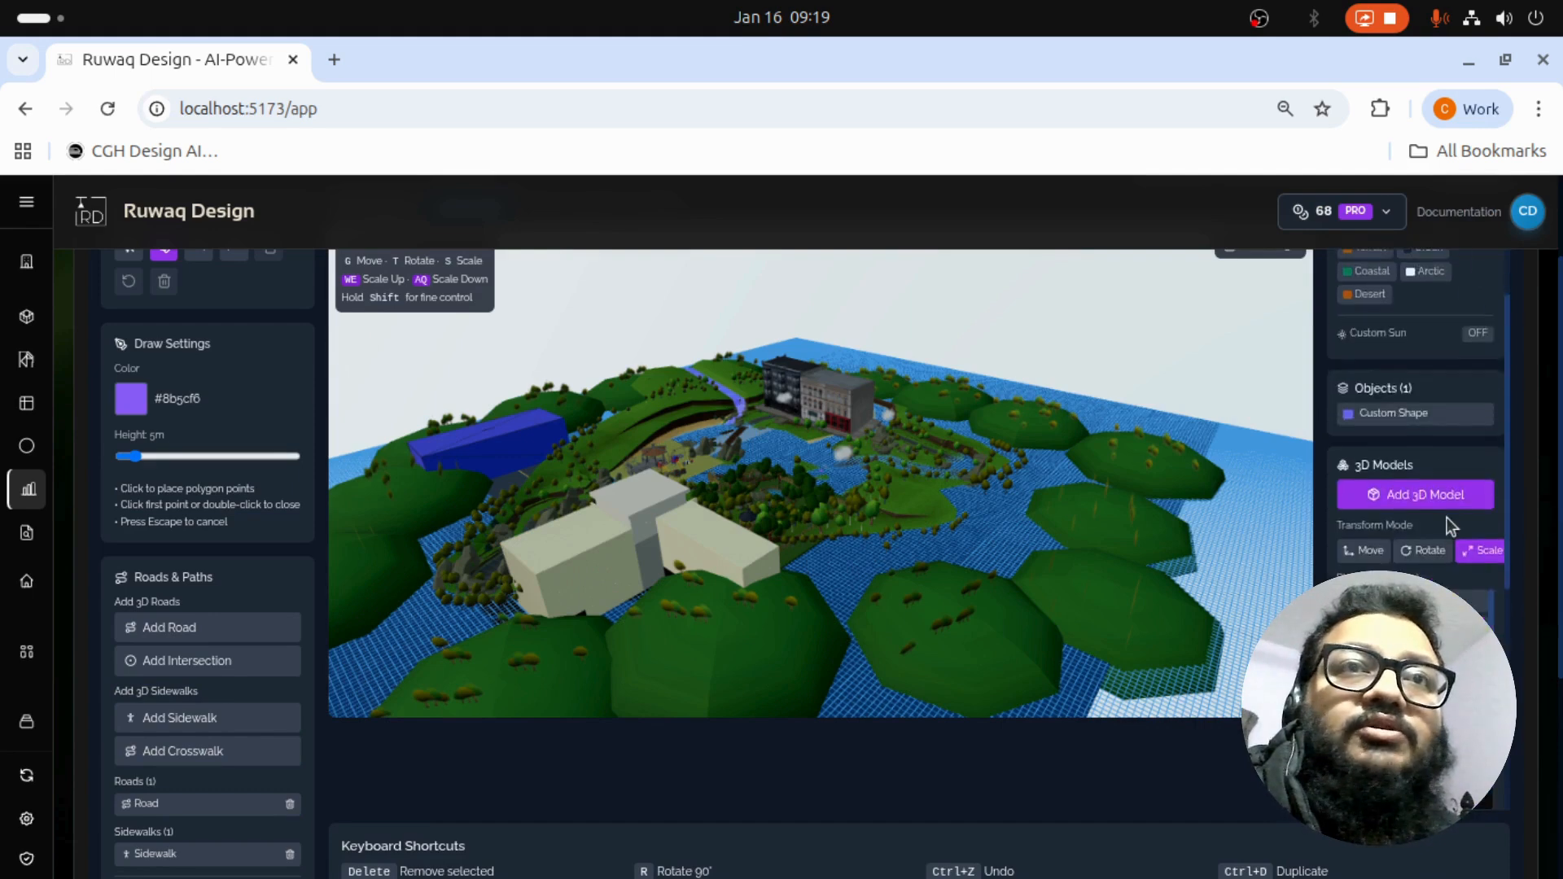
pyautogui.scroll(-2, 1447, 517)
pyautogui.scroll(-2, 1447, 516)
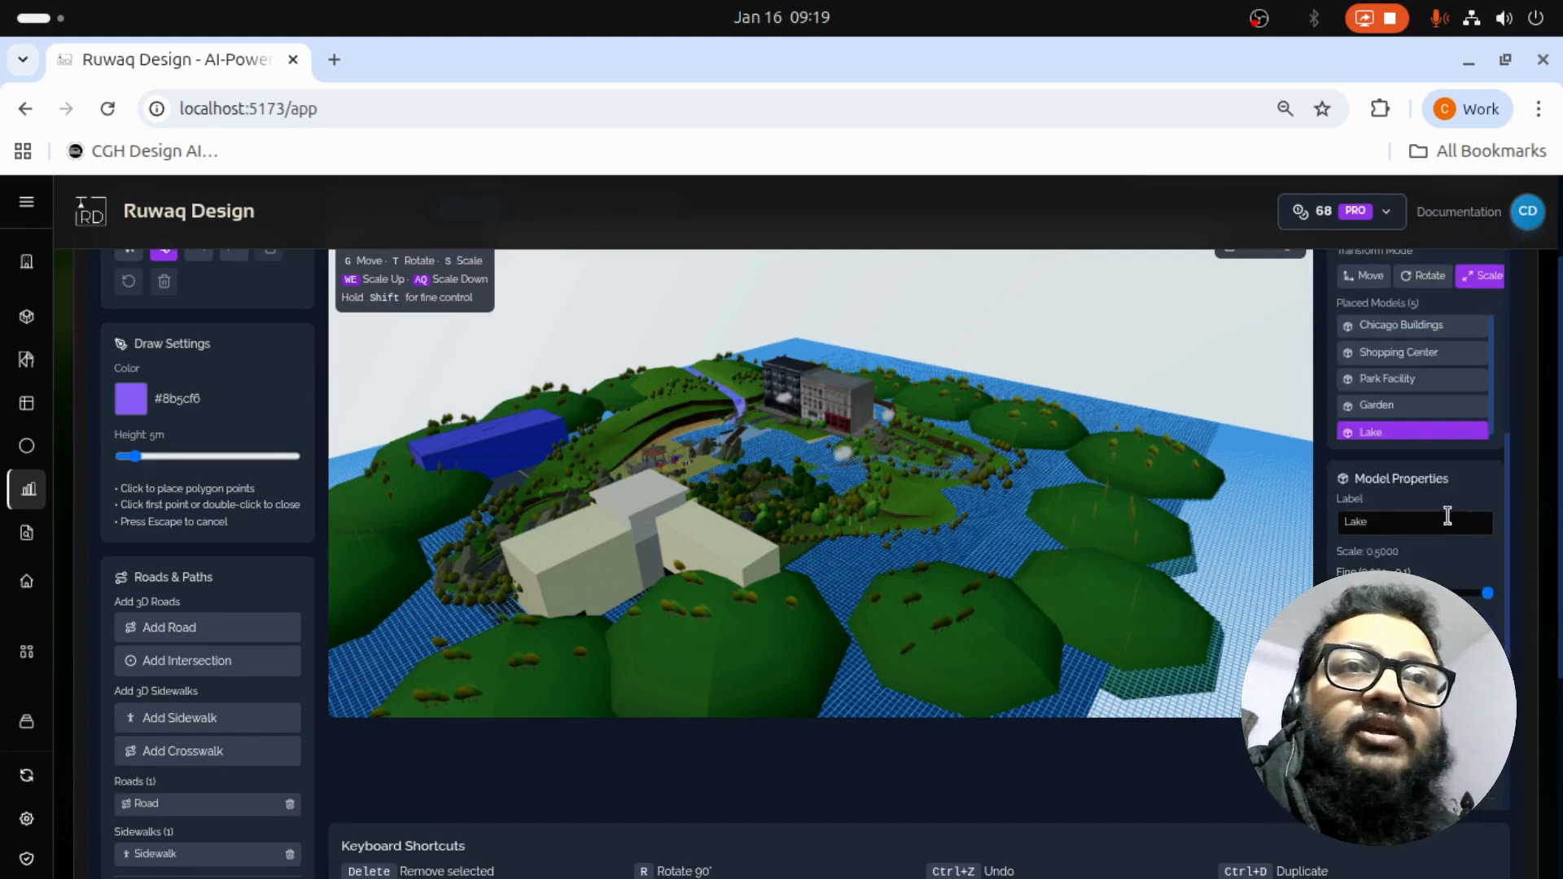
pyautogui.click(1493, 599)
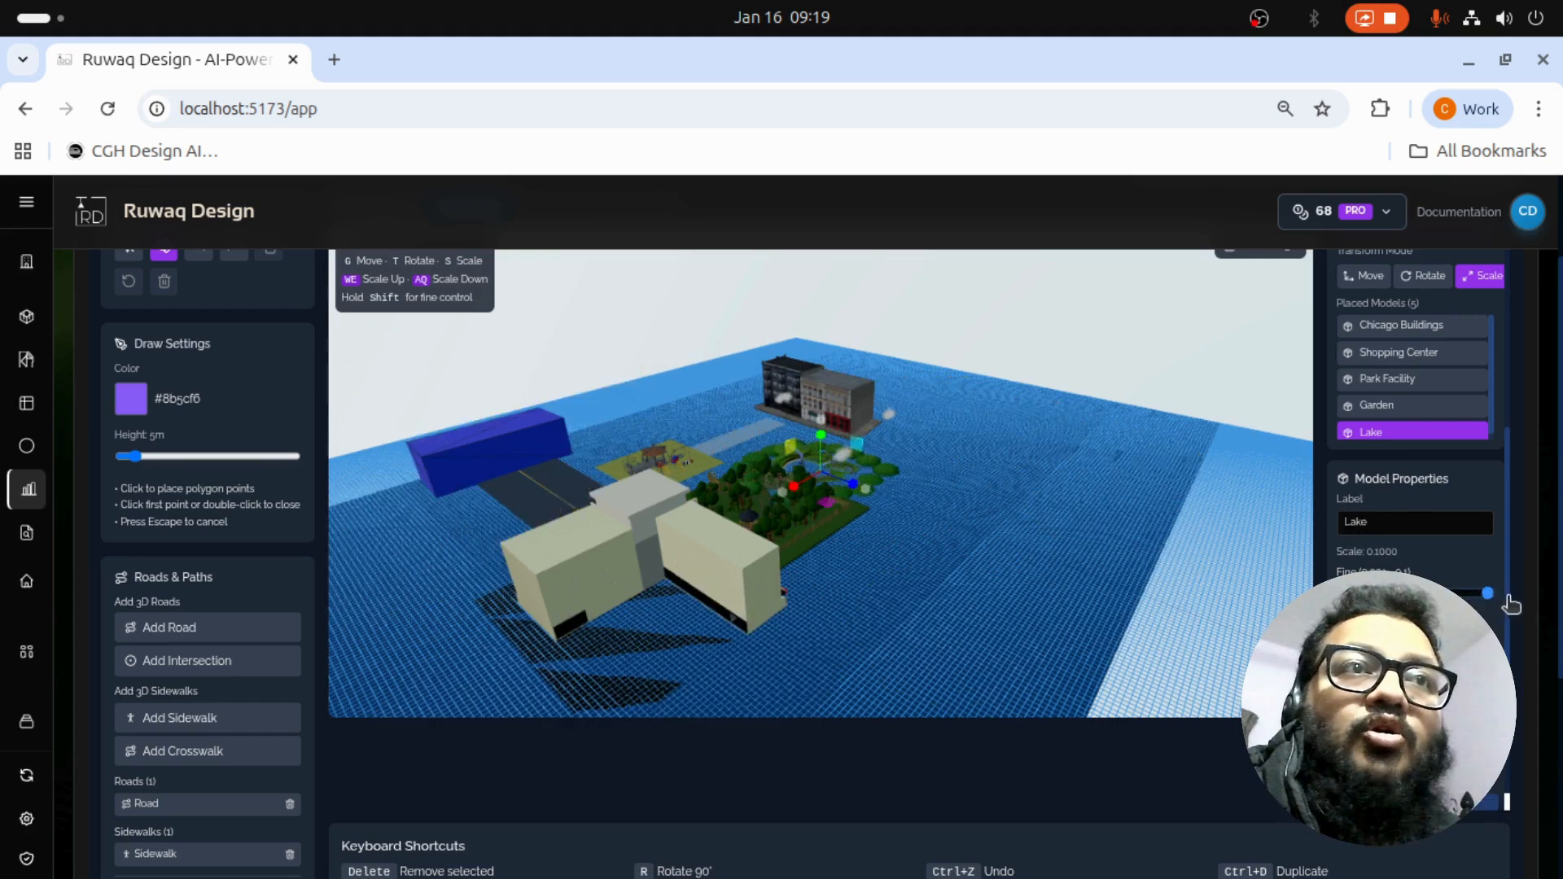
pyautogui.moveTo(1509, 598); pyautogui.dragTo(1434, 598)
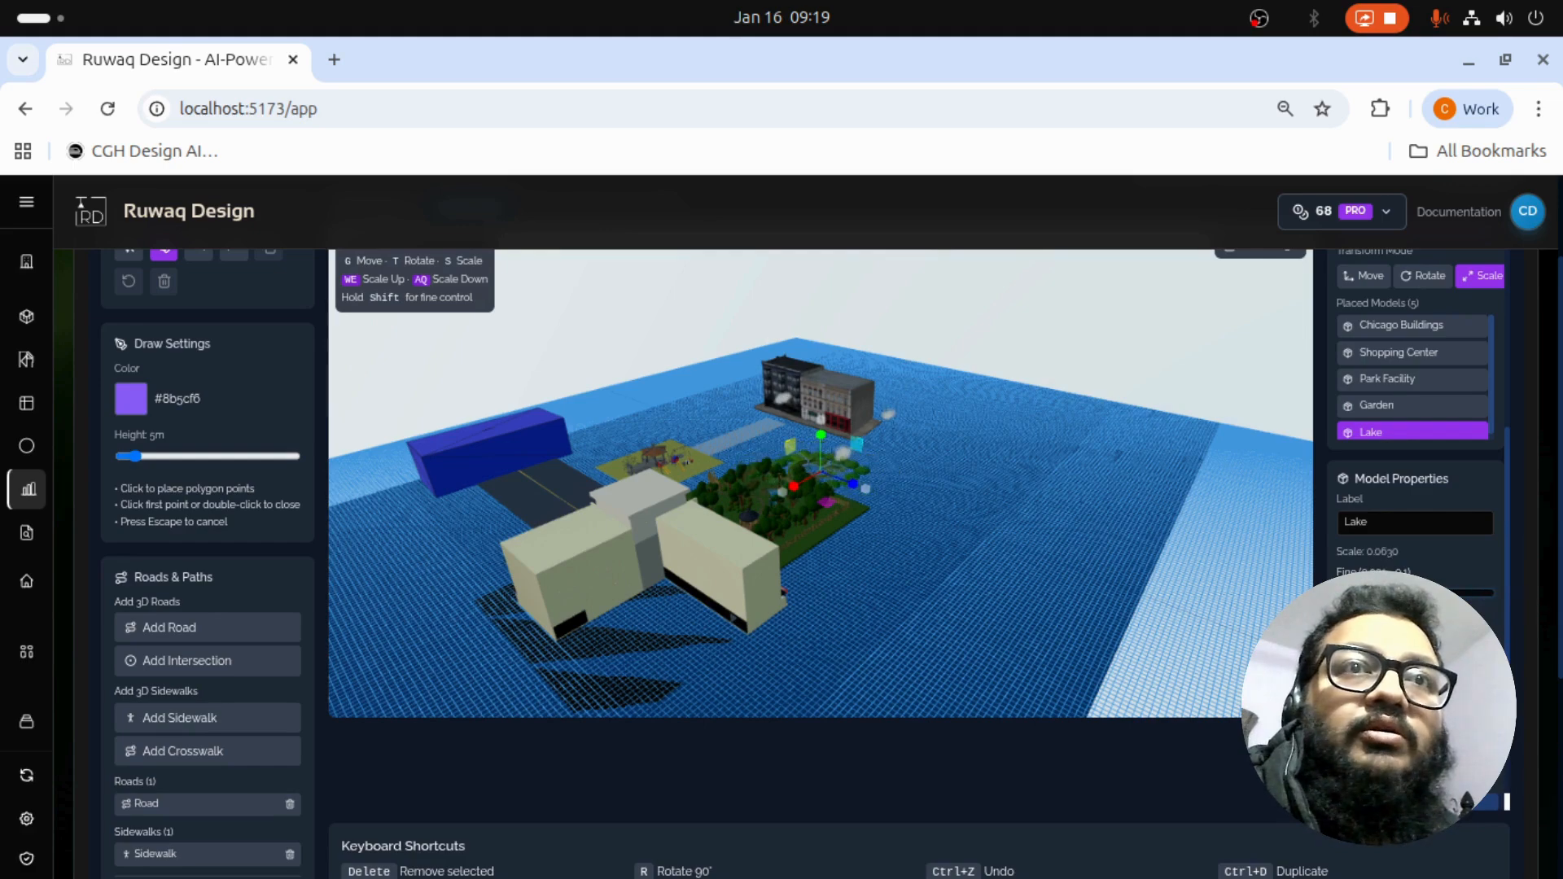
pyautogui.moveTo(1358, 634)
pyautogui.mouseDown()
pyautogui.moveTo(1397, 634)
pyautogui.moveTo(1359, 634)
pyautogui.mouseUp()
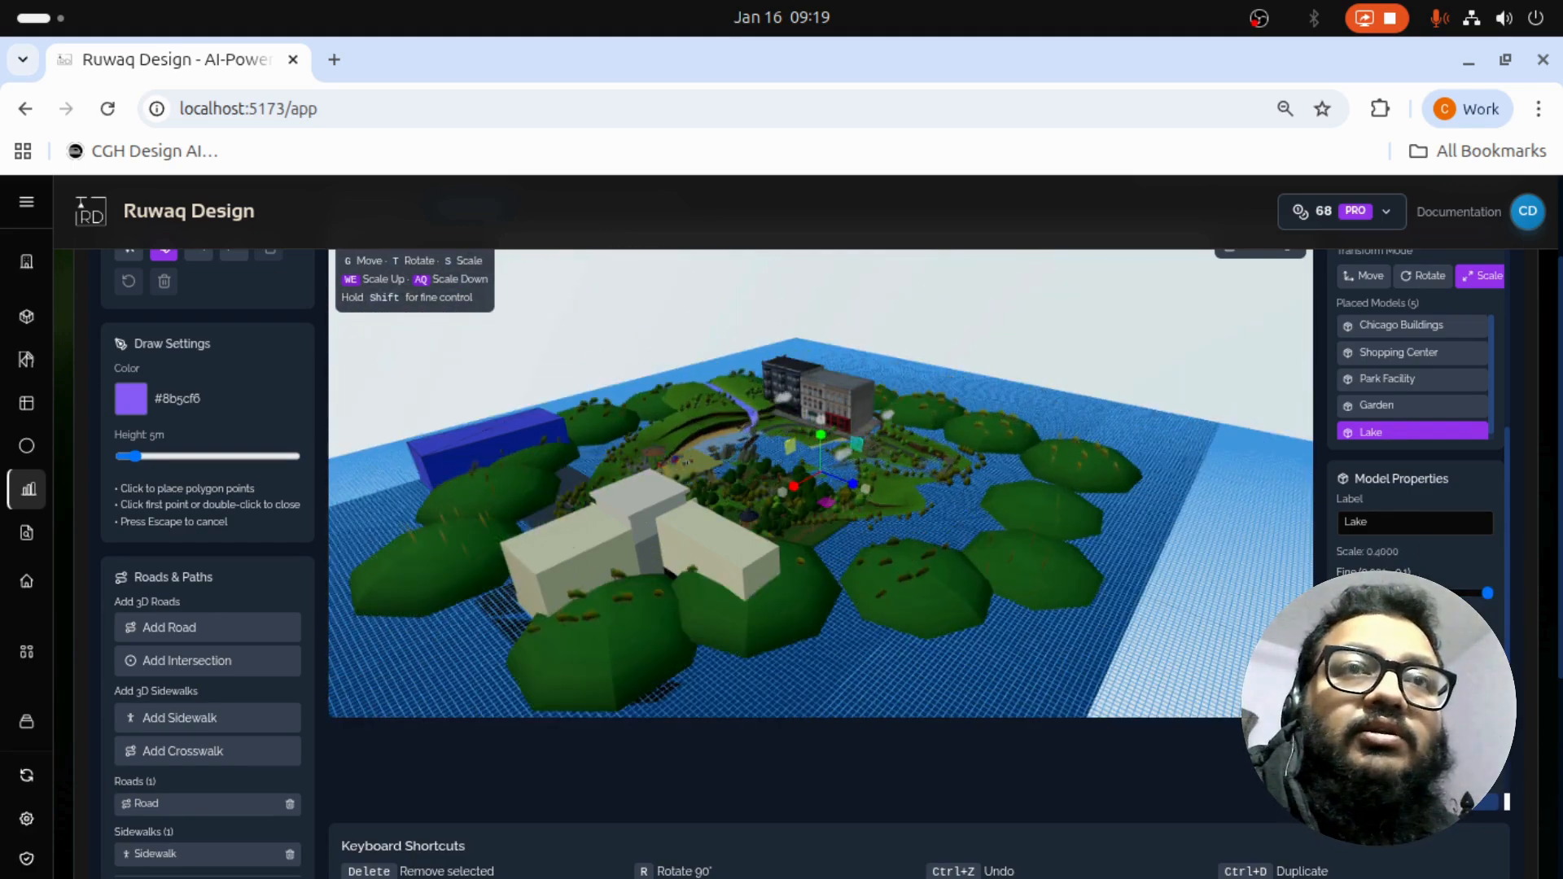
# Step: Move the Lake model a short distance away from the shopping center and delete it from the scene
pyautogui.scroll(-2, 1417, 447)
pyautogui.scroll(-1, 1417, 448)
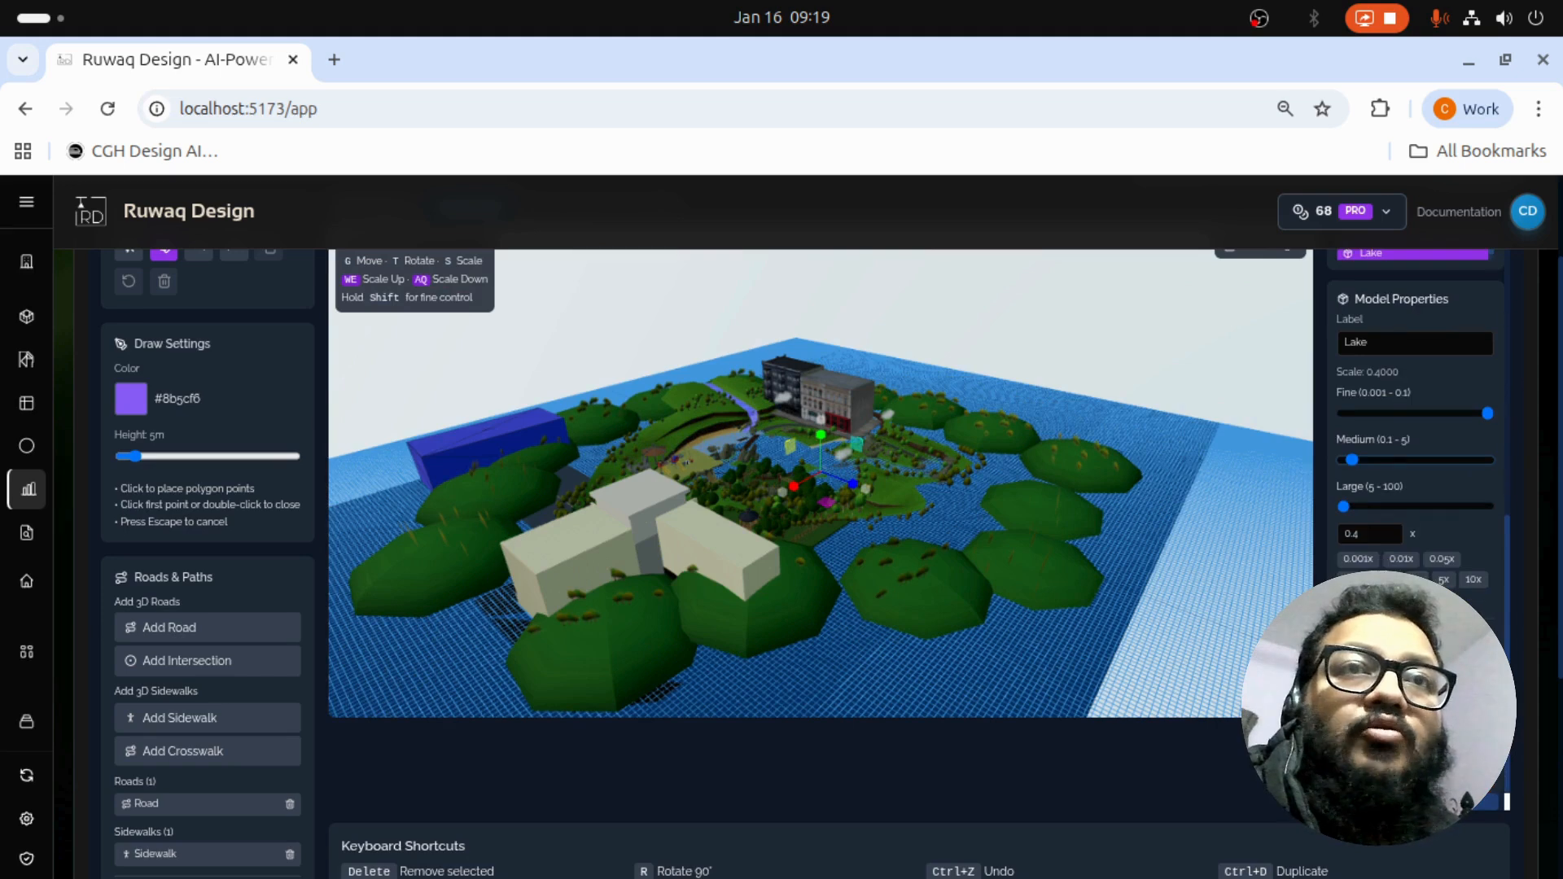
pyautogui.scroll(2, 1416, 448)
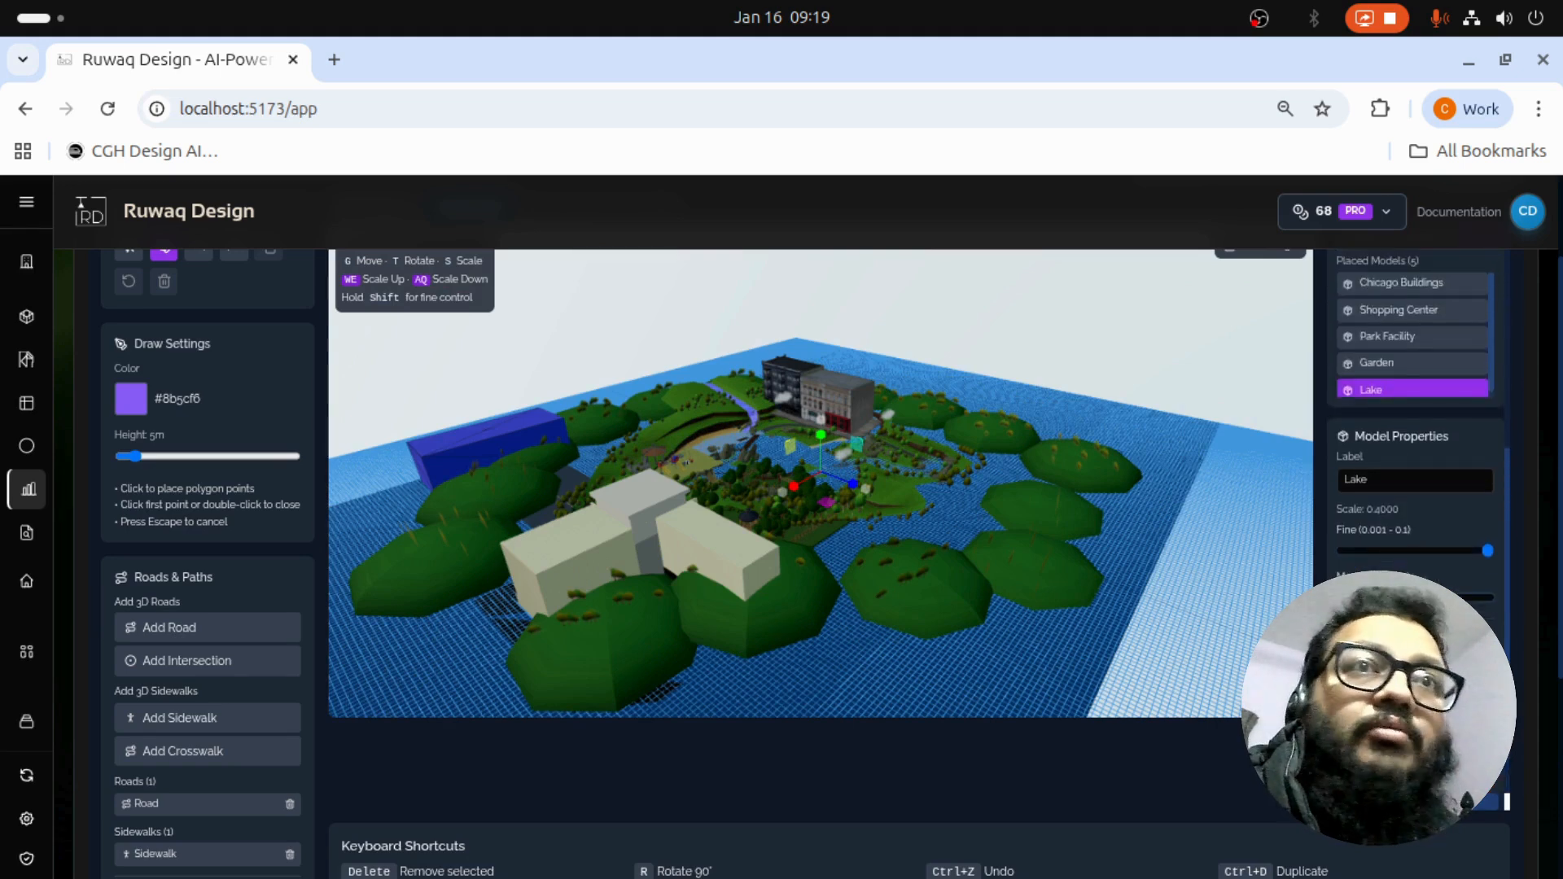
pyautogui.scroll(4, 1417, 448)
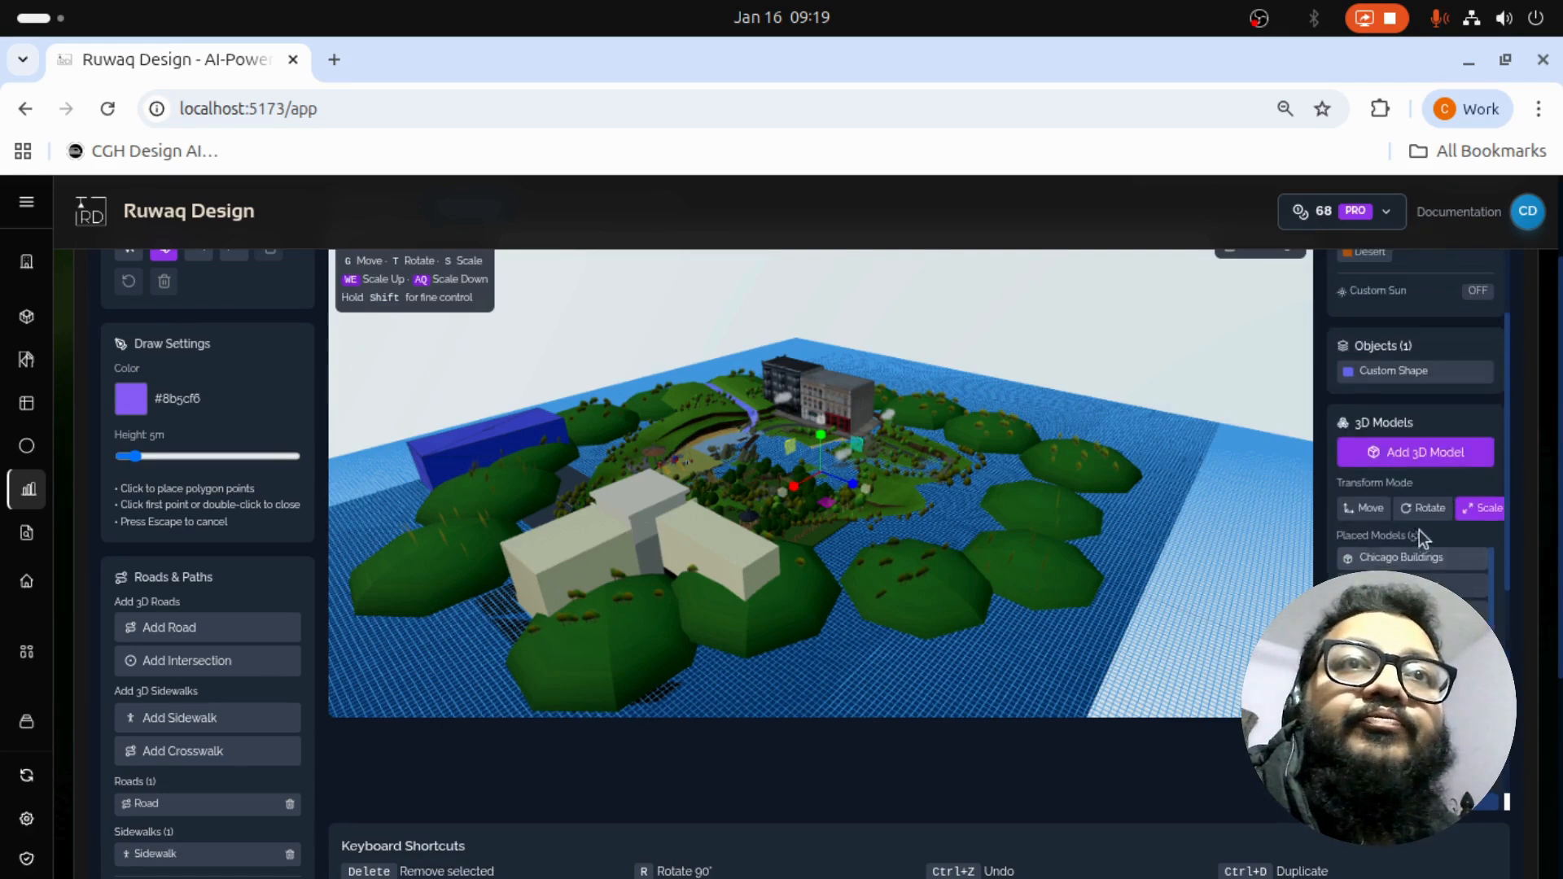
pyautogui.click(1364, 509)
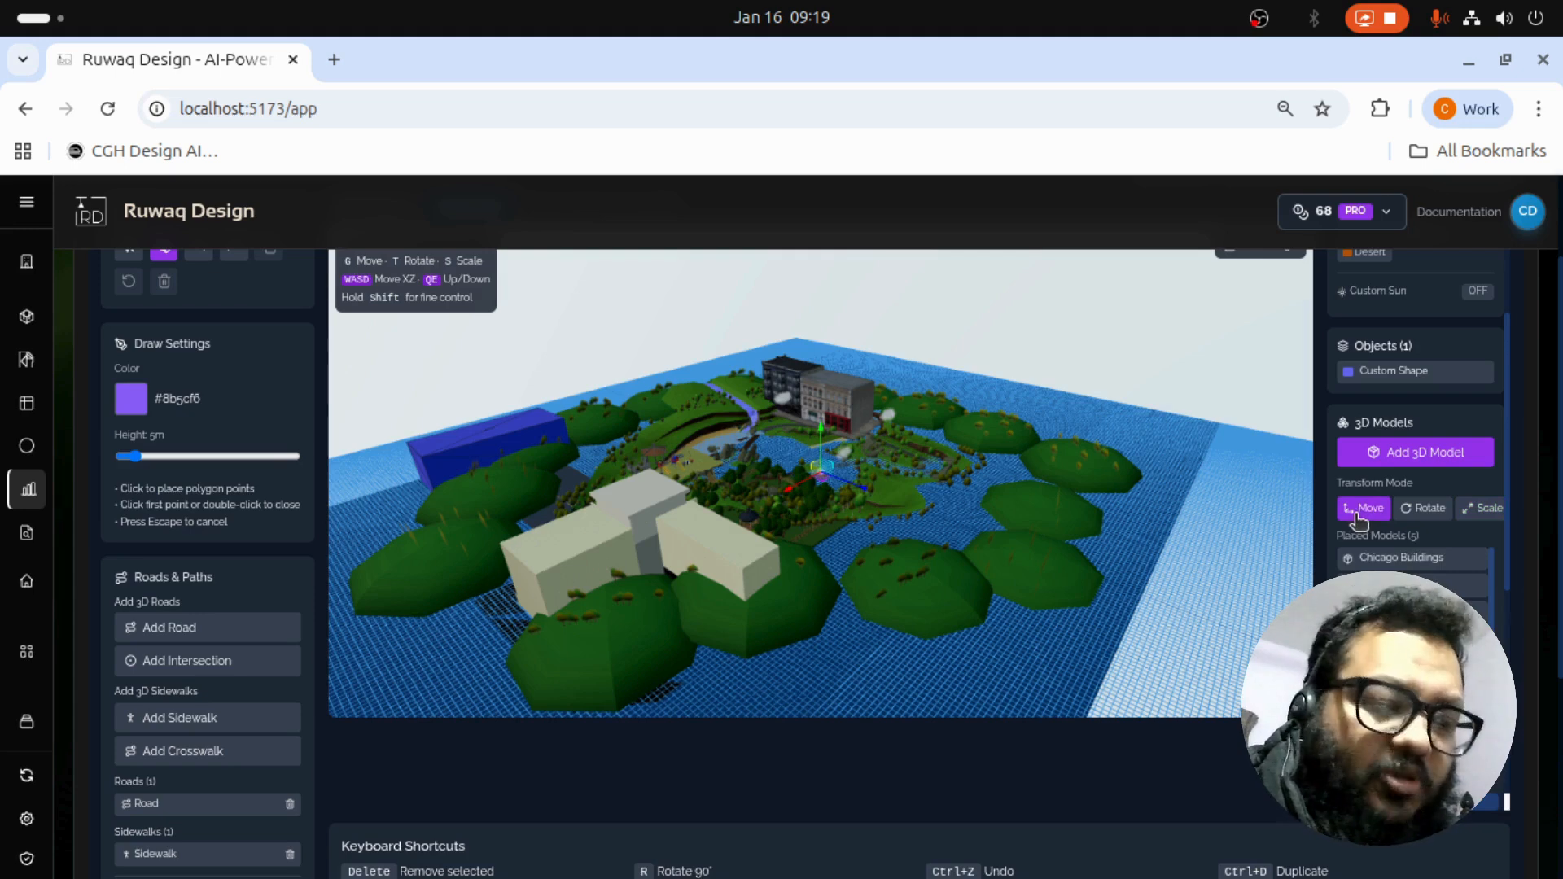
pyautogui.press('d')
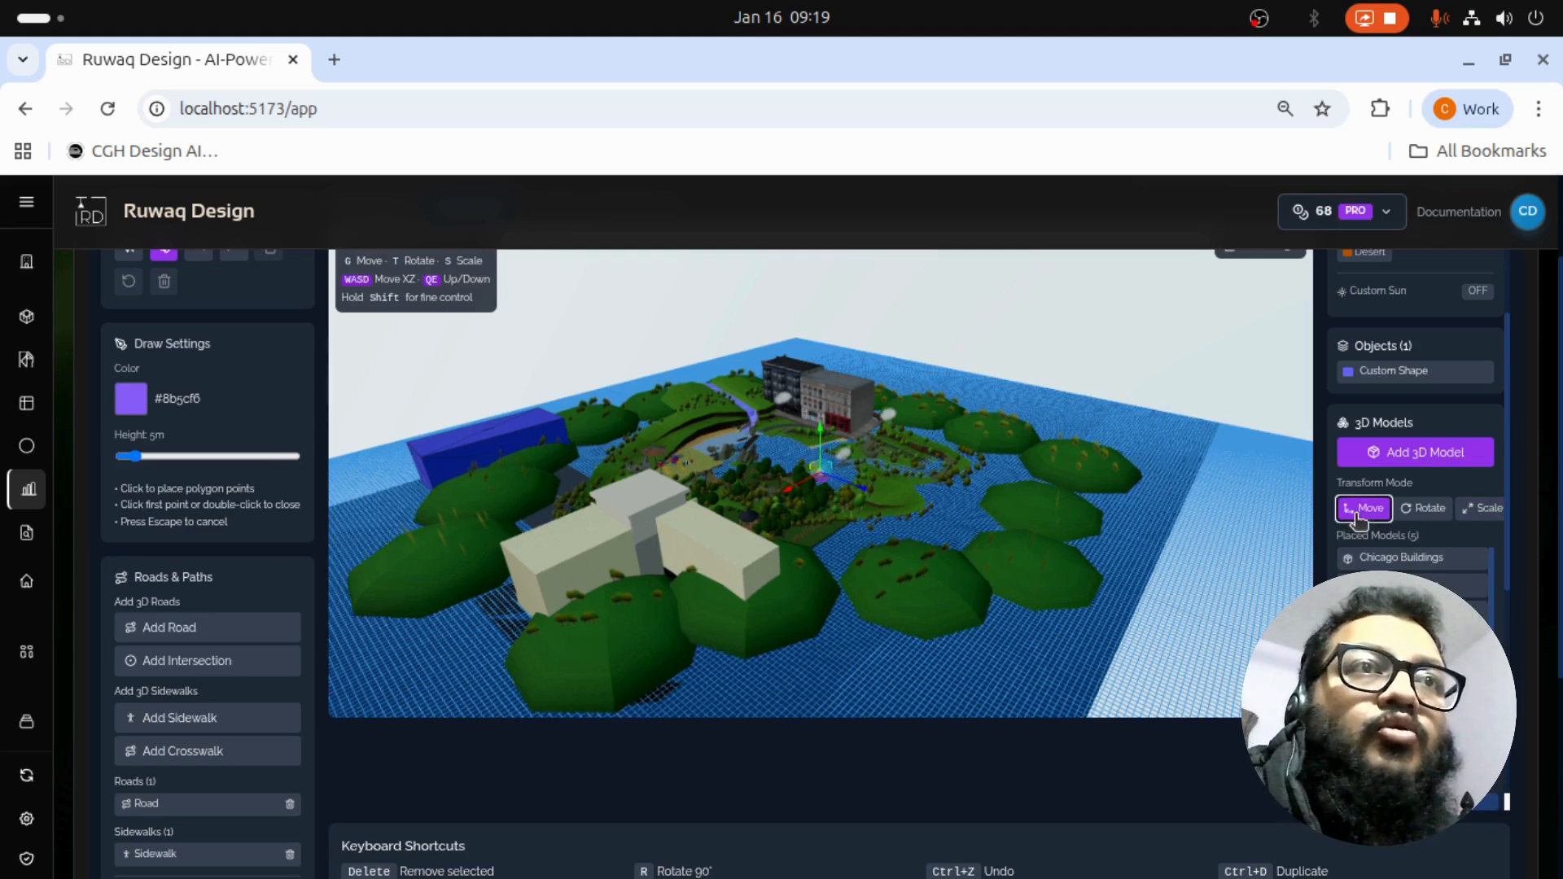
pyautogui.press('a')
pyautogui.press('a')
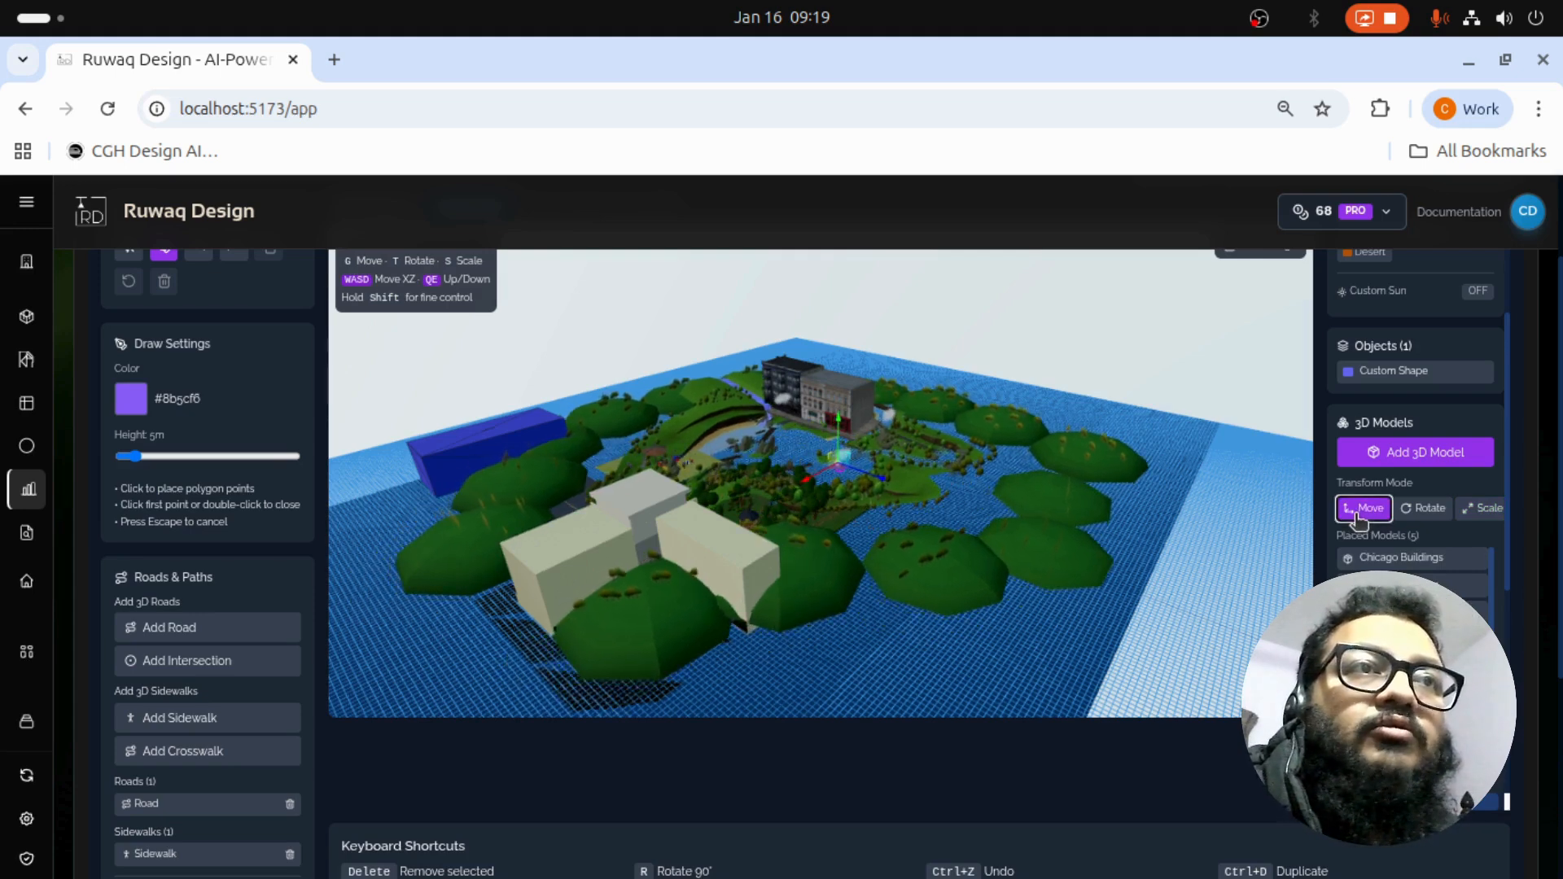
pyautogui.press('a')
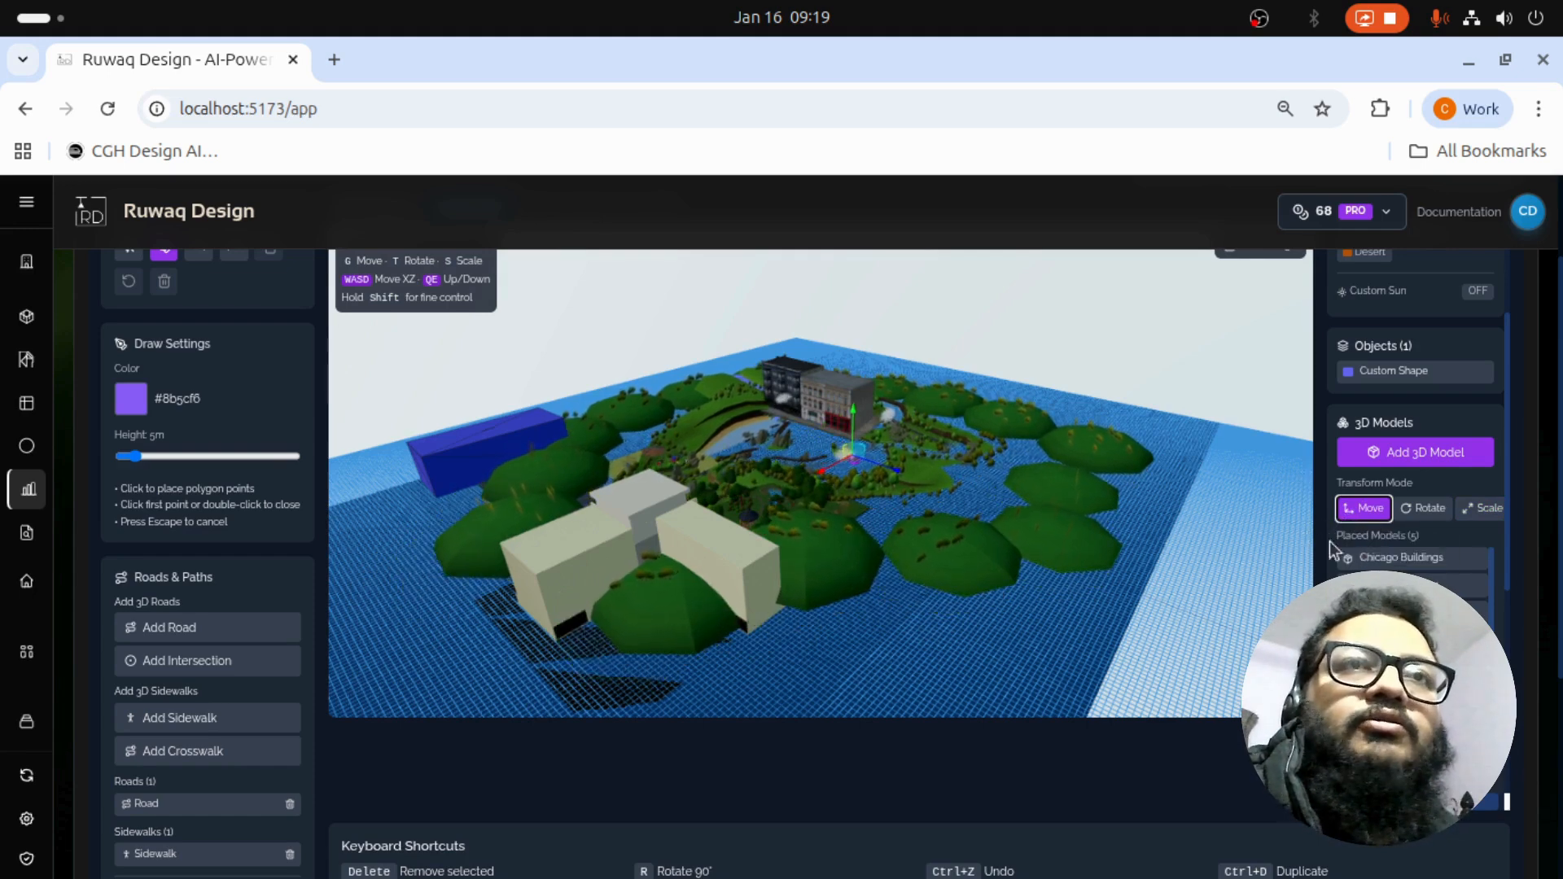
pyautogui.scroll(-5, 1398, 561)
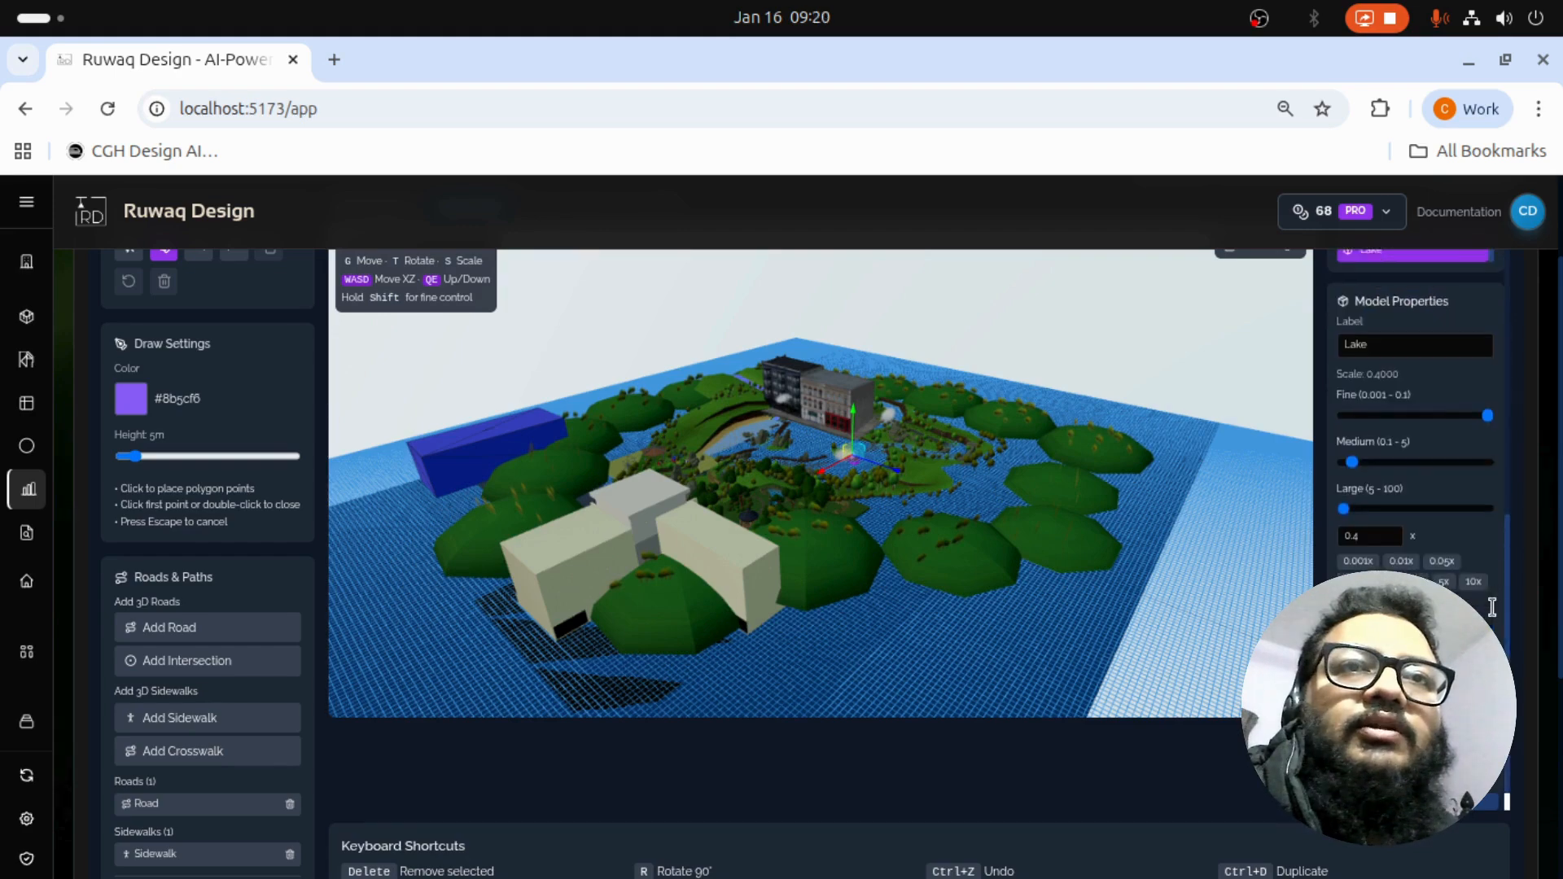
pyautogui.press('Delete')
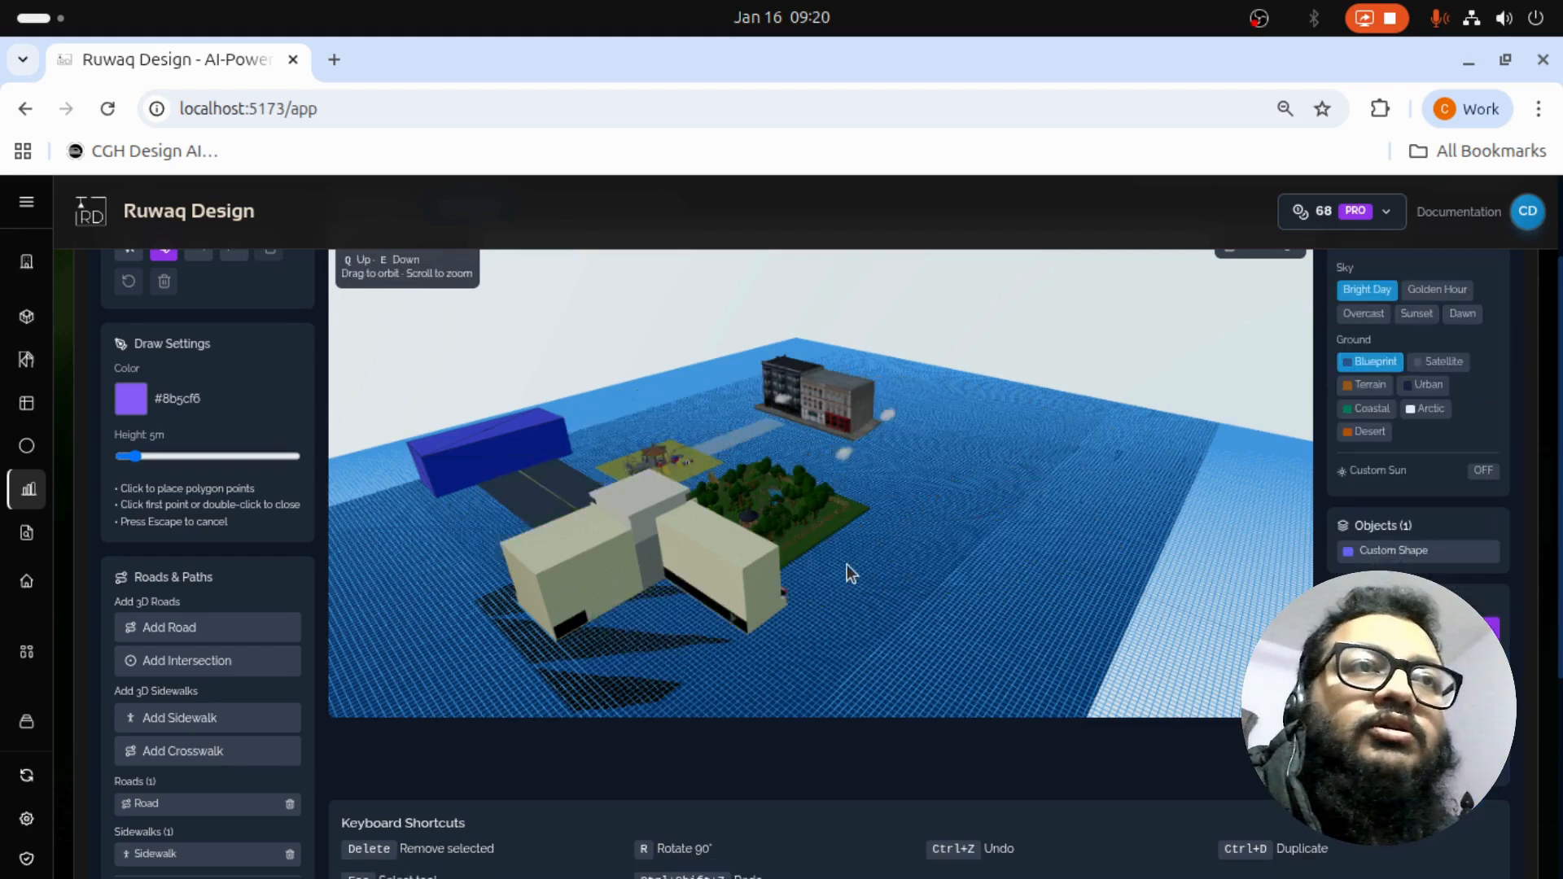
# Step: Open the simulation controls for the scene and start the traffic and pedestrian simulation
pyautogui.moveTo(876, 555); pyautogui.dragTo(783, 493)
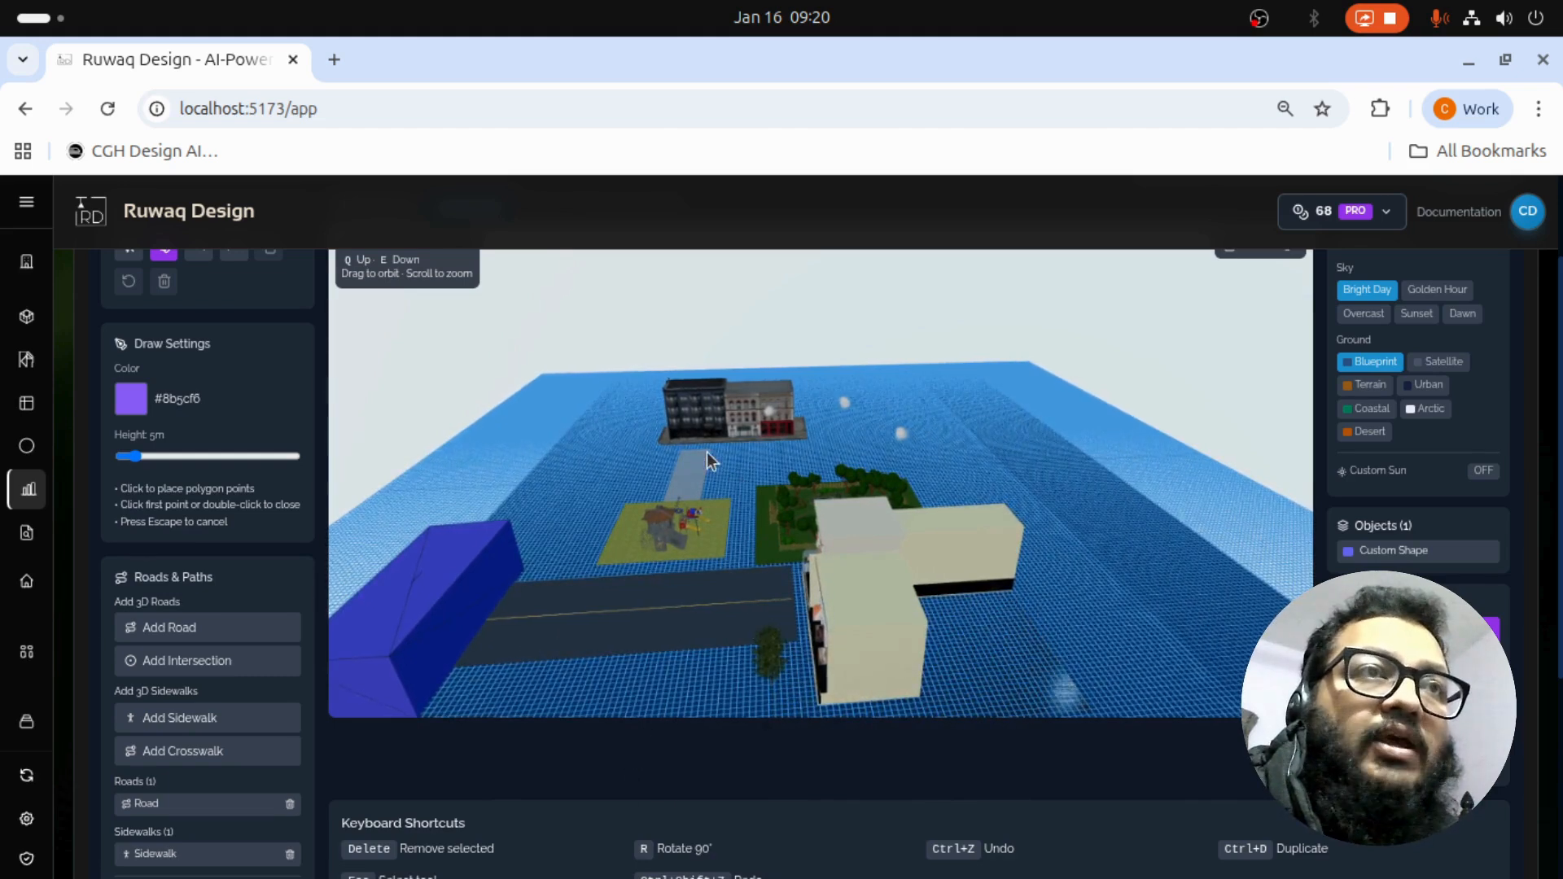
pyautogui.moveTo(736, 467); pyautogui.dragTo(819, 493)
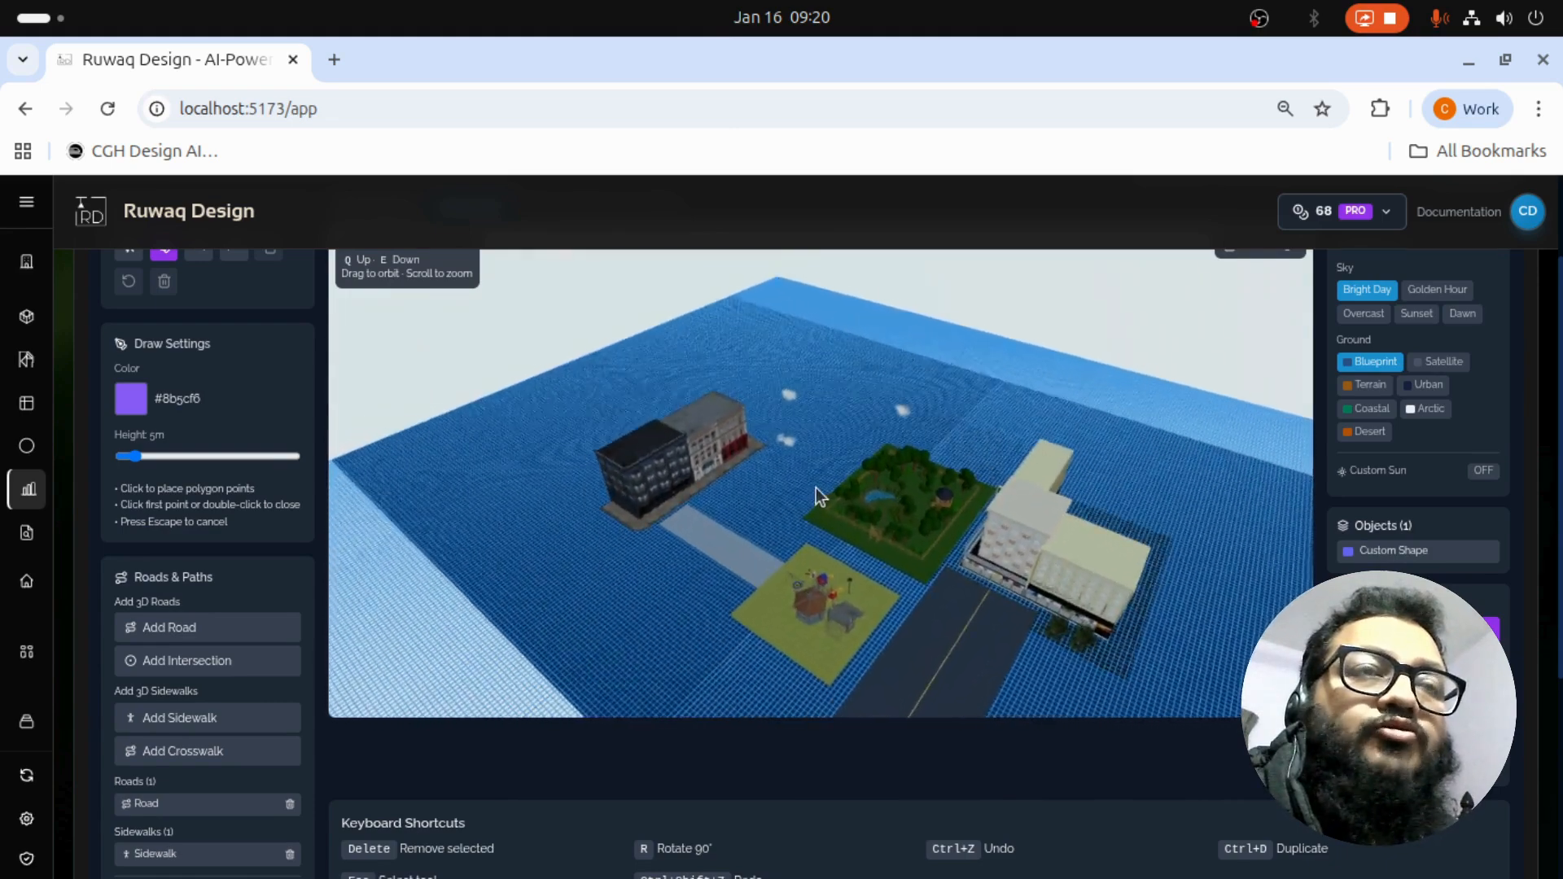
pyautogui.scroll(-4, 826, 503)
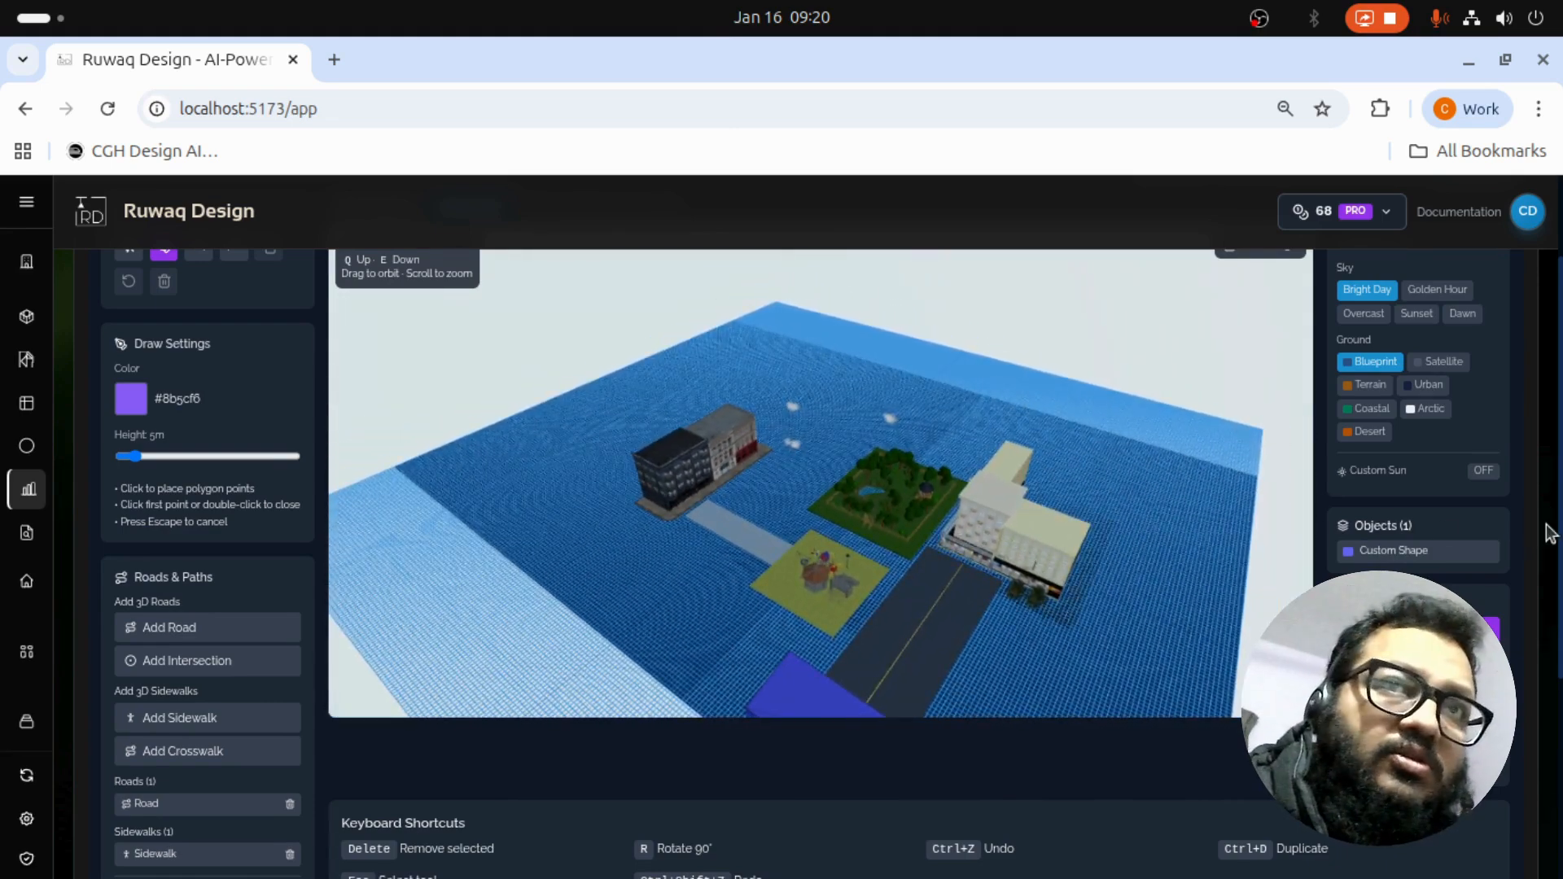
pyautogui.scroll(2, 1547, 530)
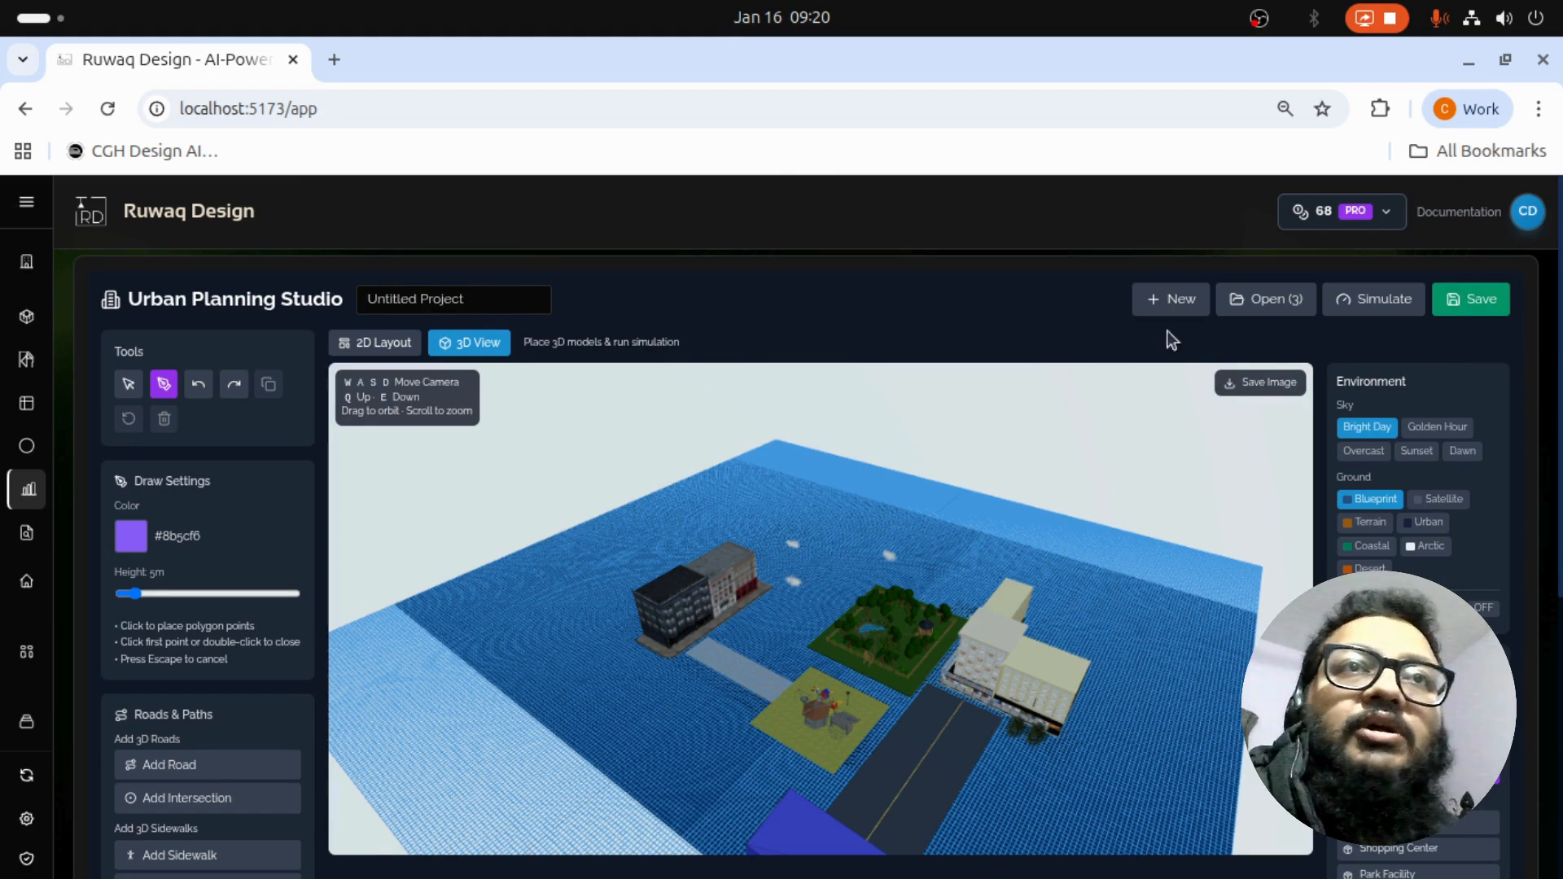
pyautogui.click(1368, 309)
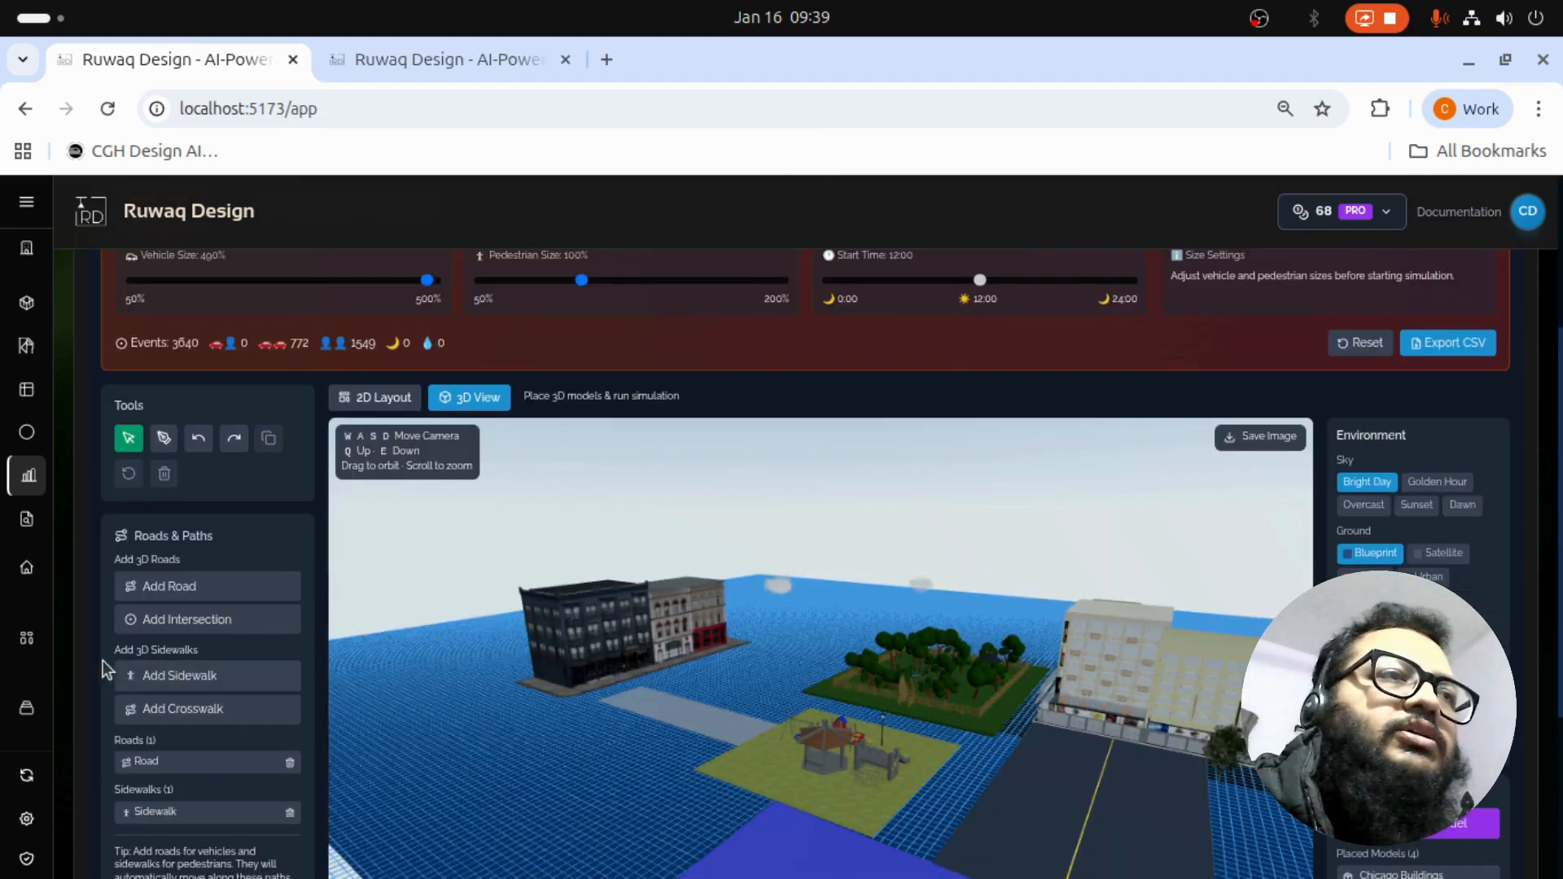
pyautogui.scroll(2, 96, 662)
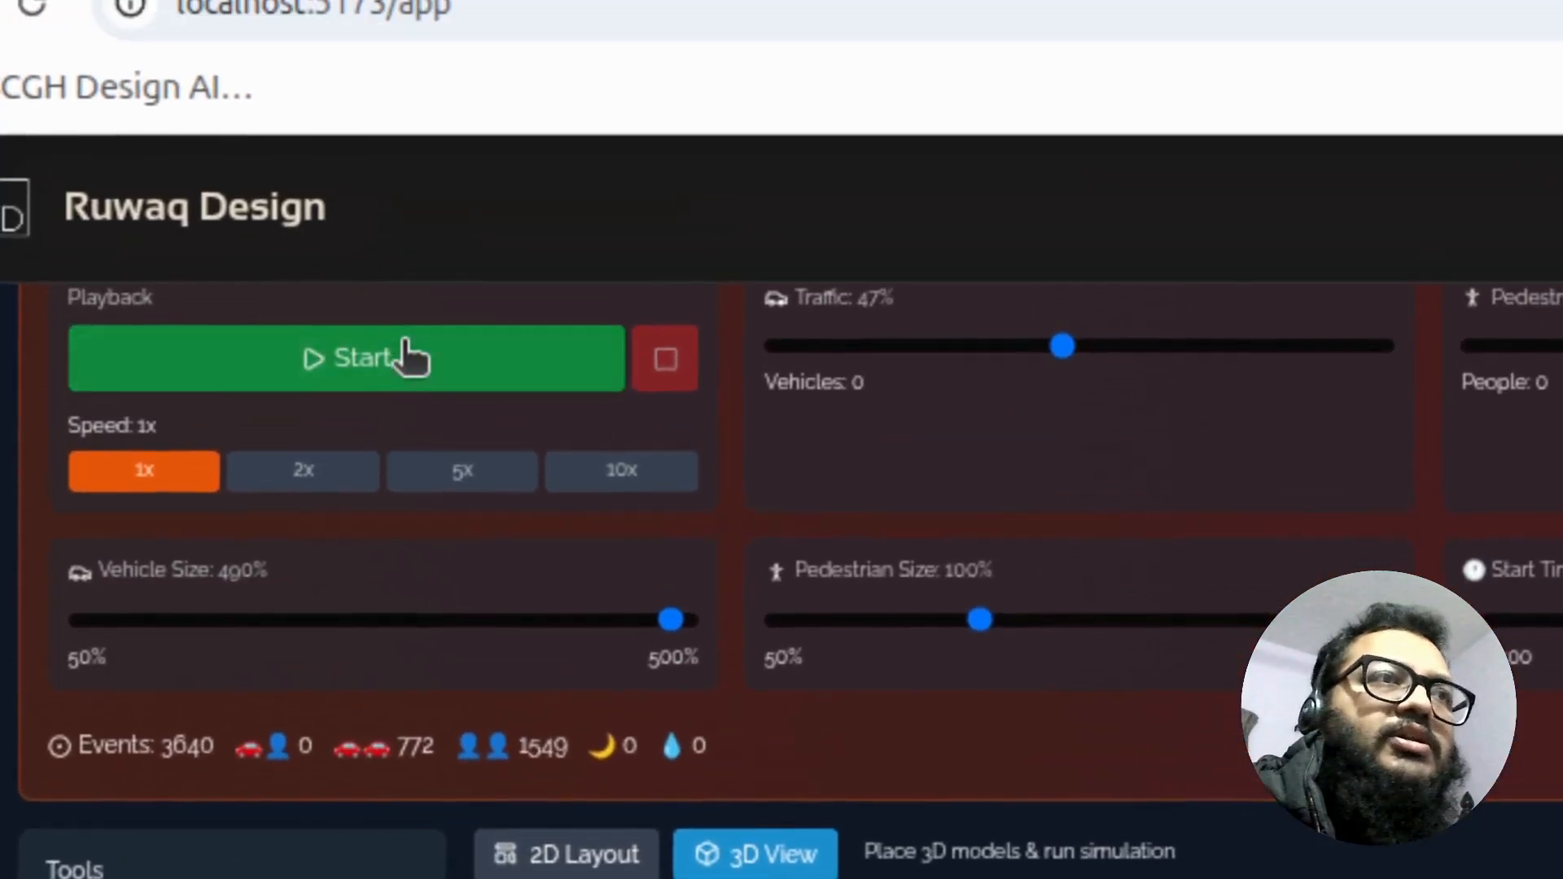
pyautogui.click(414, 345)
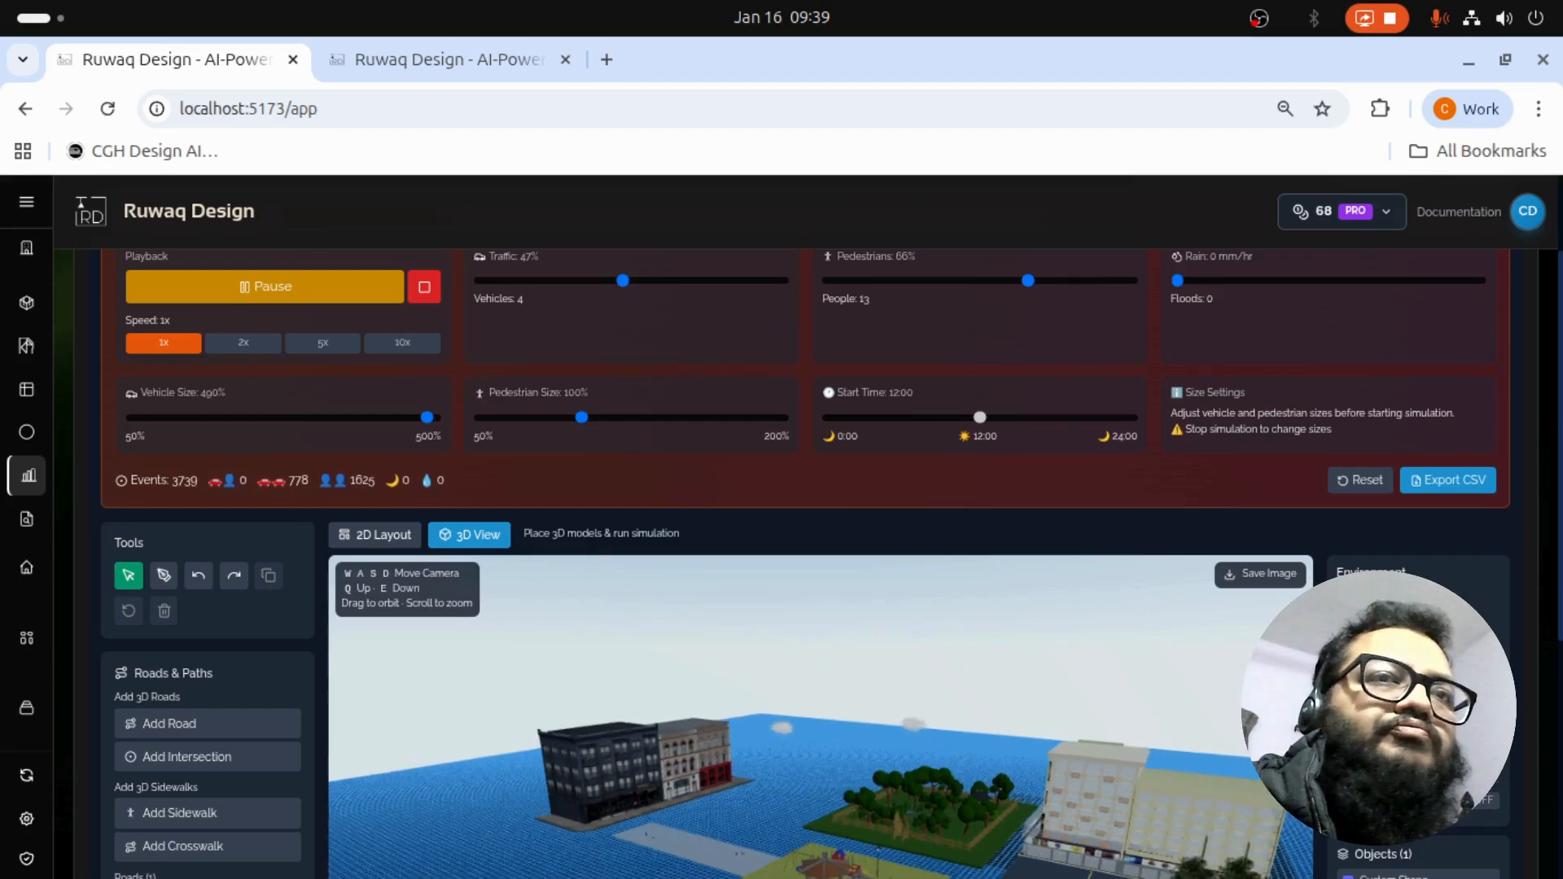
# Step: Examine the running simulation up close, following the vehicles on the road and the pedestrians on the sidewalk
pyautogui.scroll(-3, 485, 867)
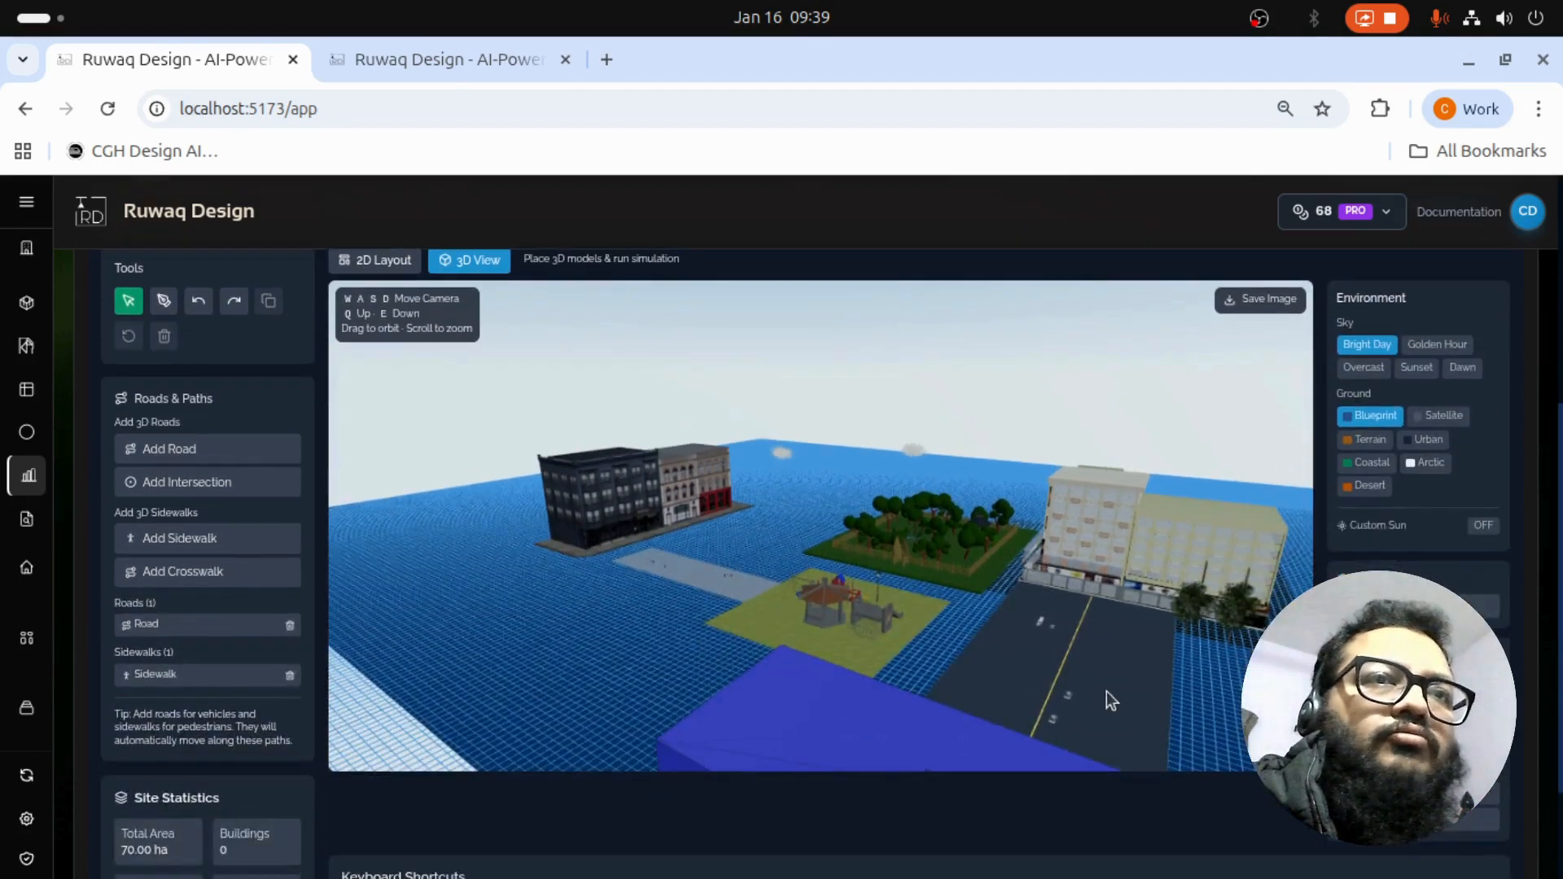
pyautogui.scroll(3, 1106, 691)
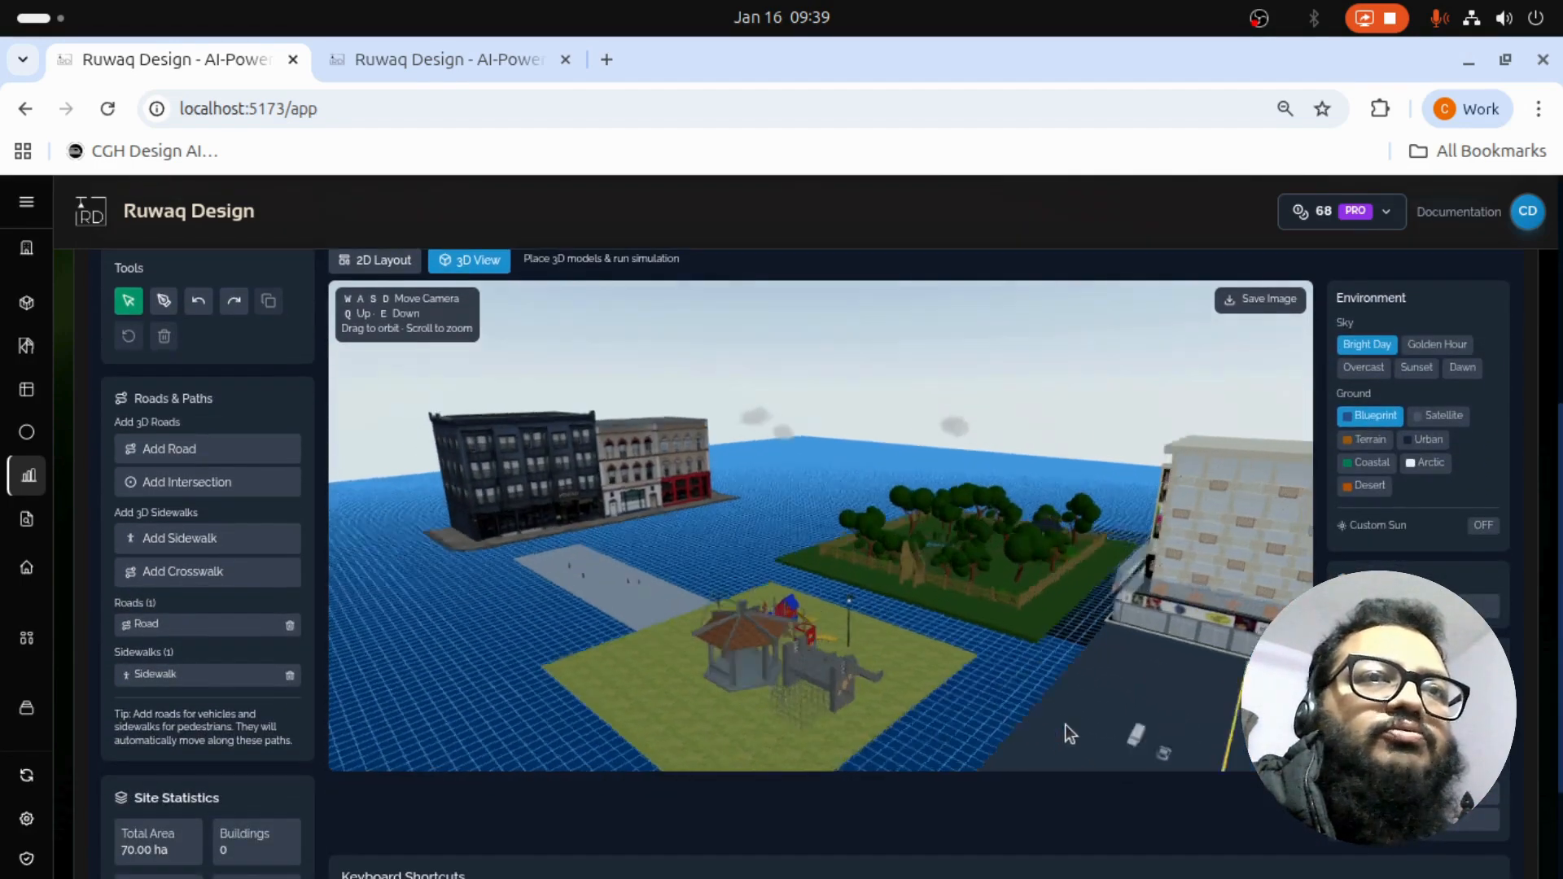
pyautogui.moveTo(1065, 724)
pyautogui.mouseDown()
pyautogui.moveTo(1034, 715)
pyautogui.moveTo(1050, 713)
pyautogui.mouseUp()
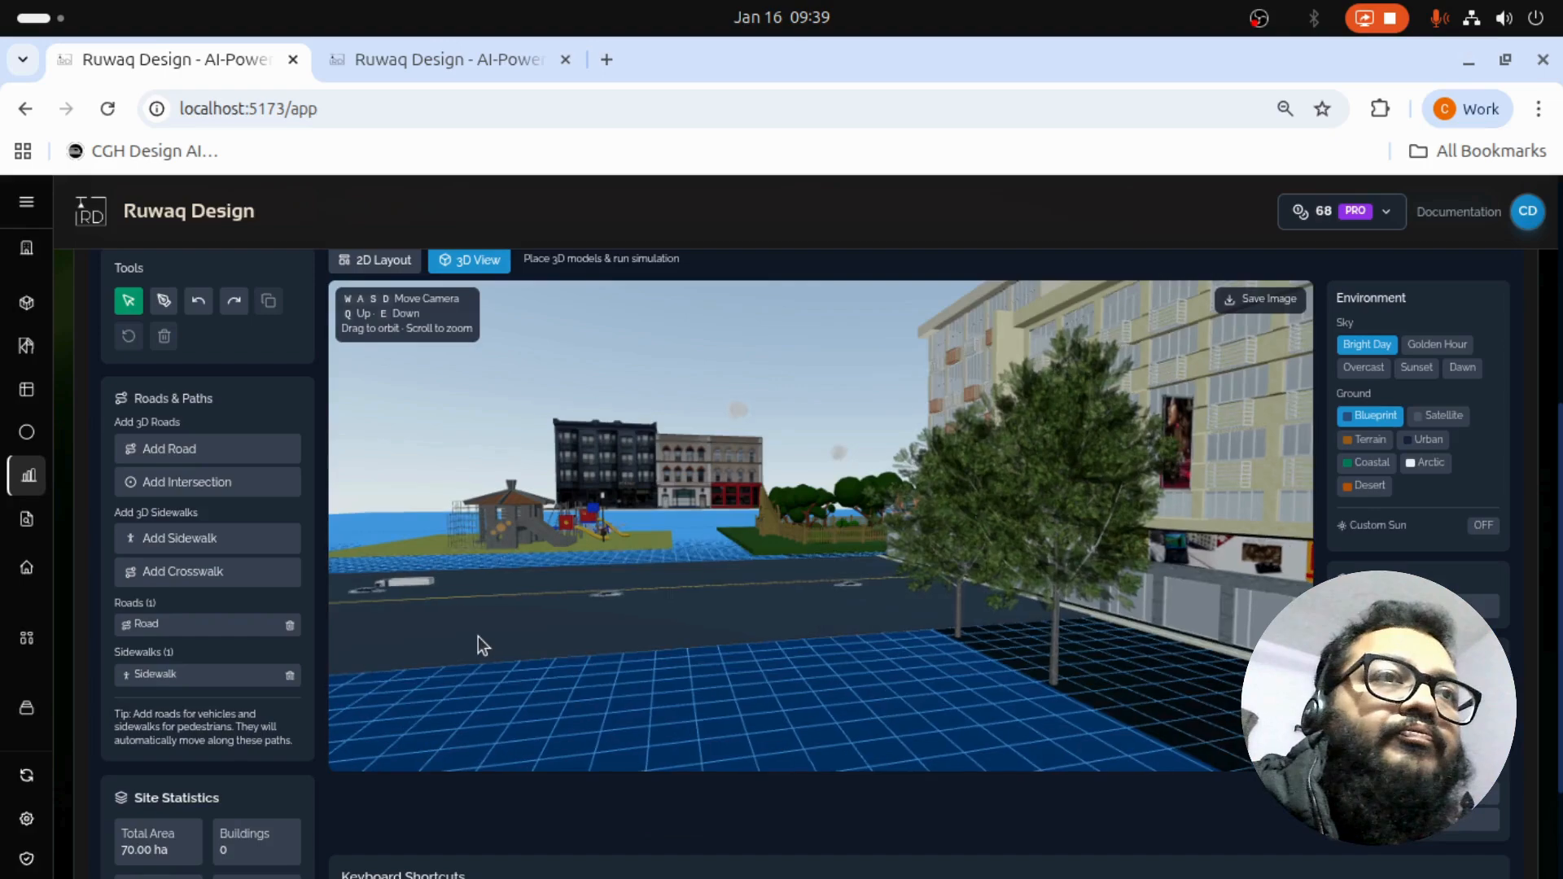
pyautogui.scroll(5, 495, 648)
pyautogui.scroll(-1, 511, 668)
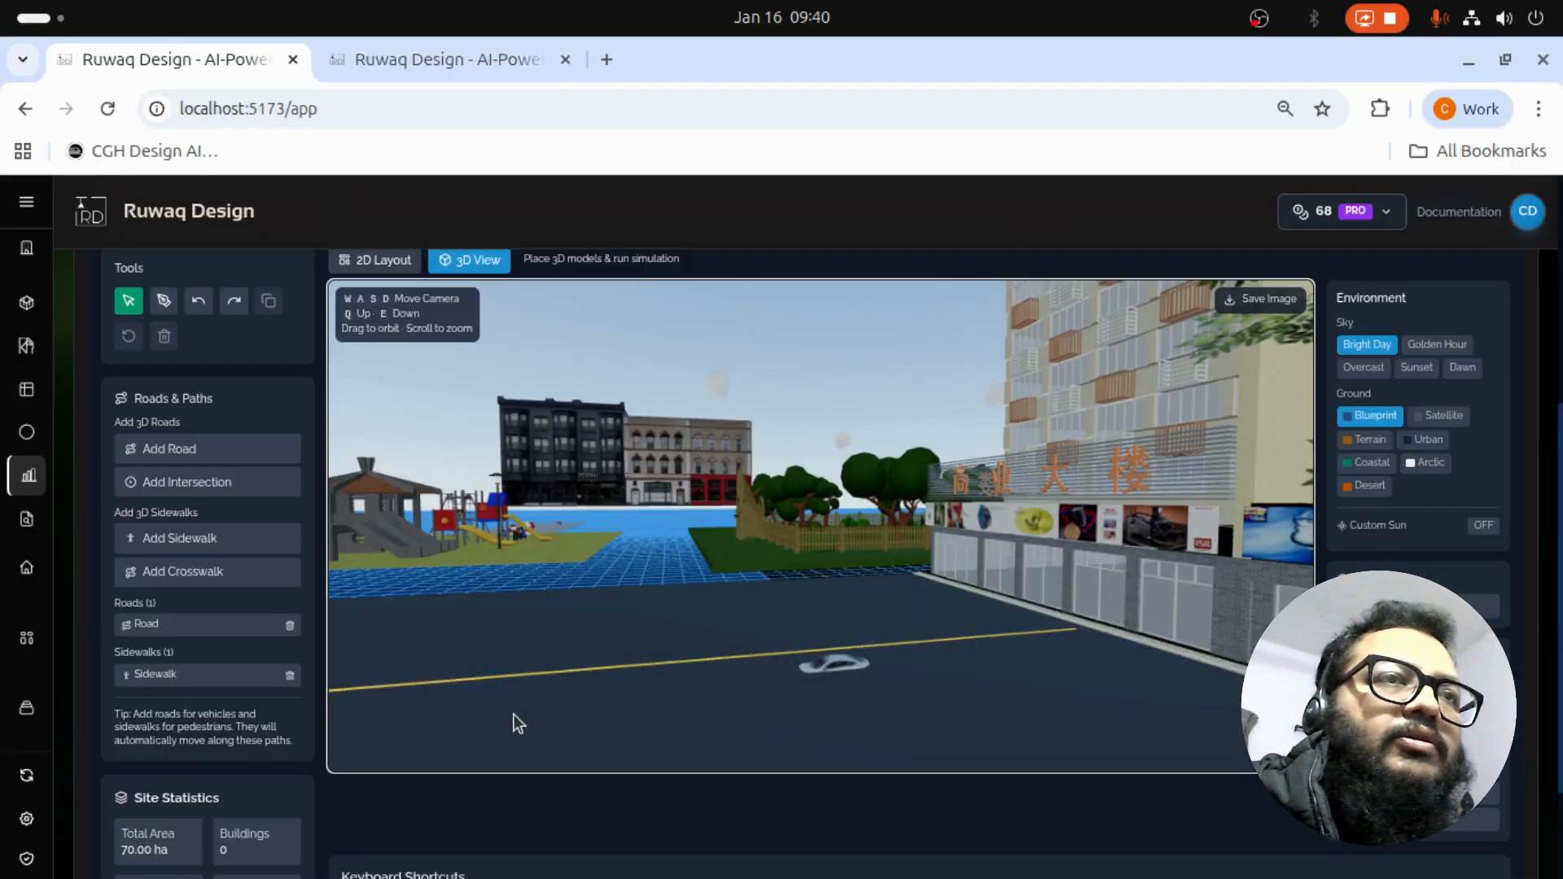
pyautogui.moveTo(582, 620); pyautogui.dragTo(742, 636)
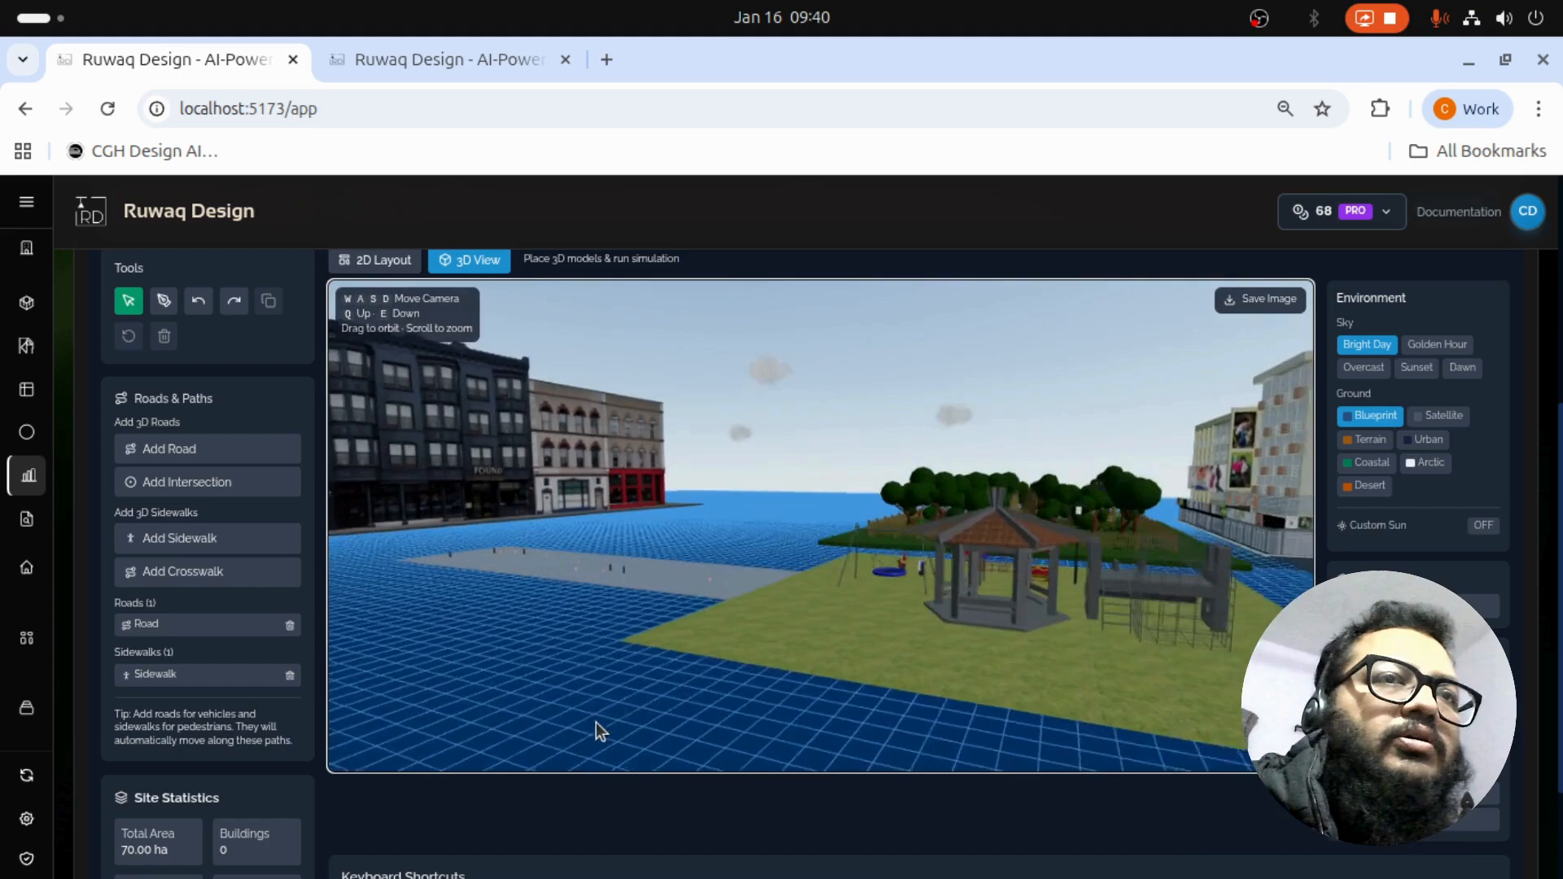
# Step: Examine the running simulation from a distance and up close around the pedestrians between the Chicago buildings and the park
pyautogui.scroll(-6, 596, 721)
pyautogui.scroll(-5, 1107, 663)
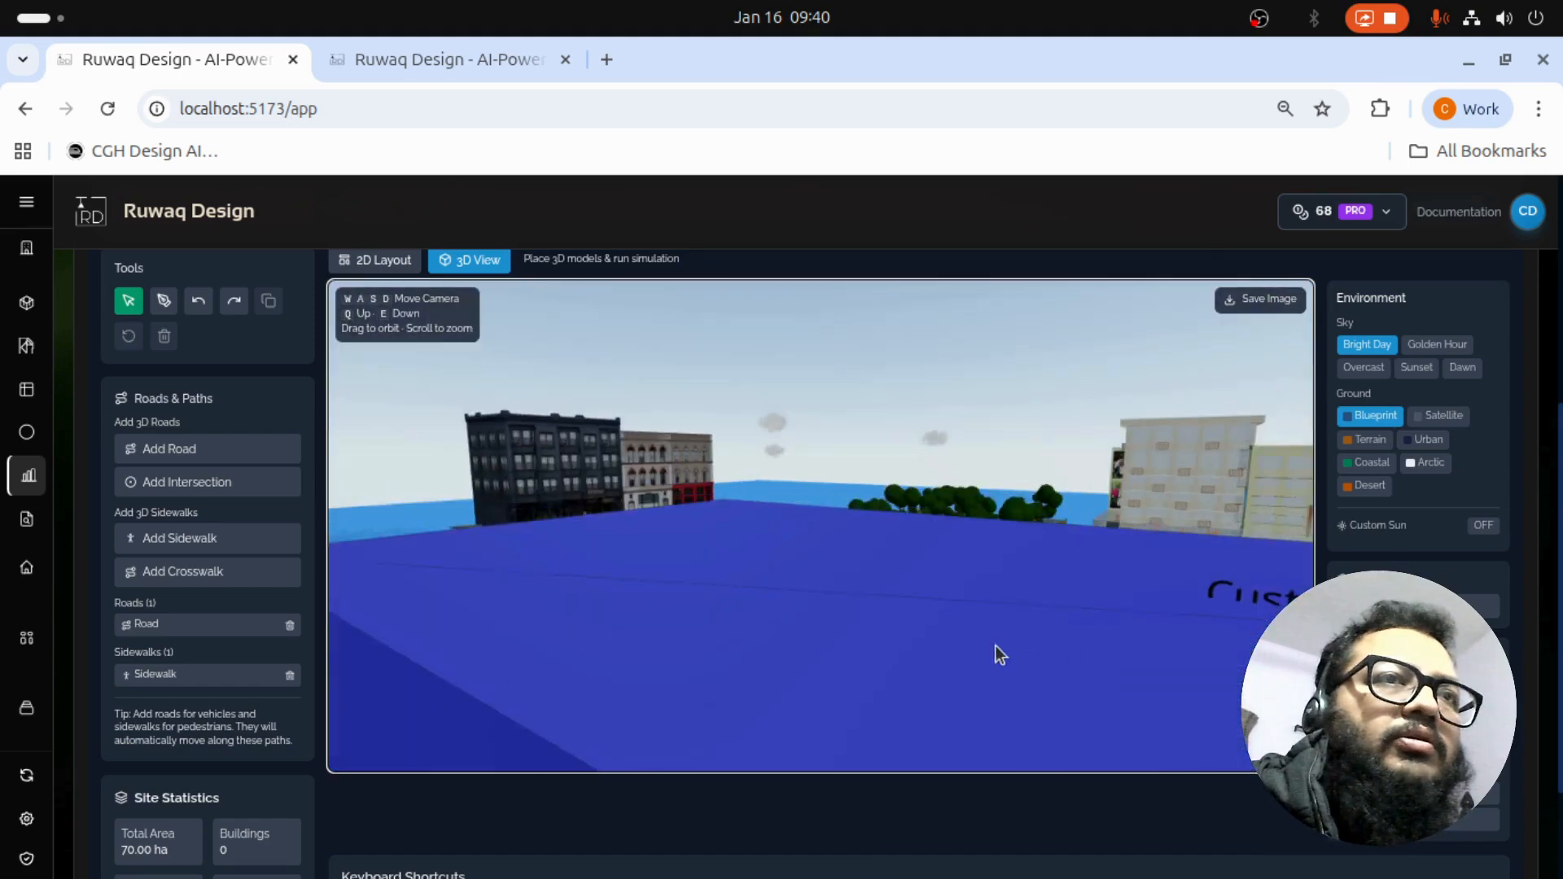
pyautogui.scroll(-4, 990, 646)
pyautogui.scroll(1, 860, 640)
pyautogui.moveTo(592, 604); pyautogui.dragTo(642, 624)
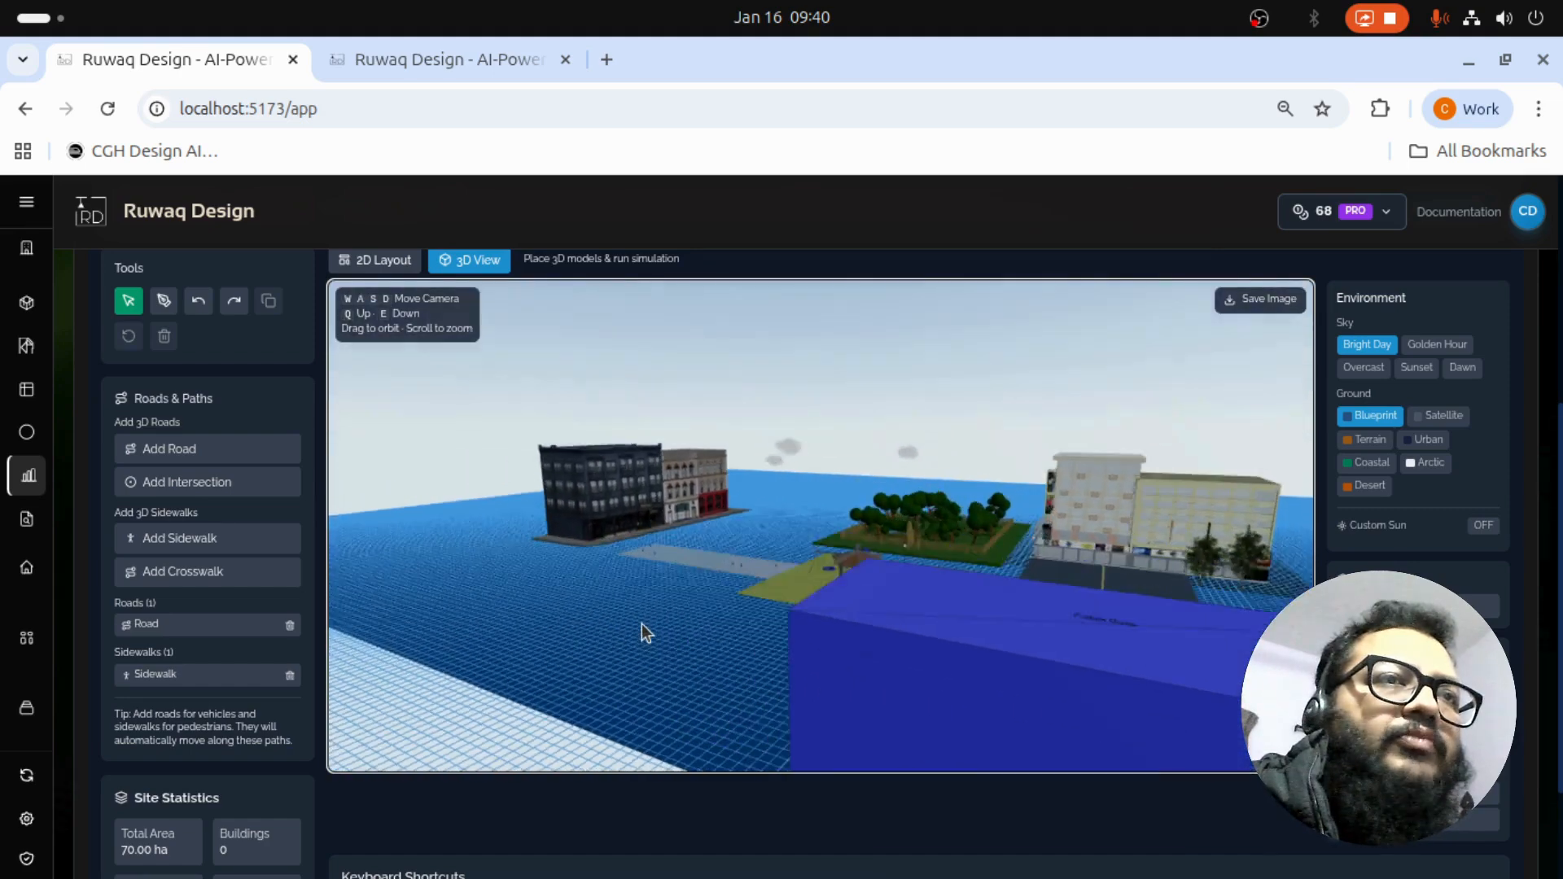
pyautogui.scroll(8, 646, 626)
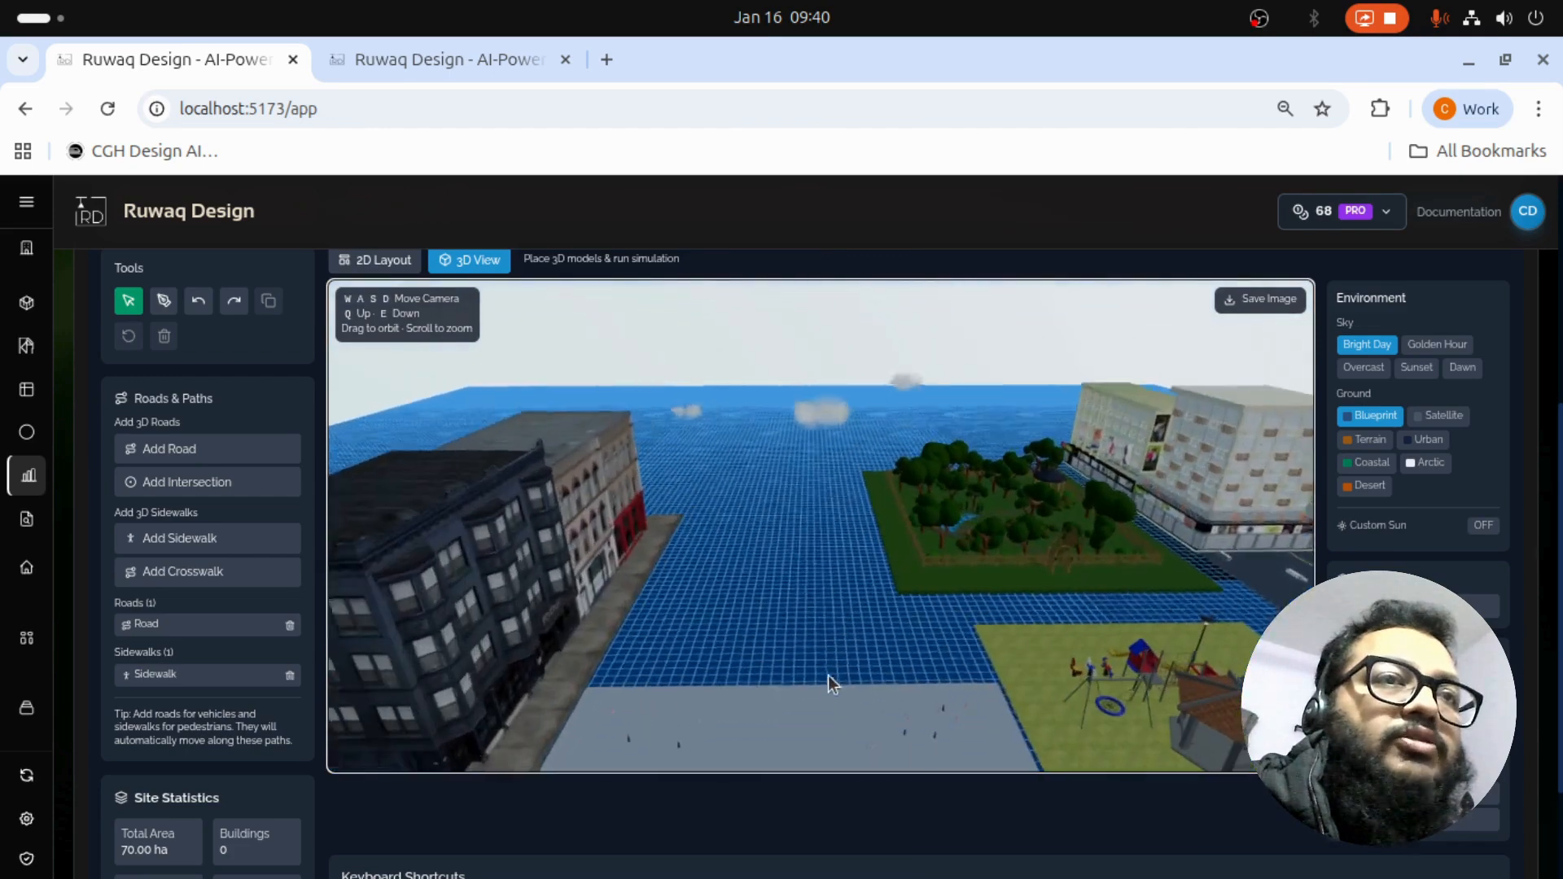
pyautogui.moveTo(828, 676); pyautogui.dragTo(804, 643)
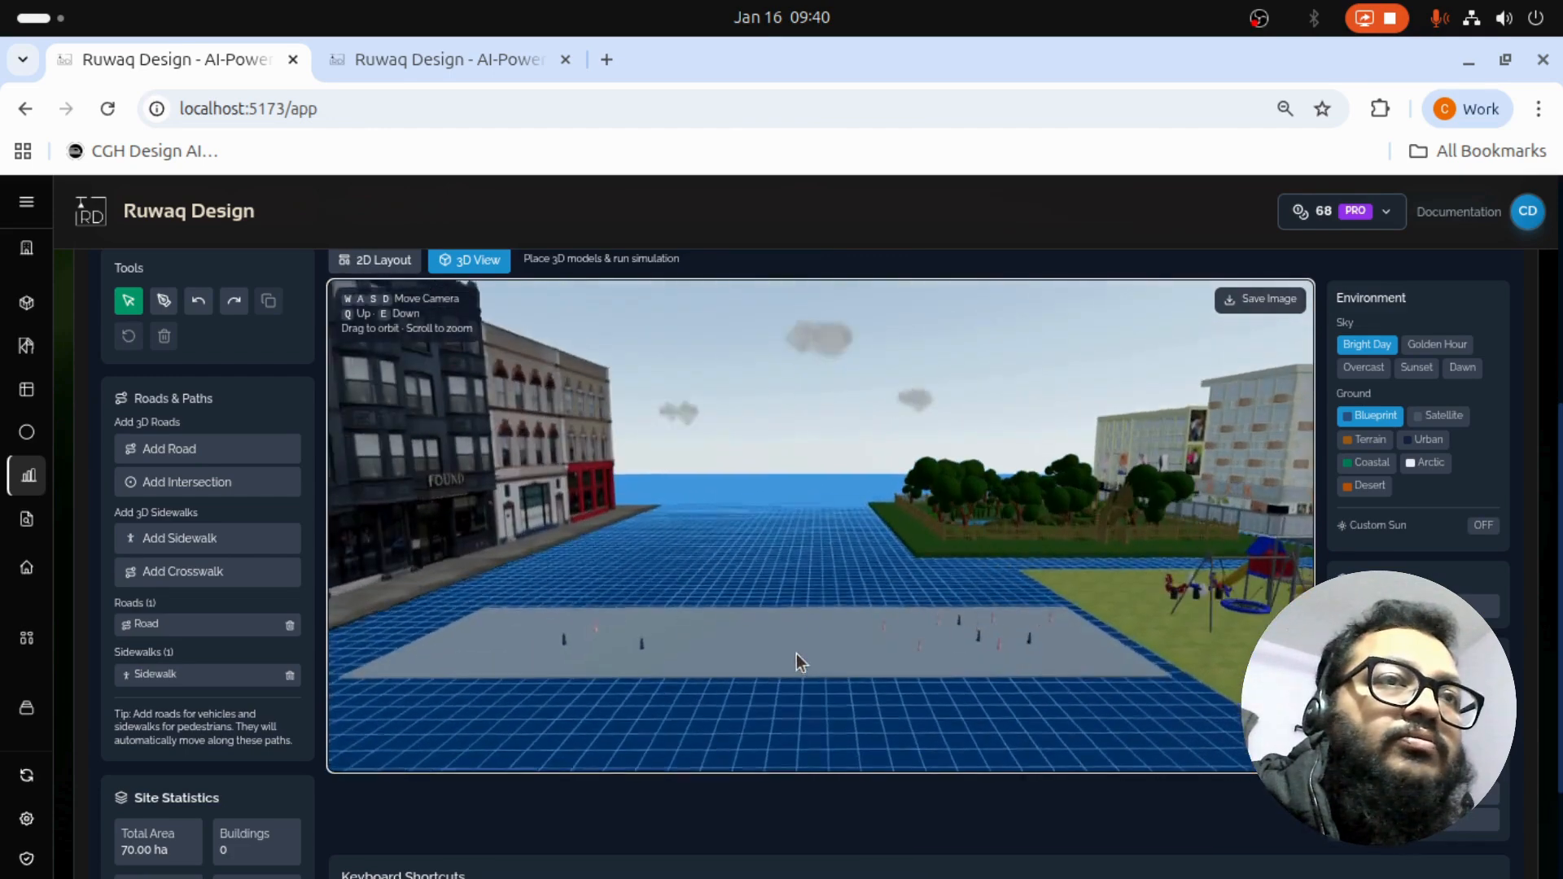
pyautogui.scroll(2, 796, 654)
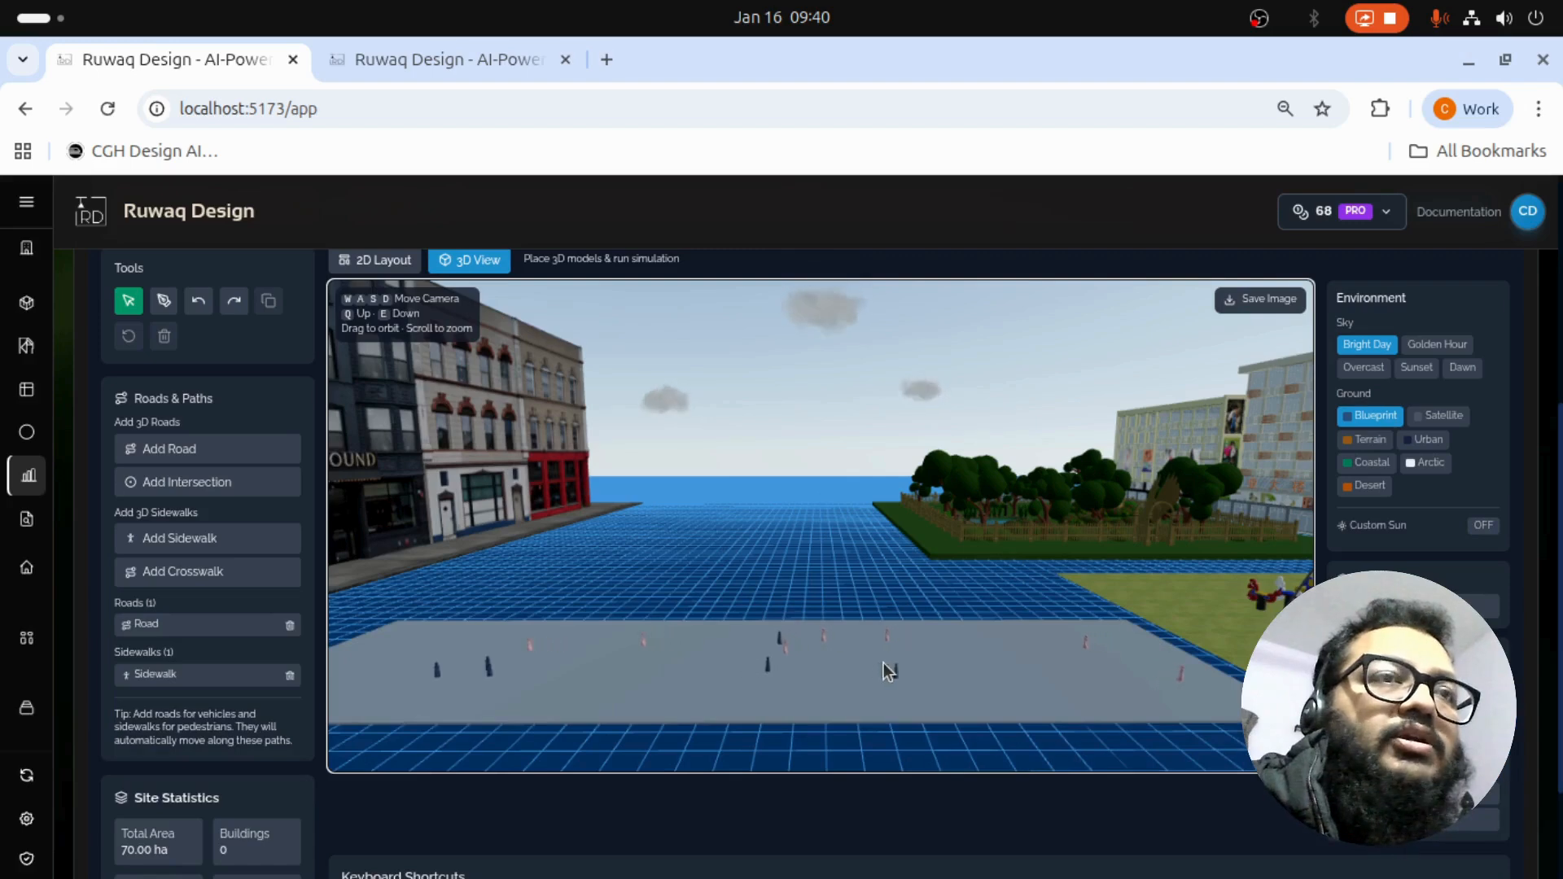
# Step: Set the rain intensity of the running simulation to 26 mm/hr
pyautogui.scroll(5, 1542, 537)
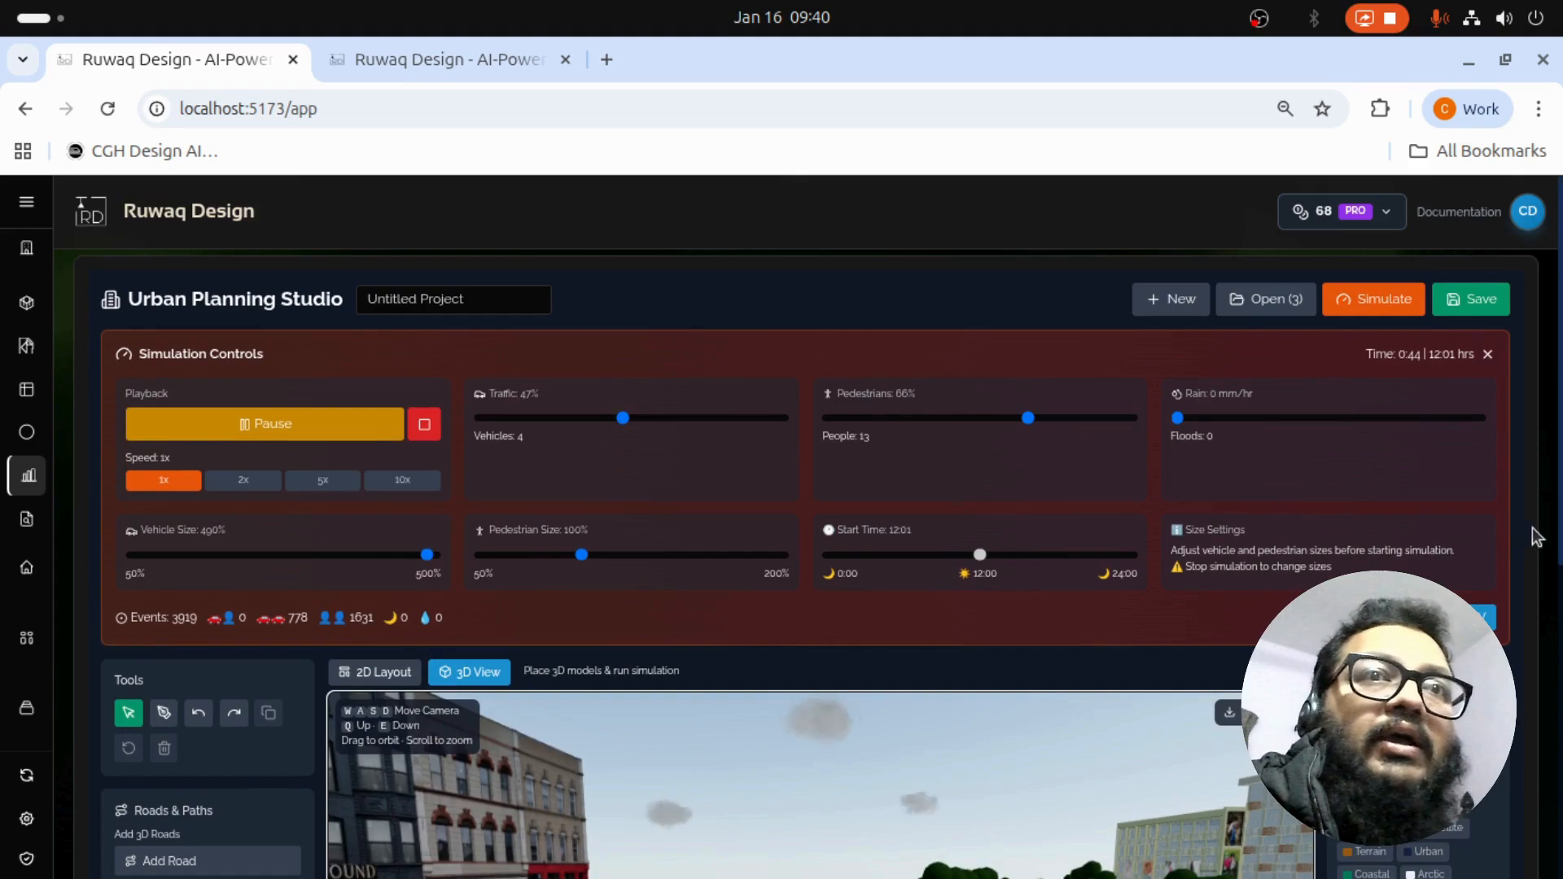
pyautogui.scroll(-5, 1551, 535)
pyautogui.scroll(2, 1555, 534)
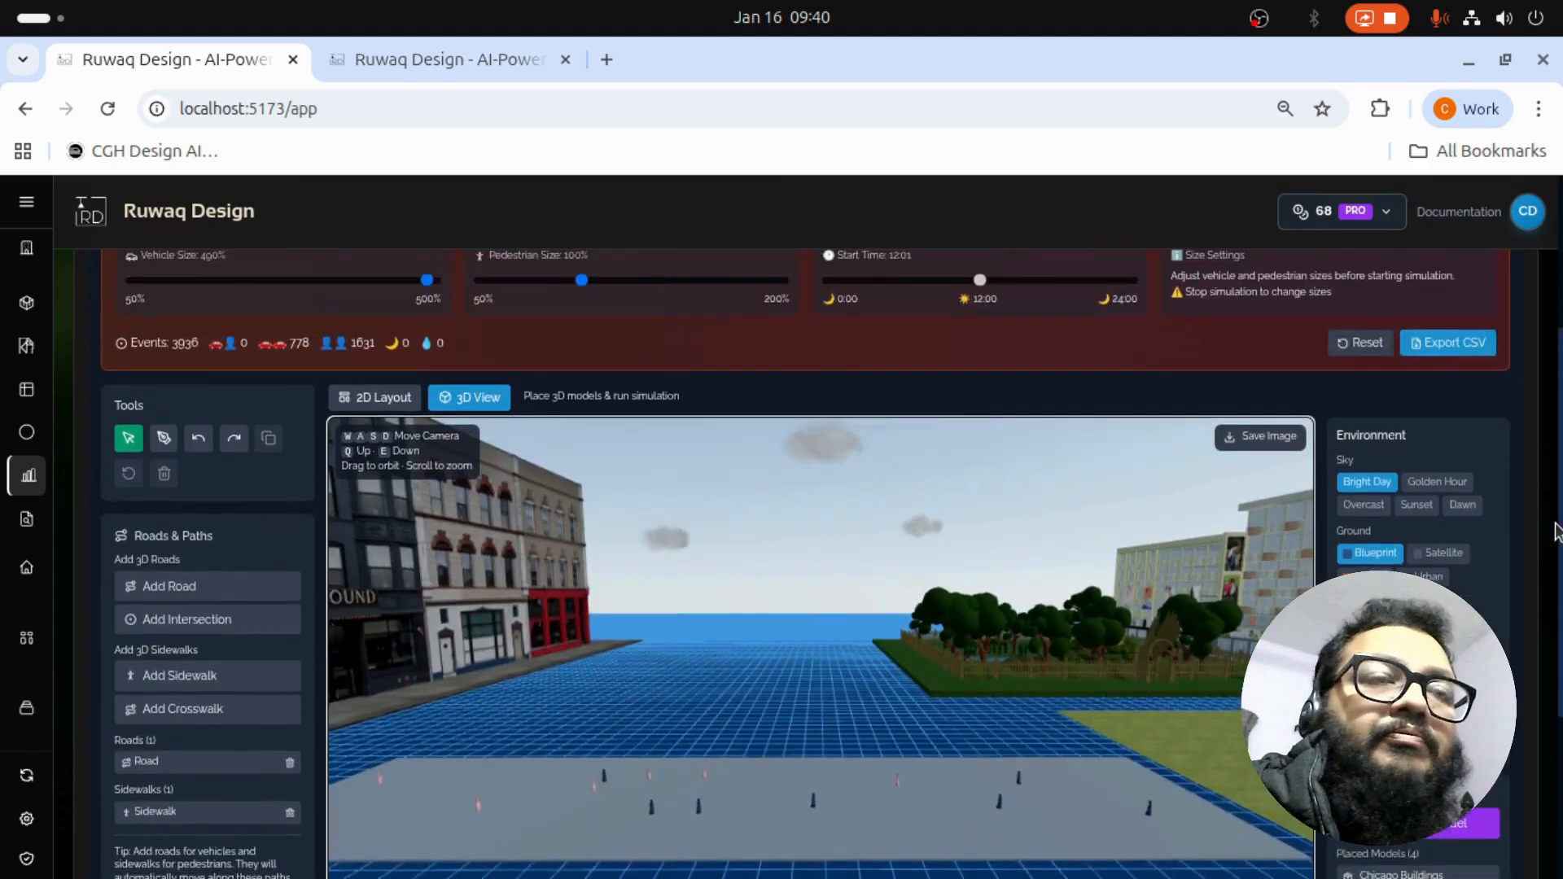
pyautogui.scroll(-2, 1555, 533)
pyautogui.scroll(5, 1554, 533)
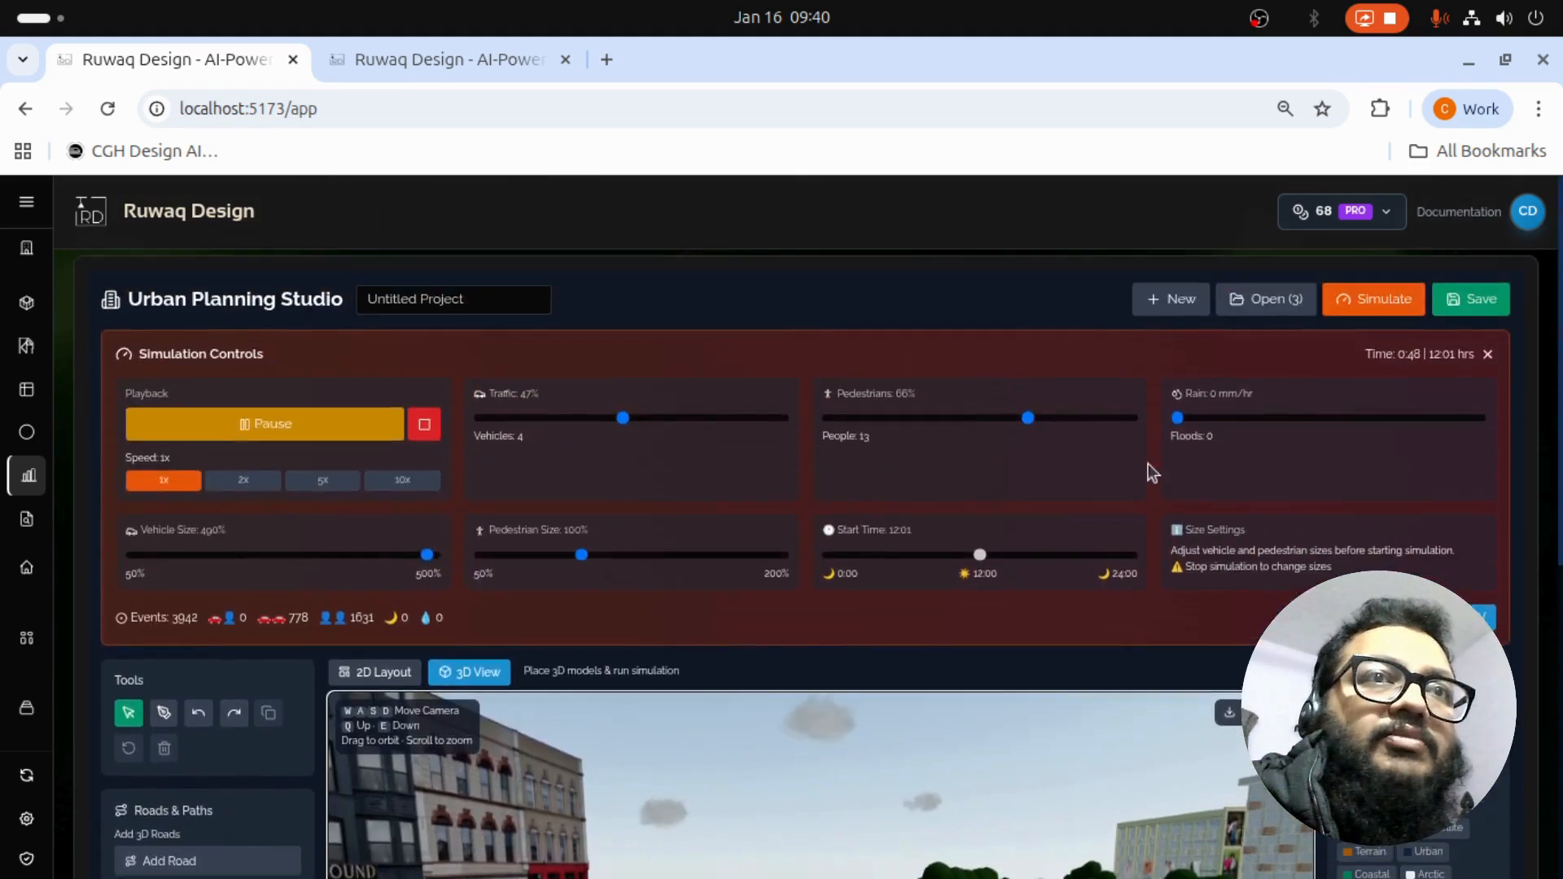
pyautogui.moveTo(1181, 424); pyautogui.dragTo(1259, 424)
# Step: Examine the rain falling over the sidewalk, playground and road traffic in the 3D scene
pyautogui.scroll(-3, 1553, 498)
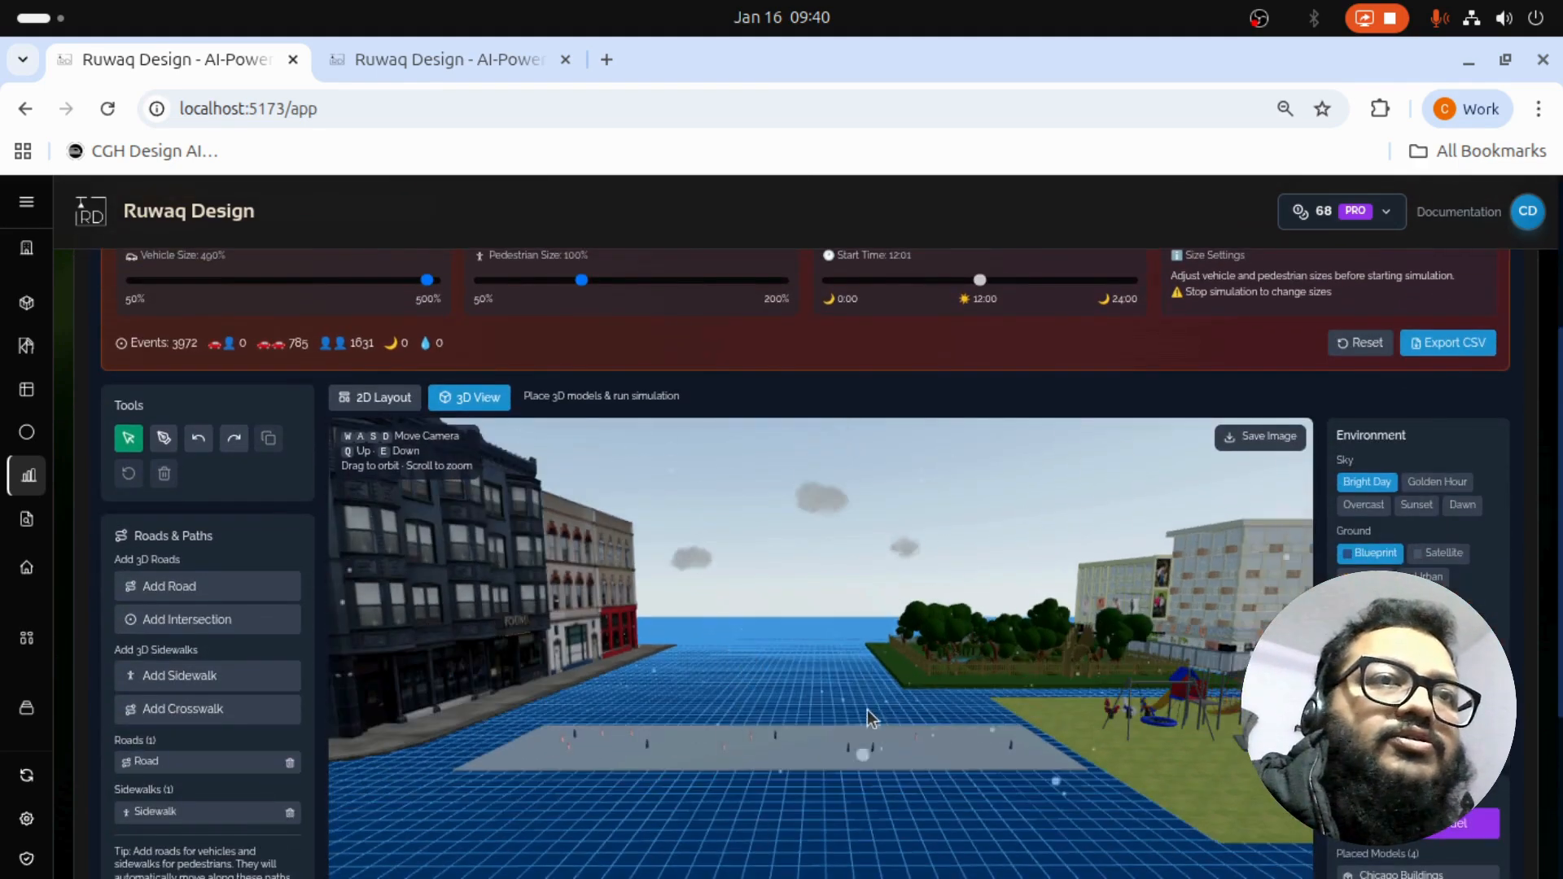
pyautogui.moveTo(835, 706); pyautogui.dragTo(689, 780)
pyautogui.scroll(-3, 696, 715)
pyautogui.scroll(-4, 696, 713)
pyautogui.scroll(1, 696, 710)
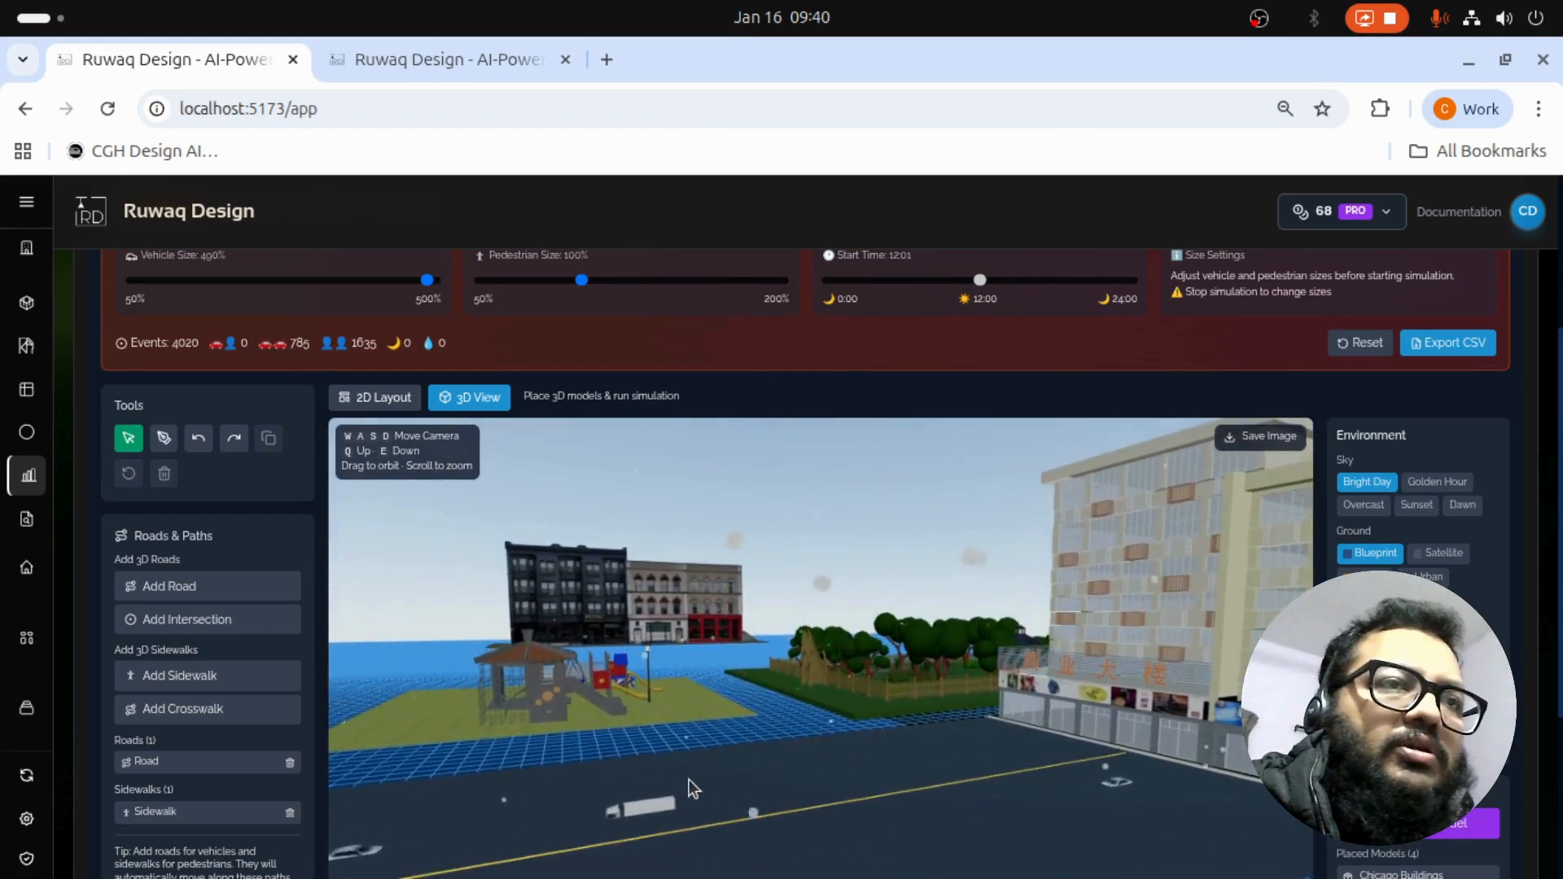
pyautogui.scroll(-2, 690, 779)
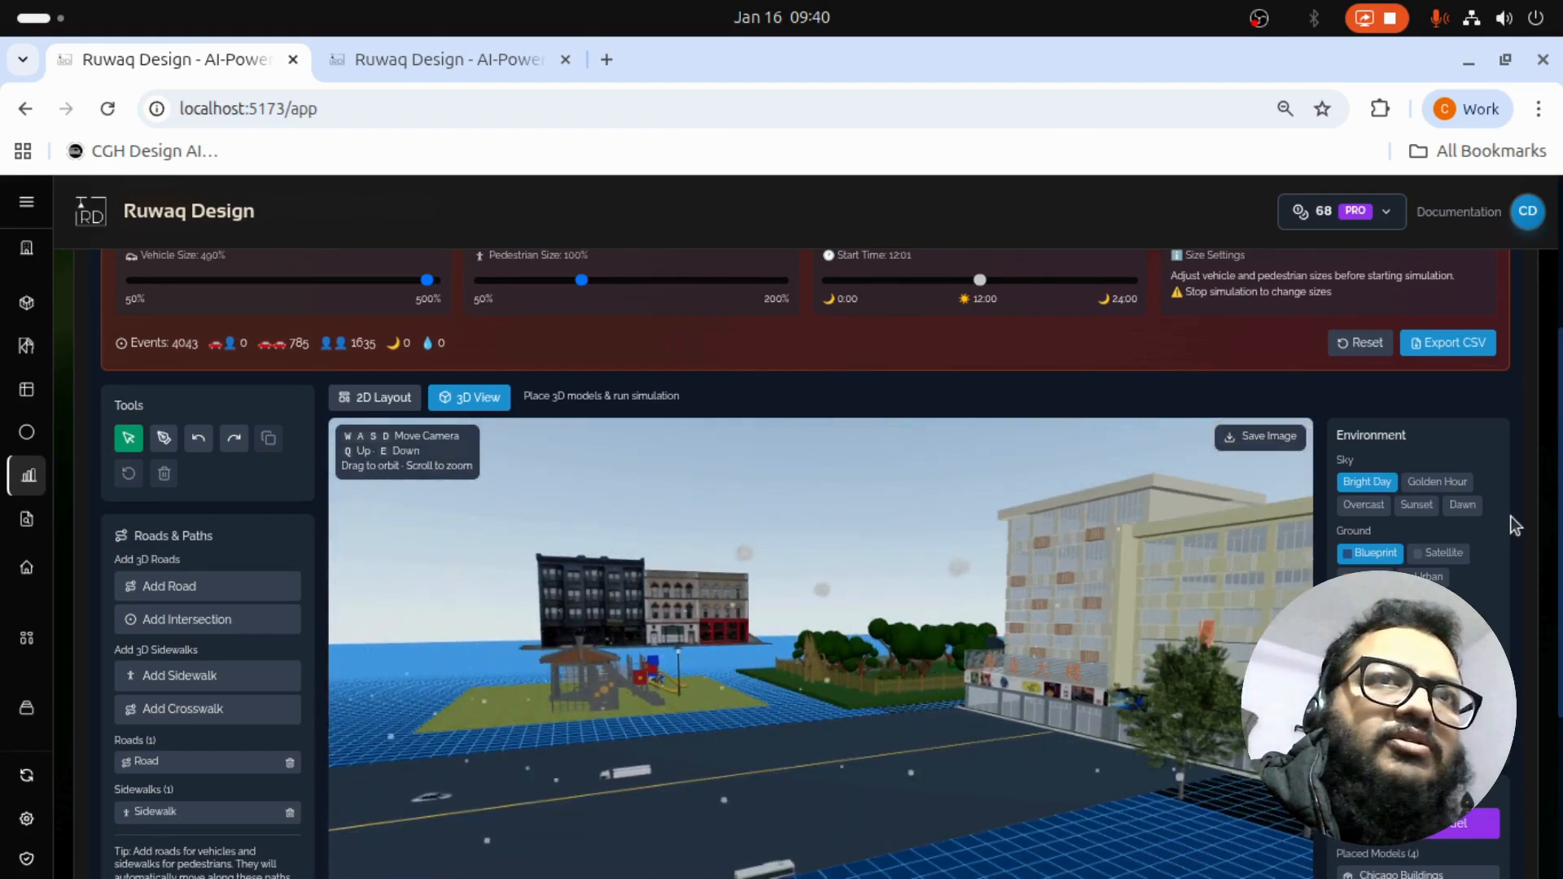
# Step: Stop the simulation and set the rain intensity back to 0 mm/hr
pyautogui.scroll(3, 1548, 525)
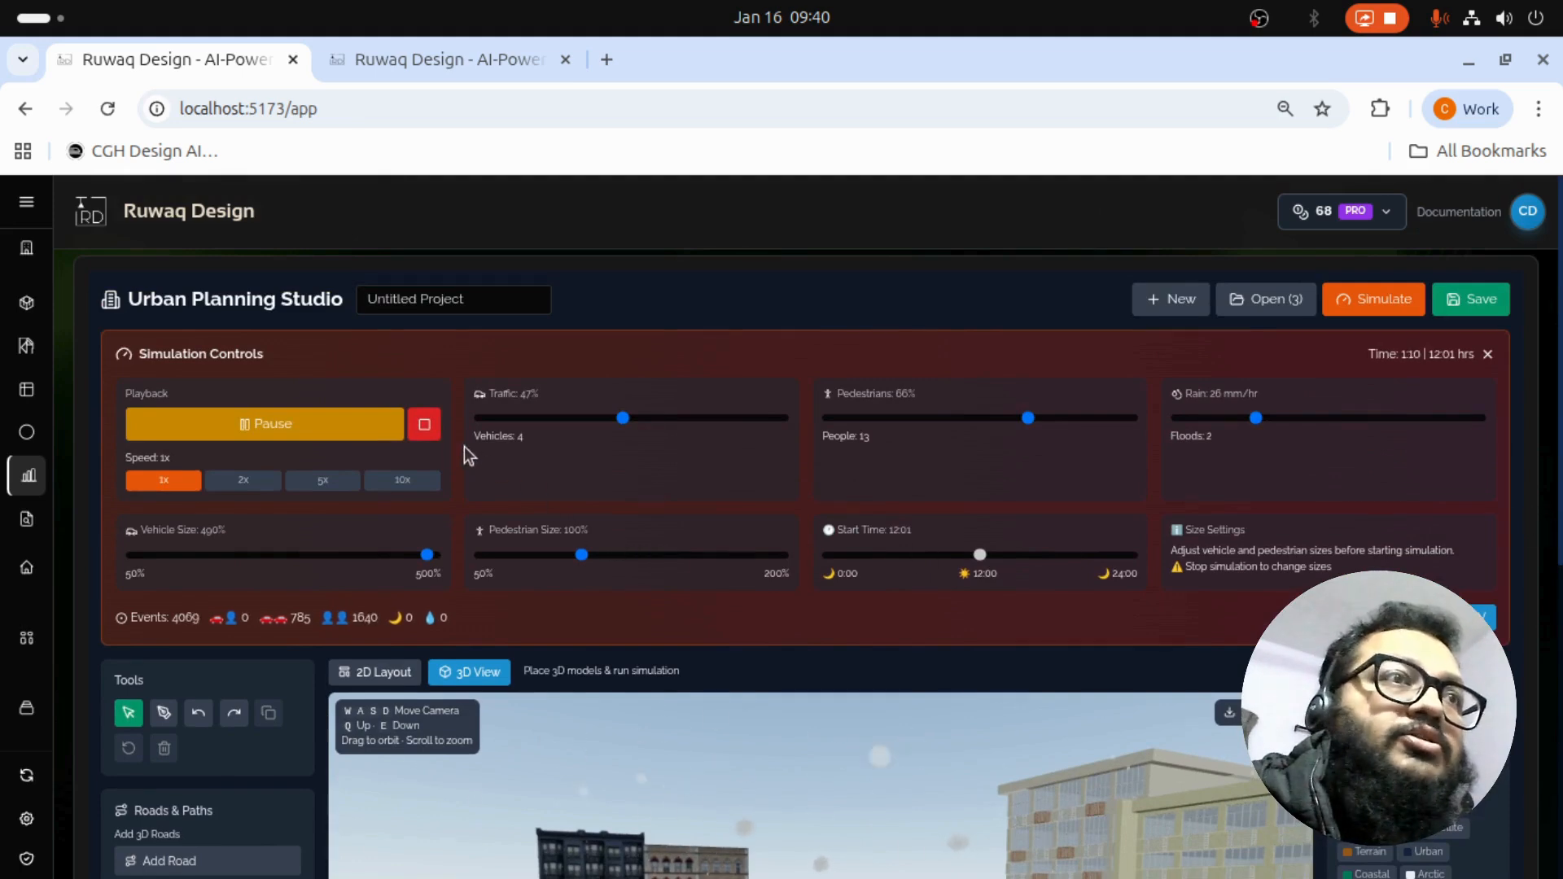
pyautogui.click(434, 428)
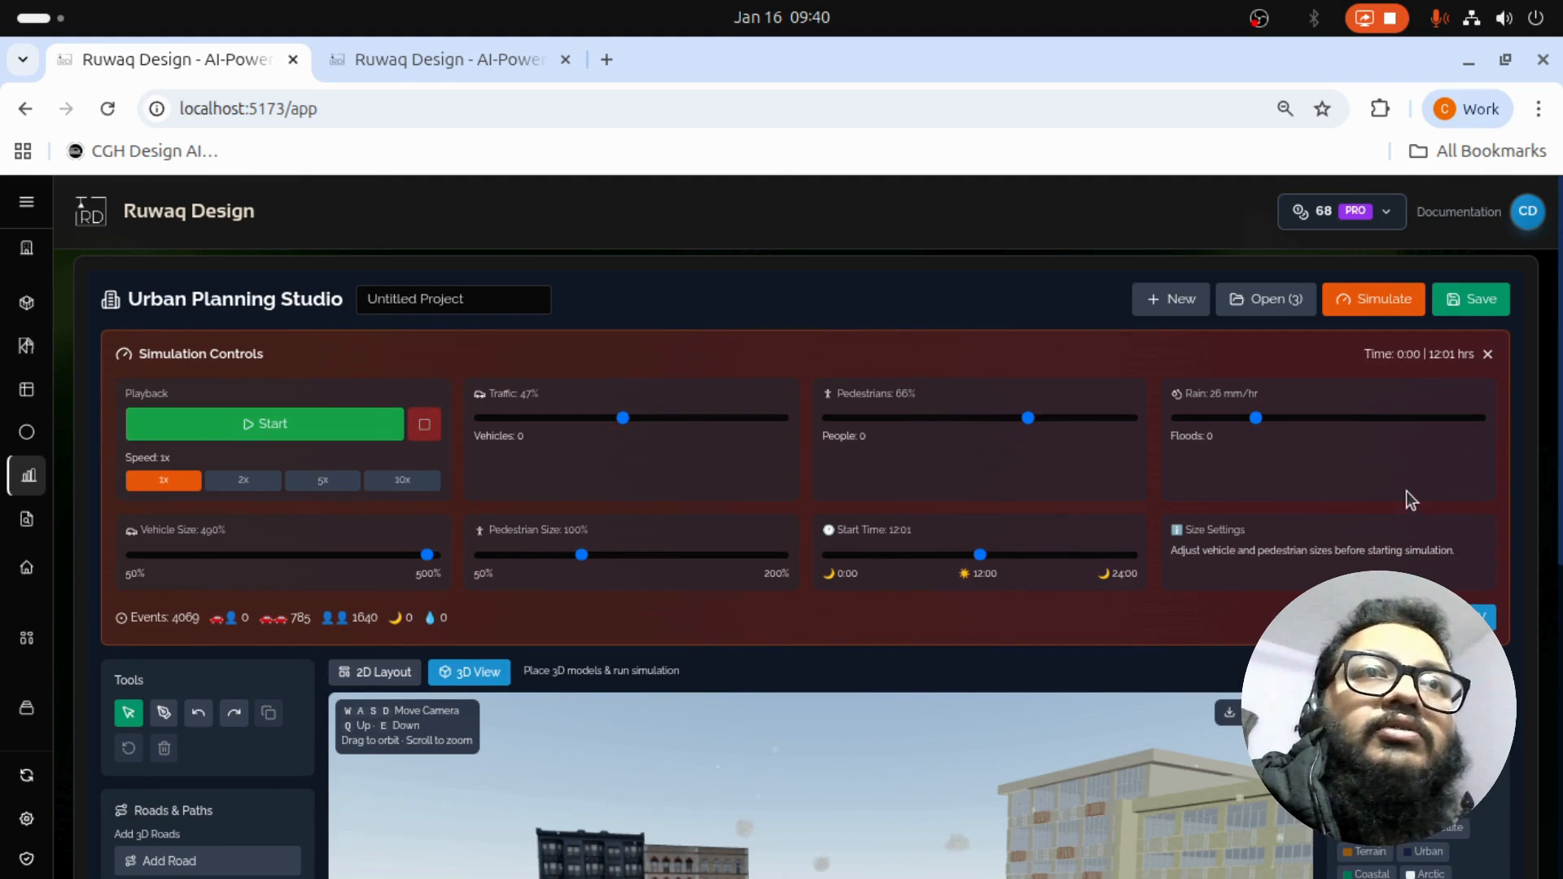
pyautogui.click(1229, 422)
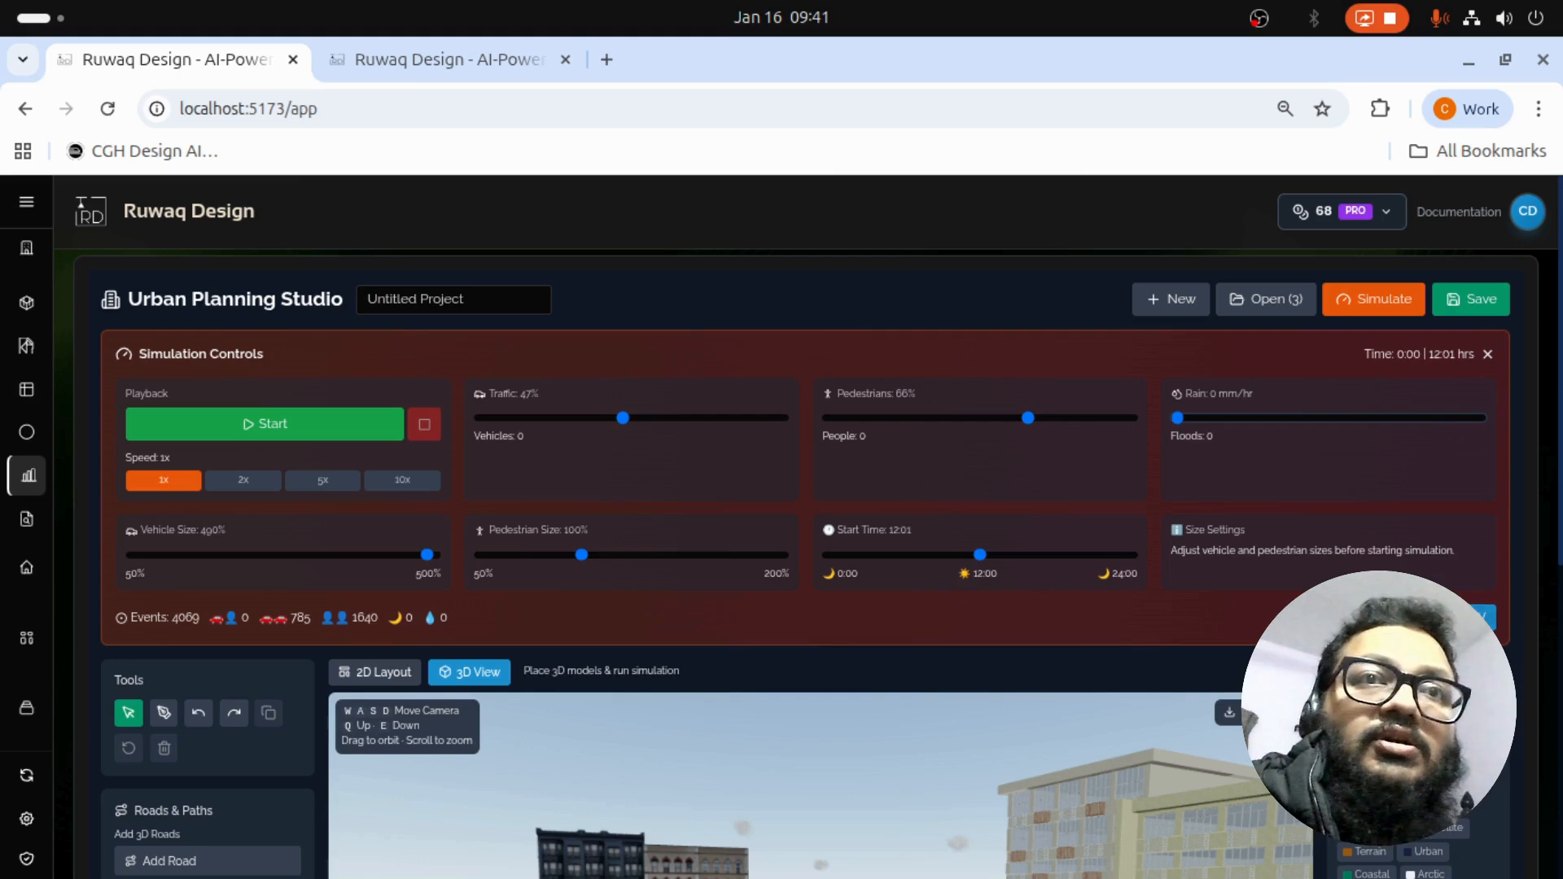
# Step: Export the simulation events as a CSV file and open it in LibreOffice Calc with the default import settings
pyautogui.click(1453, 617)
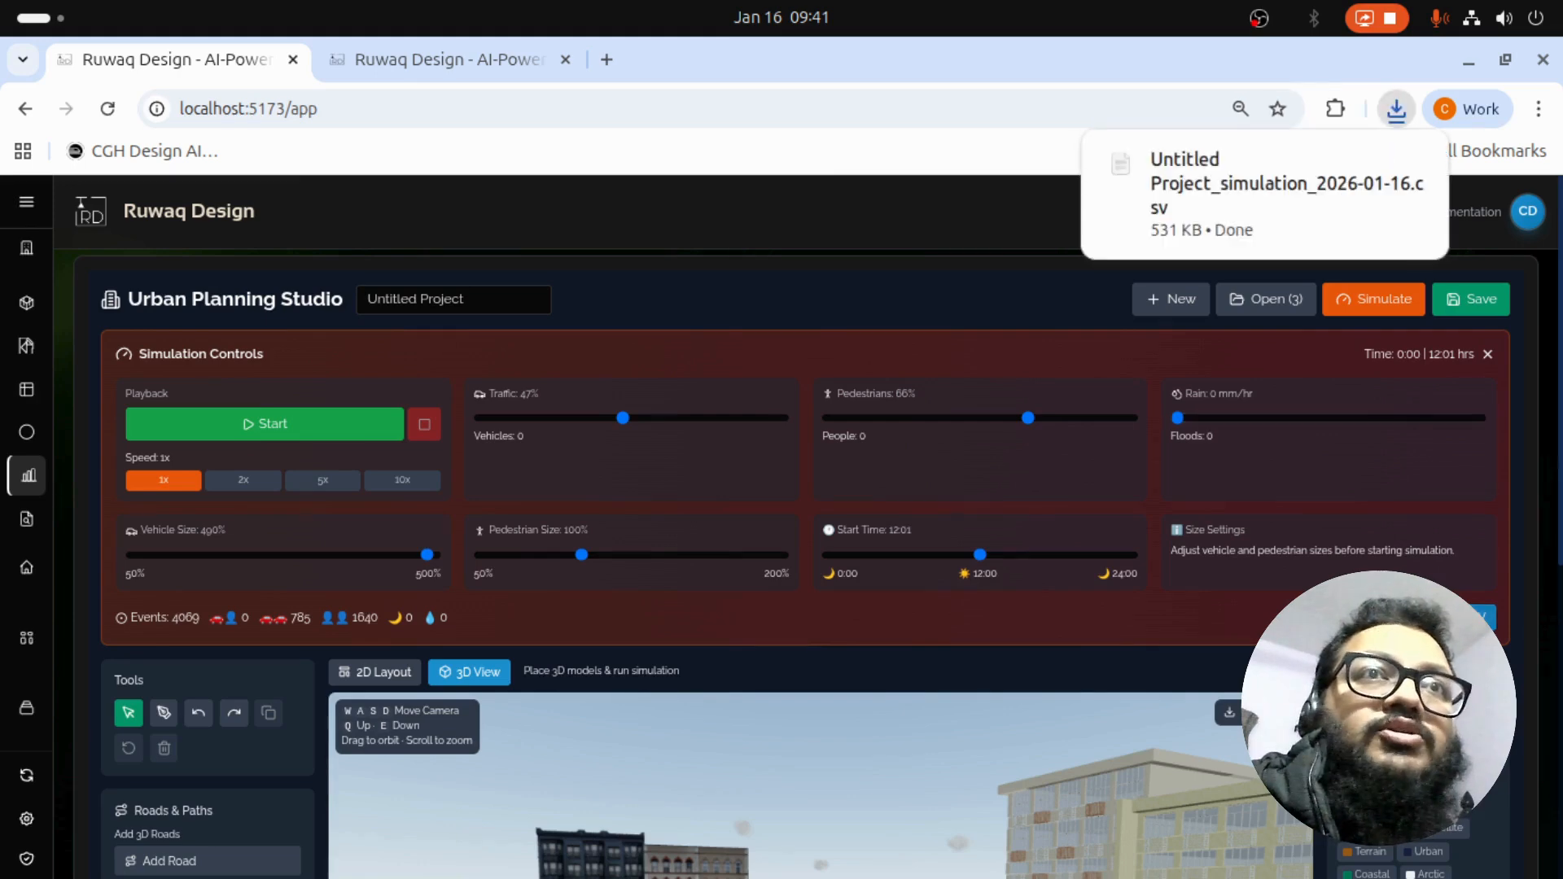
pyautogui.click(1210, 209)
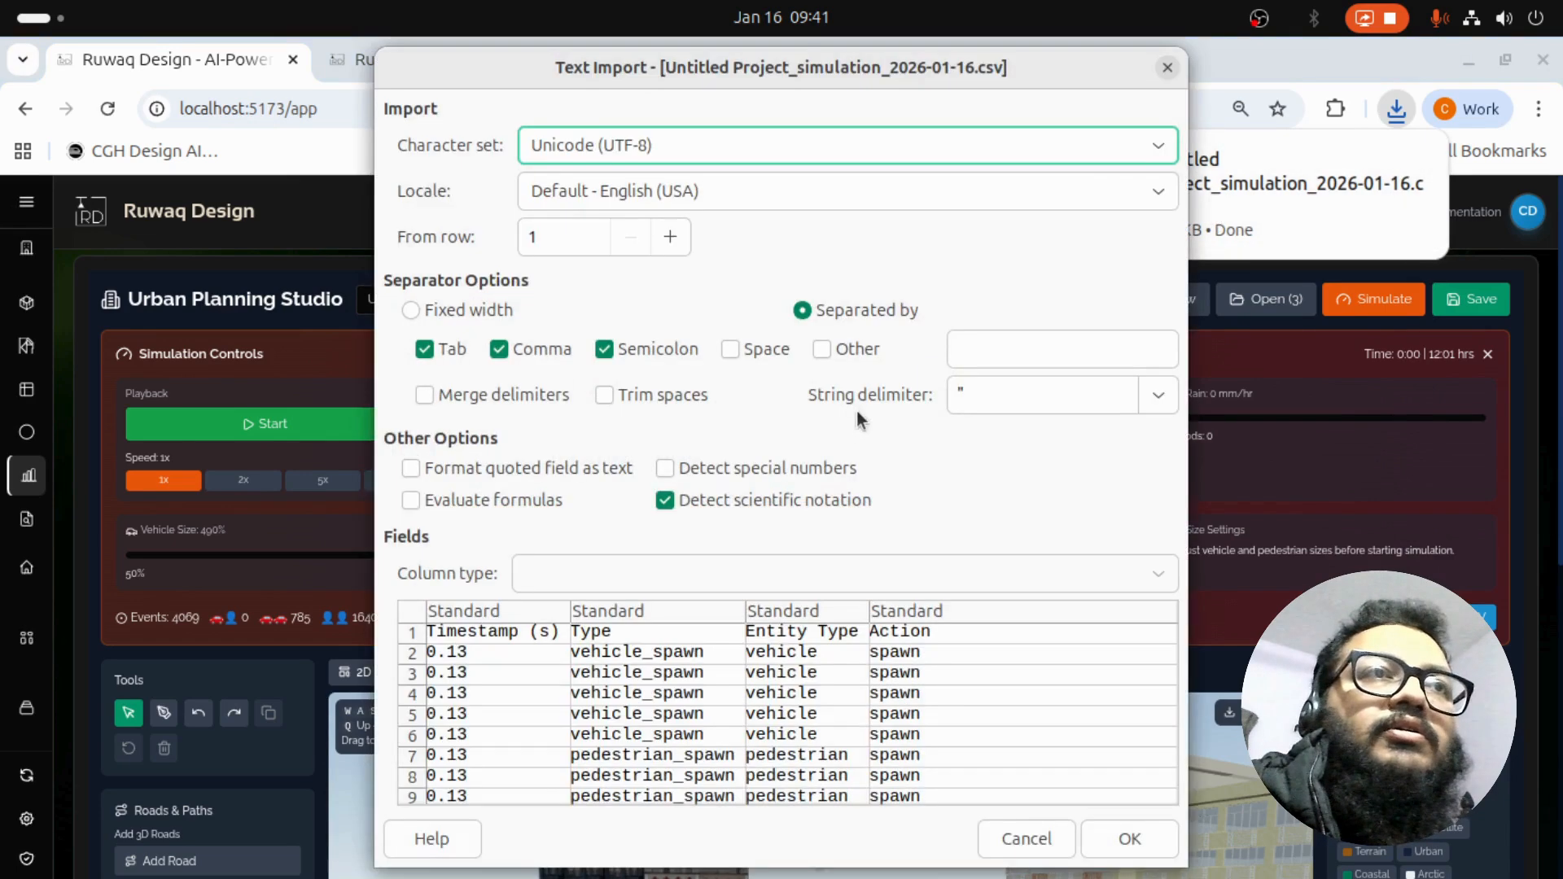
pyautogui.click(1120, 842)
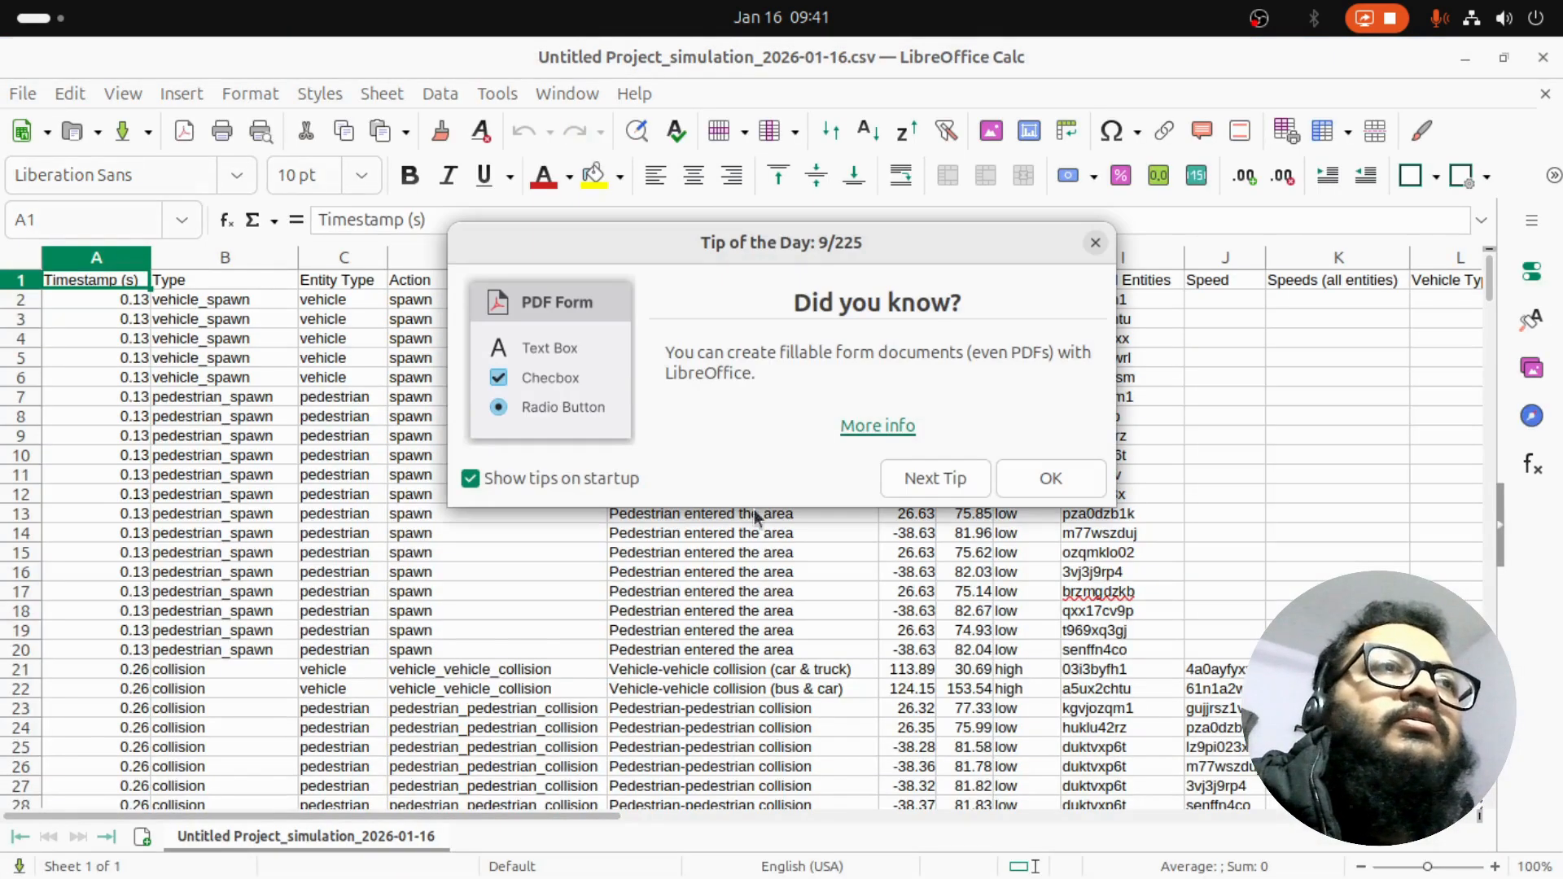
pyautogui.click(1003, 489)
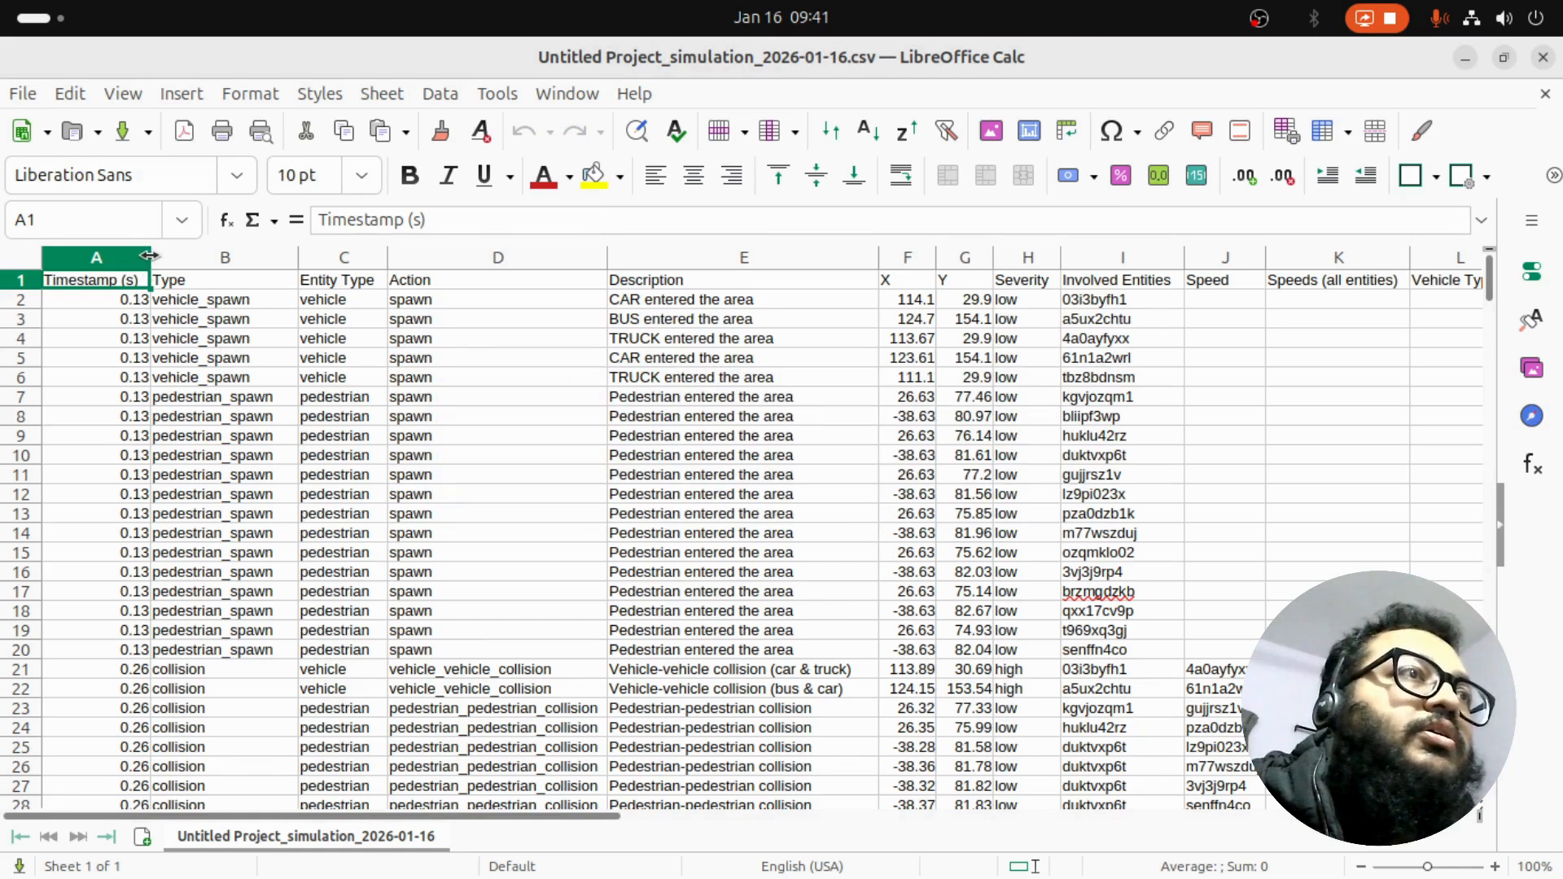
# Step: Widen the Timestamp (s) and Type columns of the simulation spreadsheet
pyautogui.moveTo(149, 256); pyautogui.dragTo(180, 256)
pyautogui.scroll(-7, 185, 551)
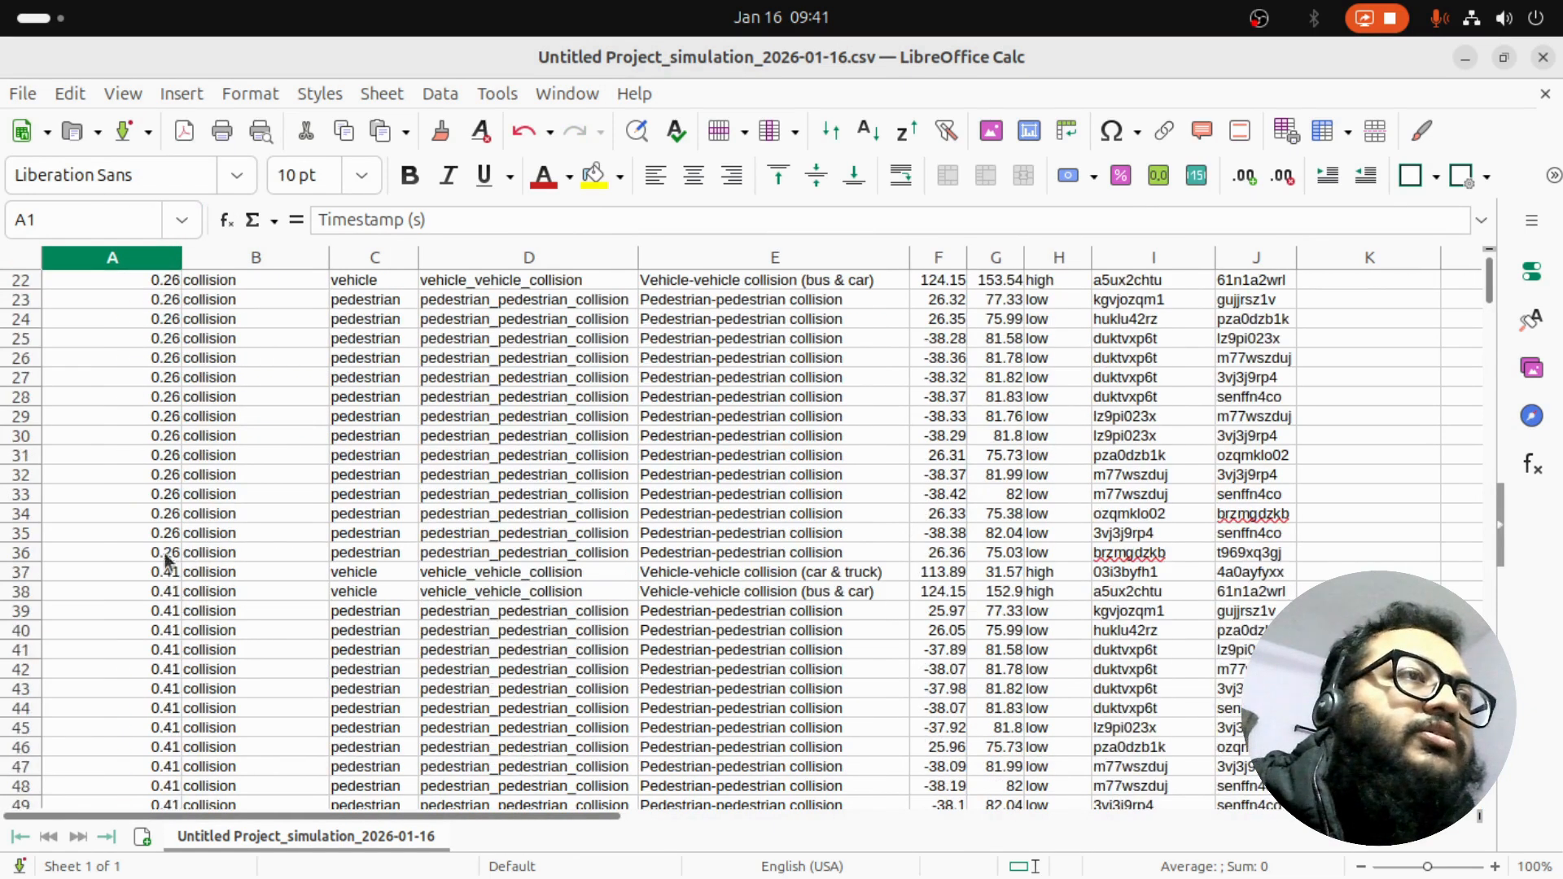
pyautogui.scroll(7, 159, 459)
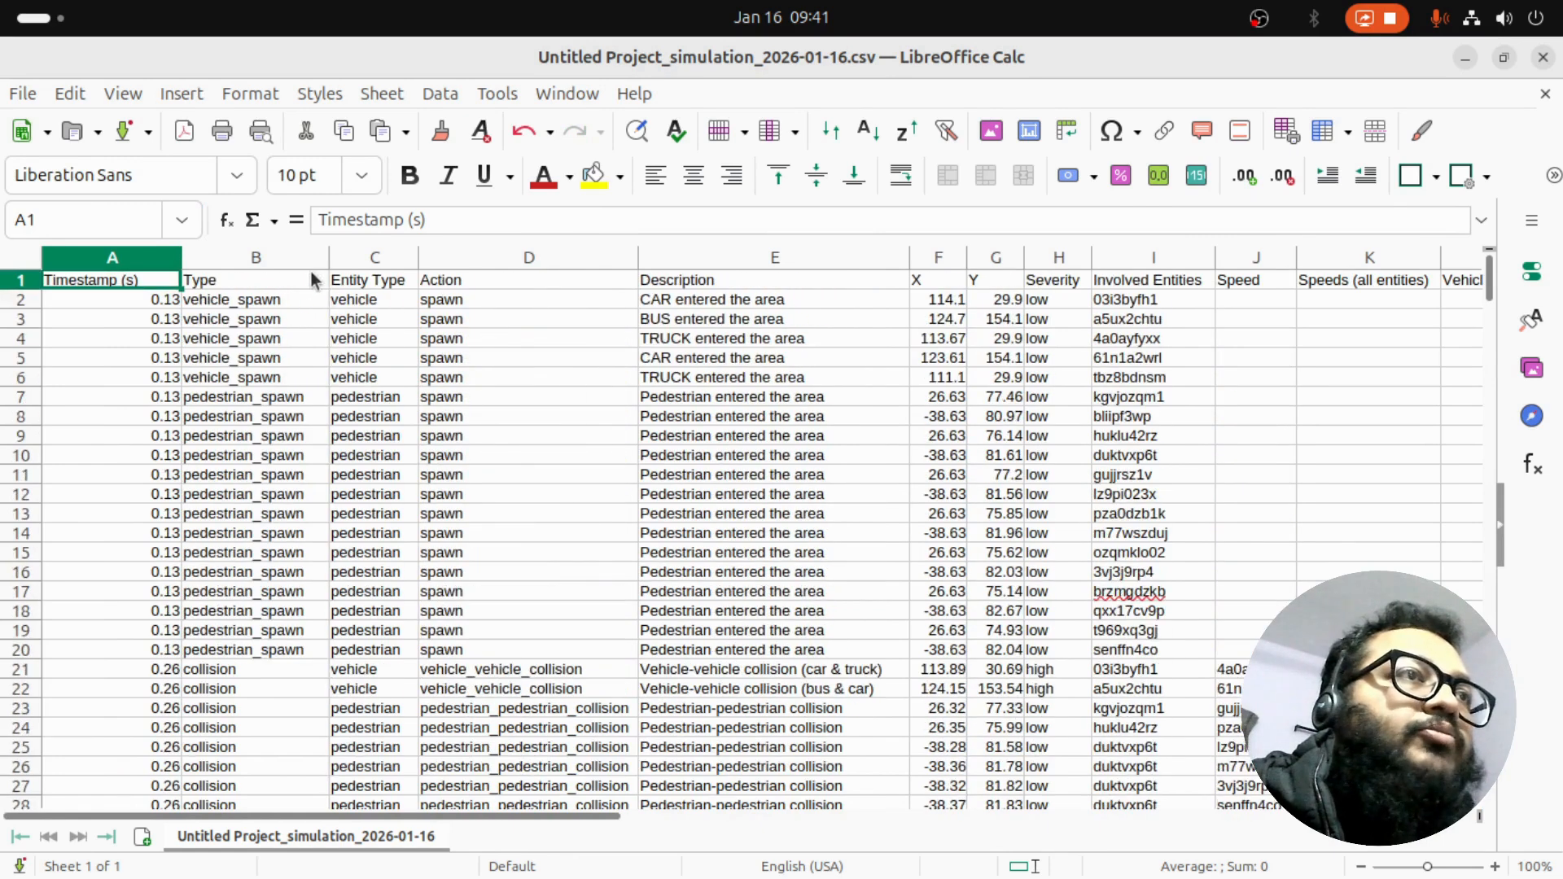
pyautogui.click(86, 319)
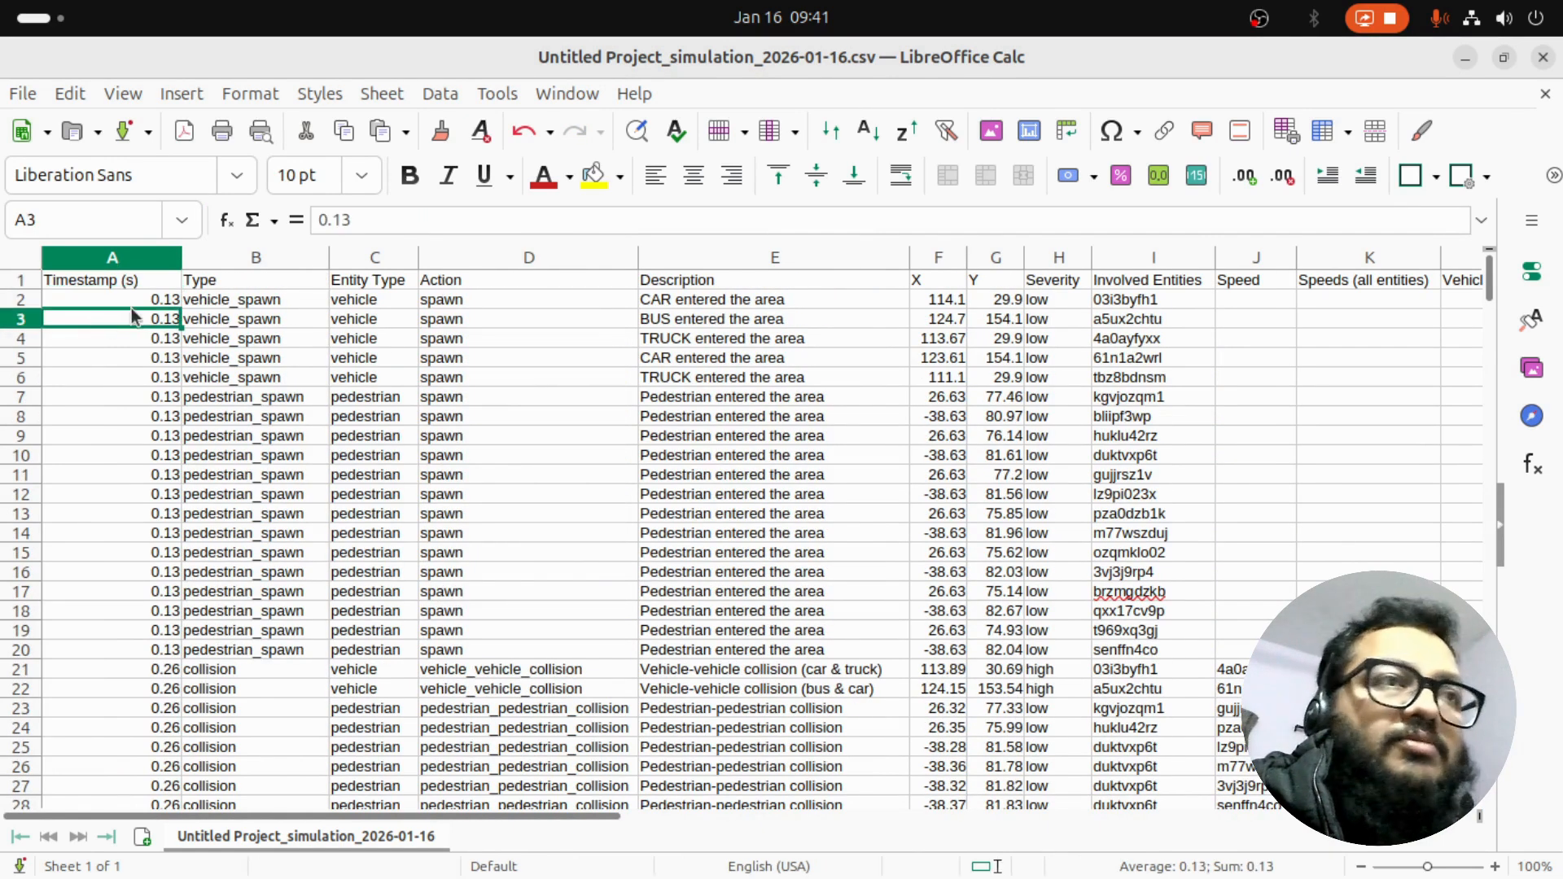
pyautogui.scroll(-4, 118, 456)
pyautogui.scroll(4, 117, 465)
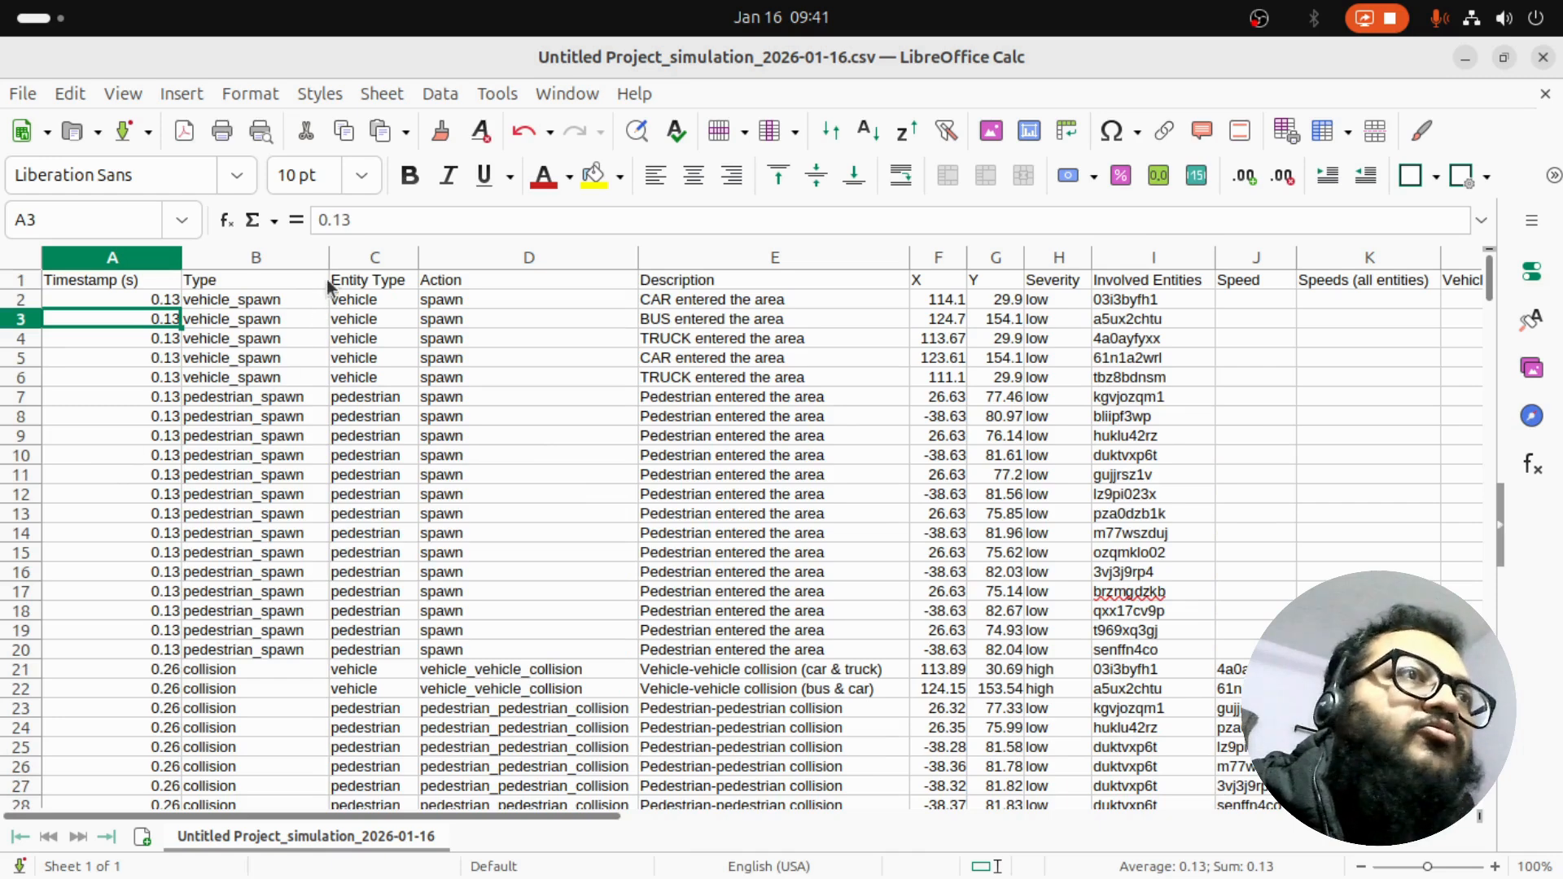
pyautogui.moveTo(330, 259); pyautogui.dragTo(359, 262)
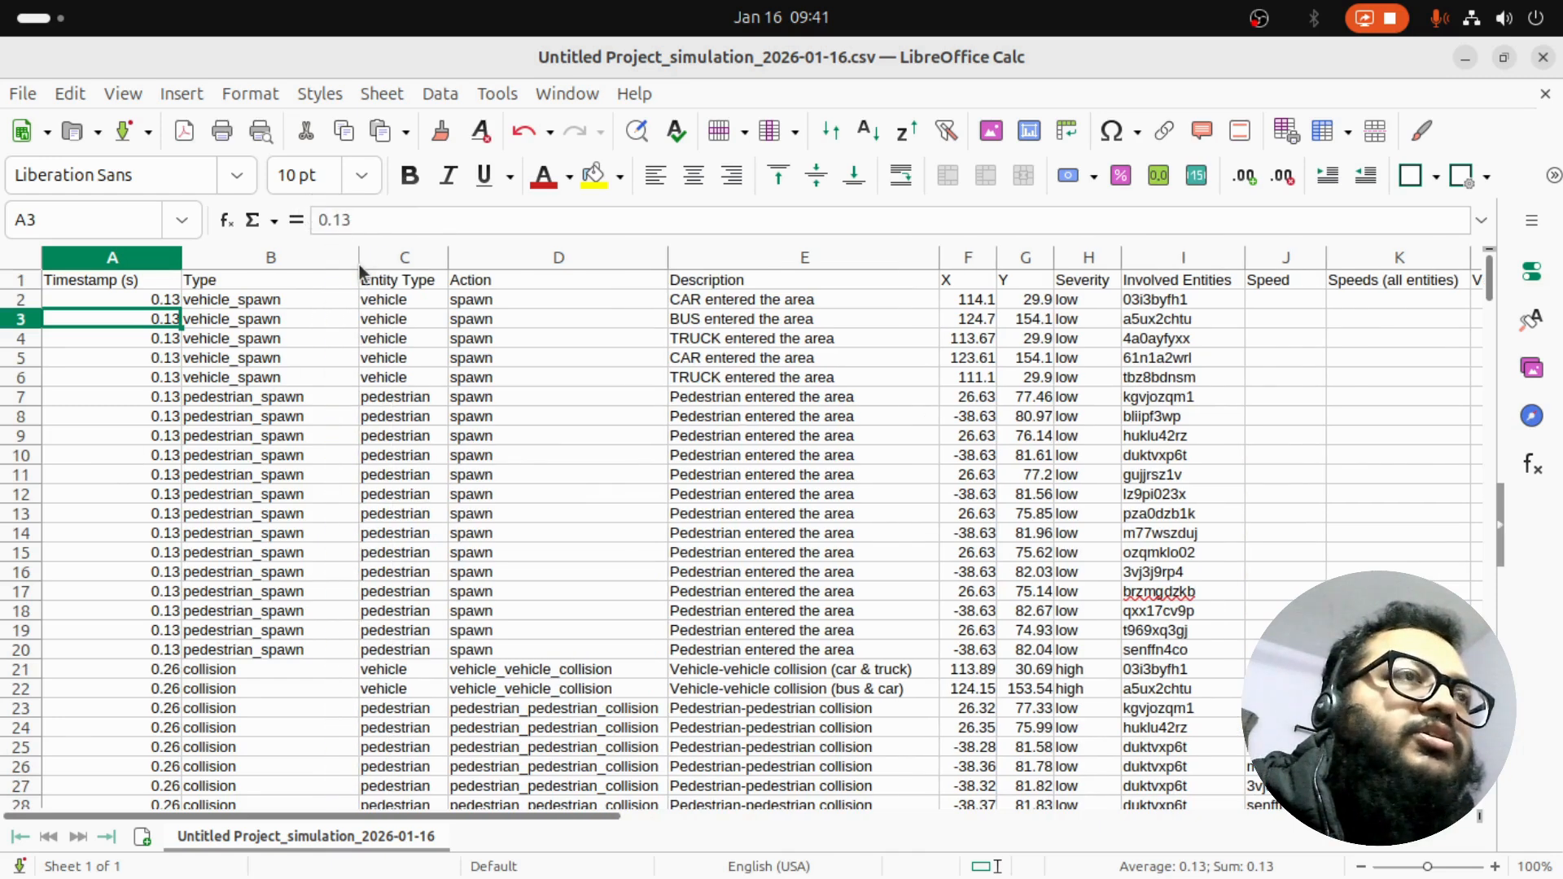
# Step: Examine the logged simulation events down the sheet and the type, entity type and description of the first vehicle entries
pyautogui.scroll(-20, 120, 358)
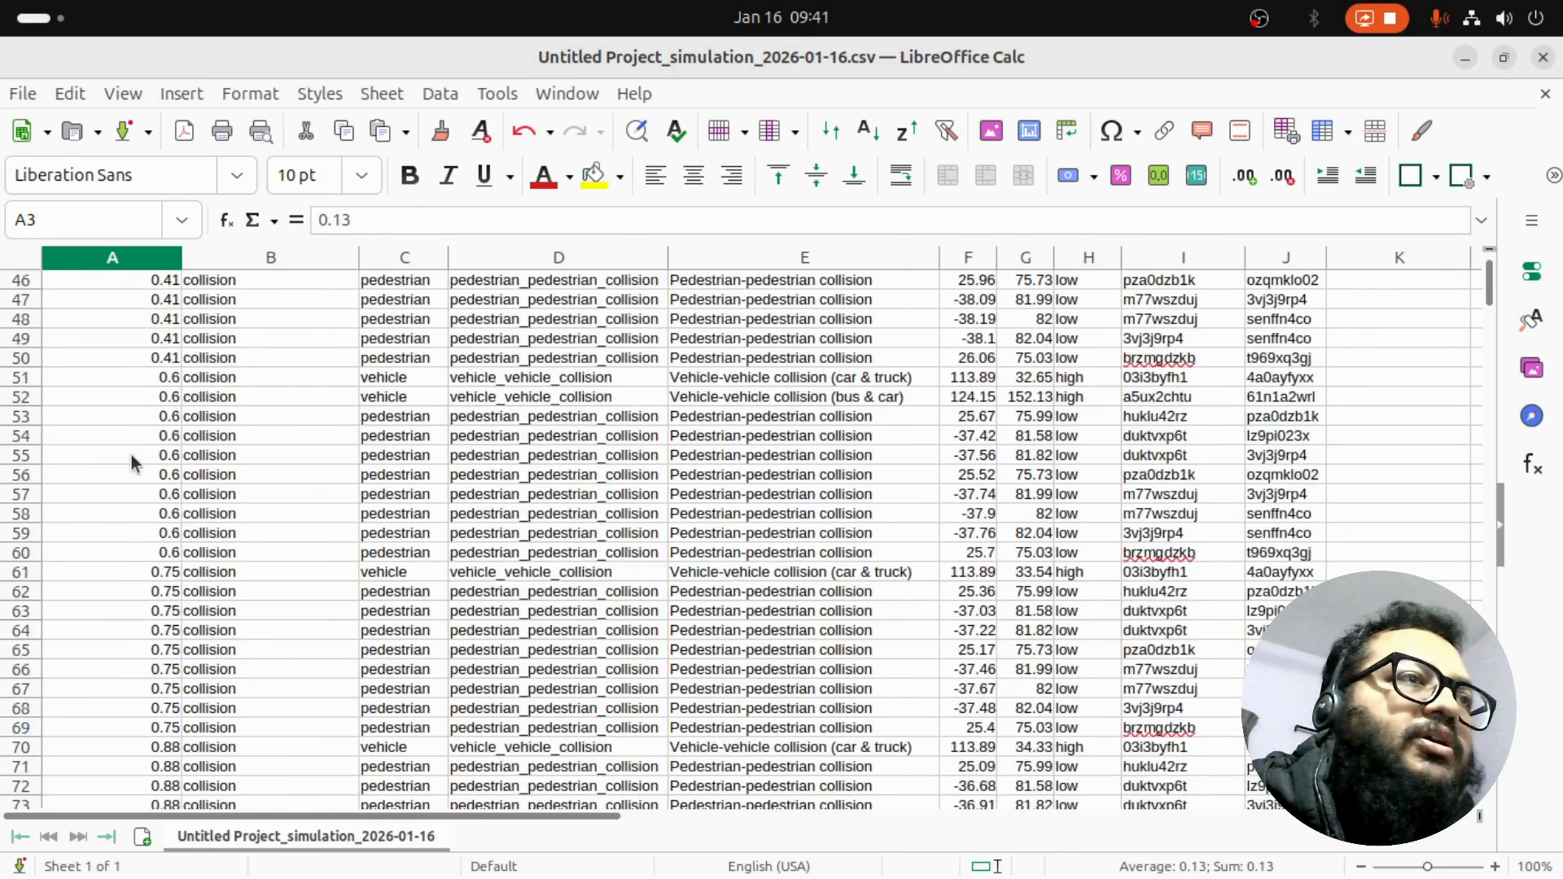
pyautogui.scroll(-20, 183, 377)
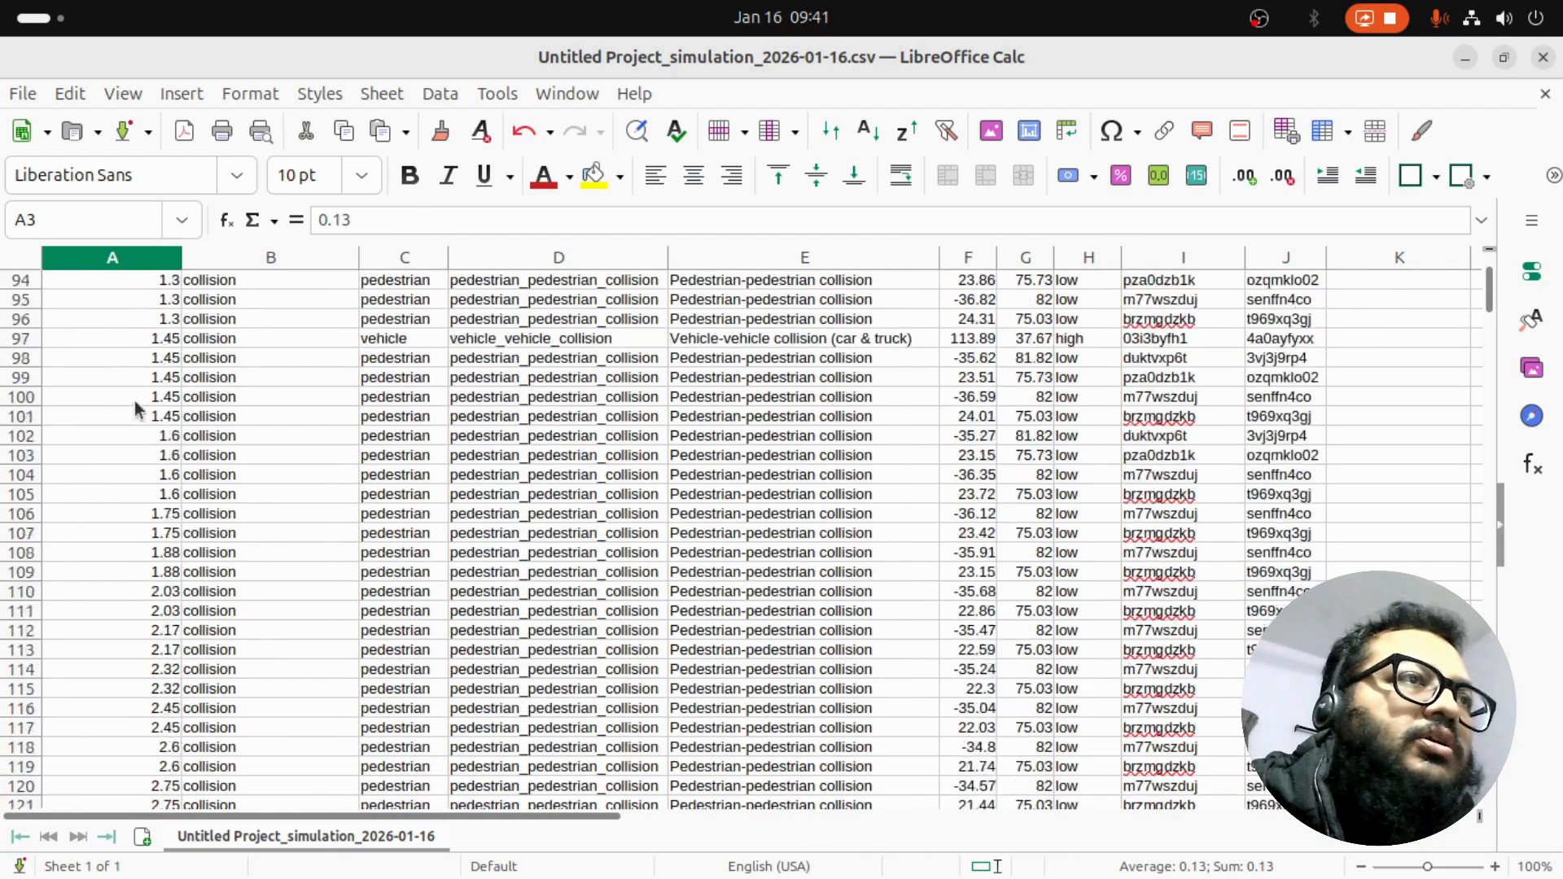
pyautogui.scroll(-6, 137, 445)
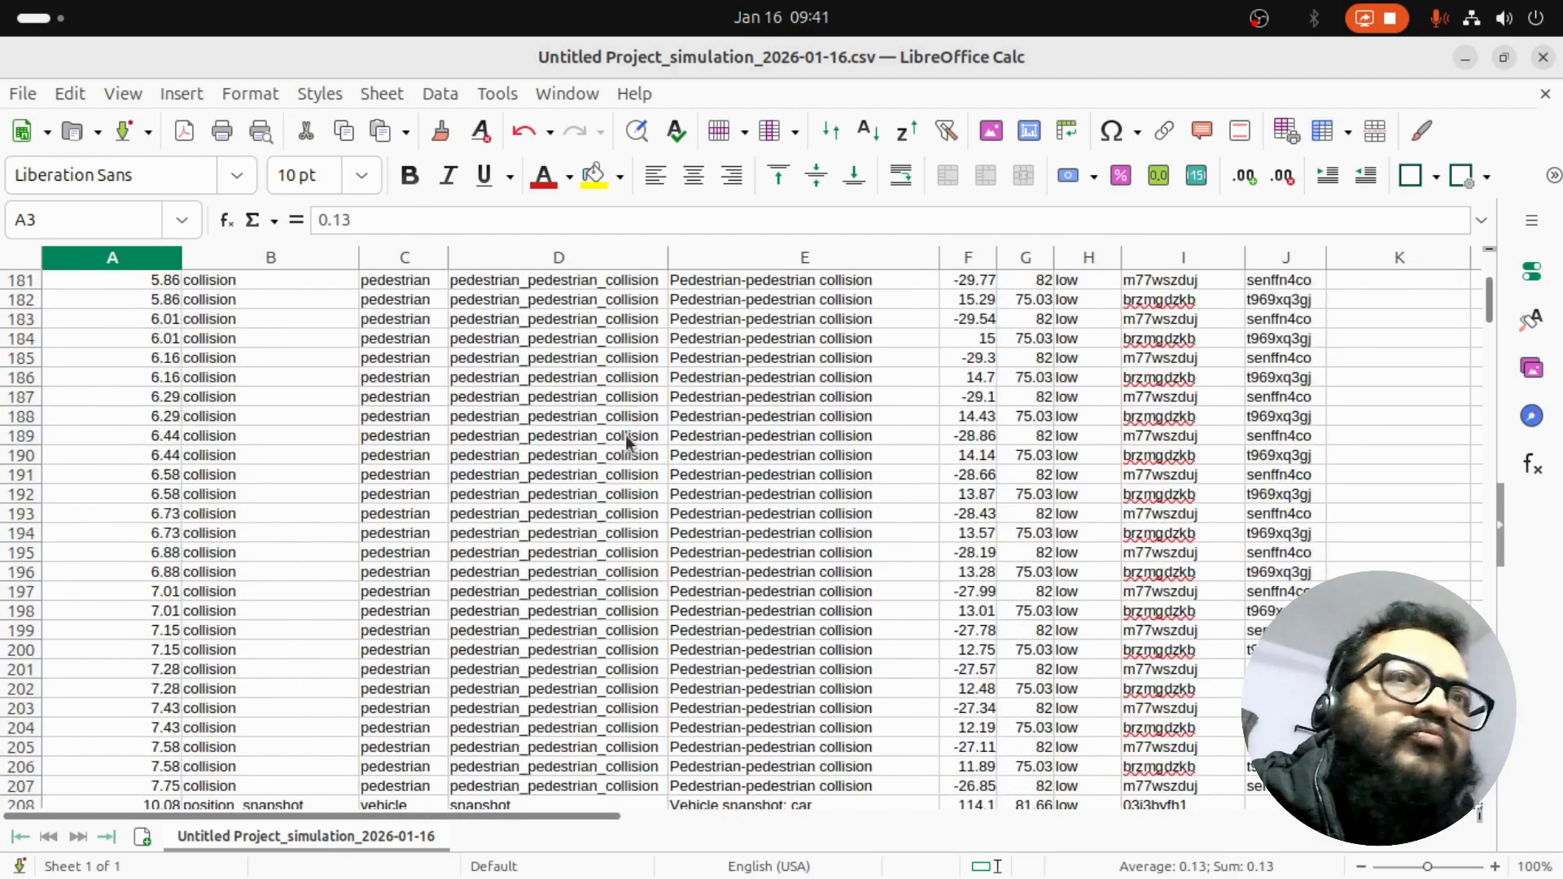
pyautogui.moveTo(1492, 310)
pyautogui.mouseDown()
pyautogui.moveTo(1478, 415)
pyautogui.moveTo(1506, 769)
pyautogui.moveTo(1529, 761)
pyautogui.moveTo(1543, 796)
pyautogui.moveTo(1492, 281)
pyautogui.mouseUp()
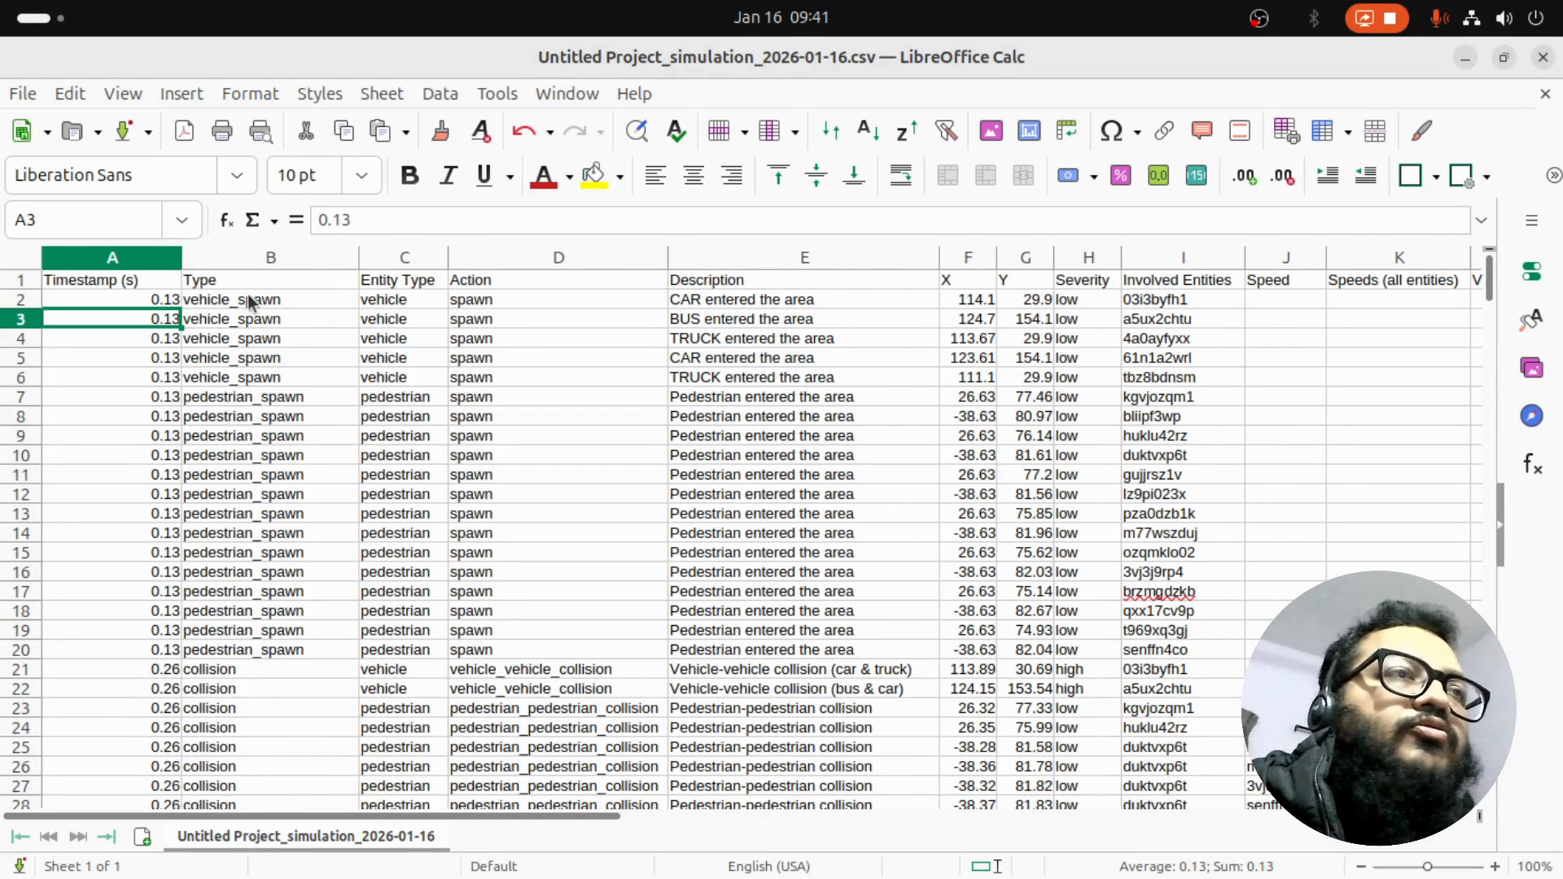
pyautogui.click(252, 304)
pyautogui.click(407, 305)
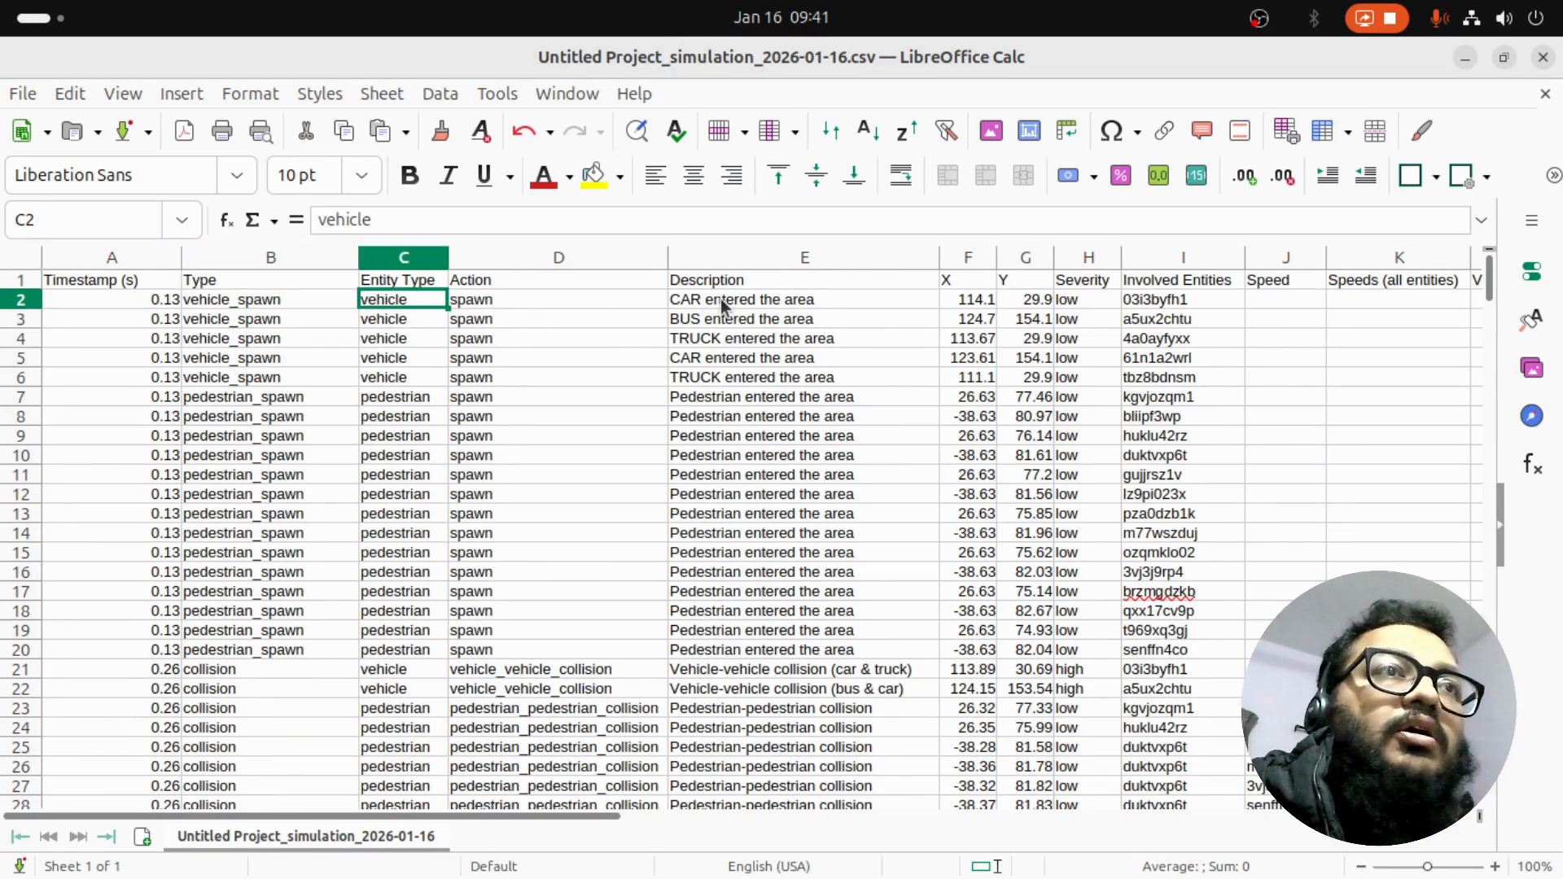
pyautogui.click(691, 324)
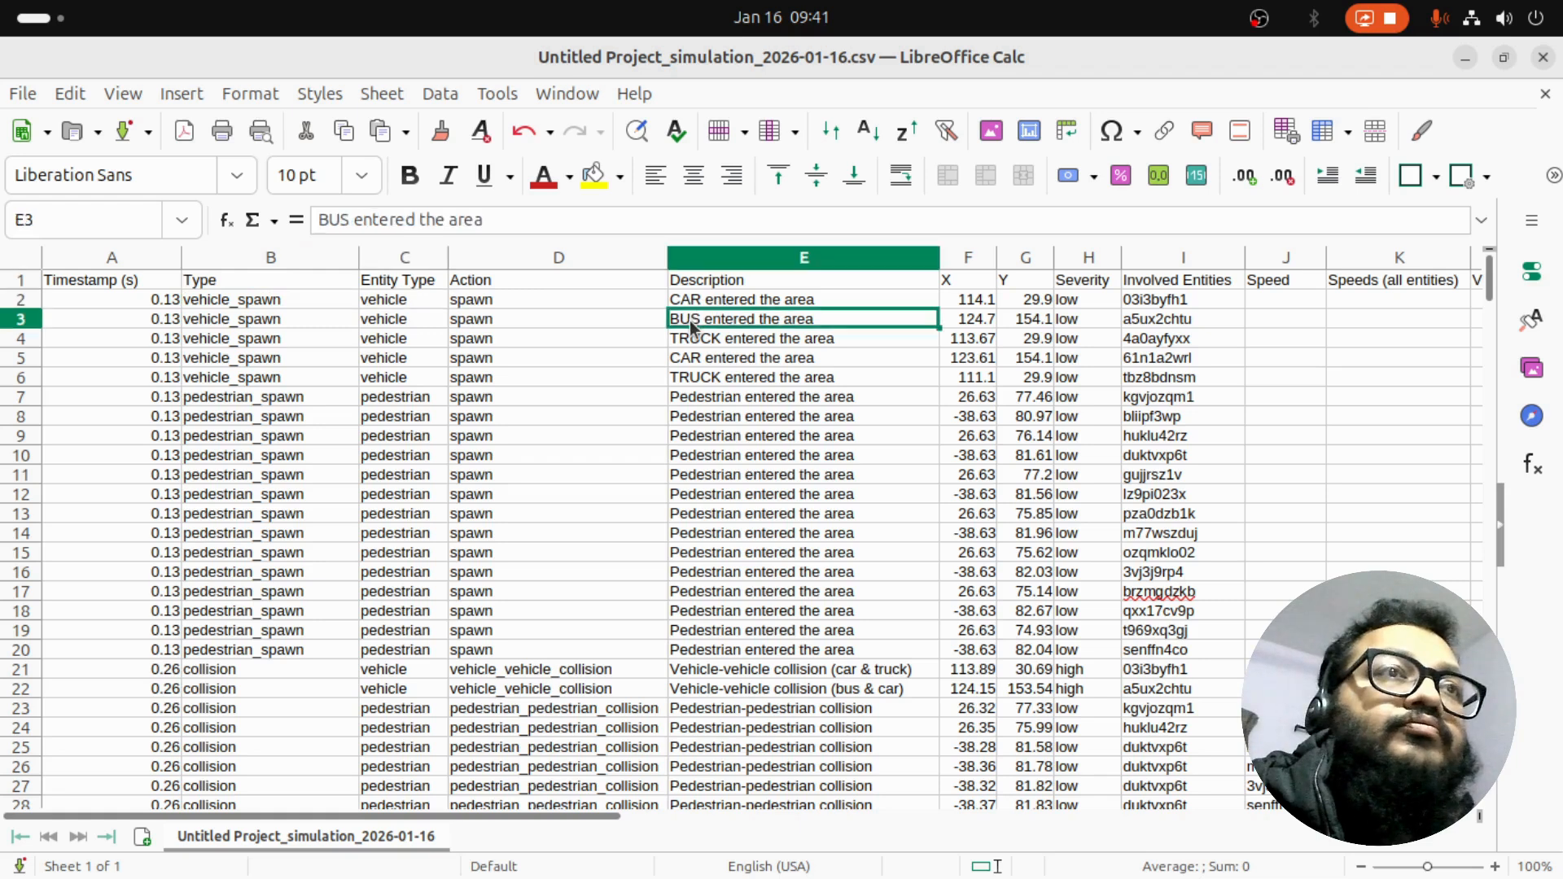
pyautogui.click(697, 307)
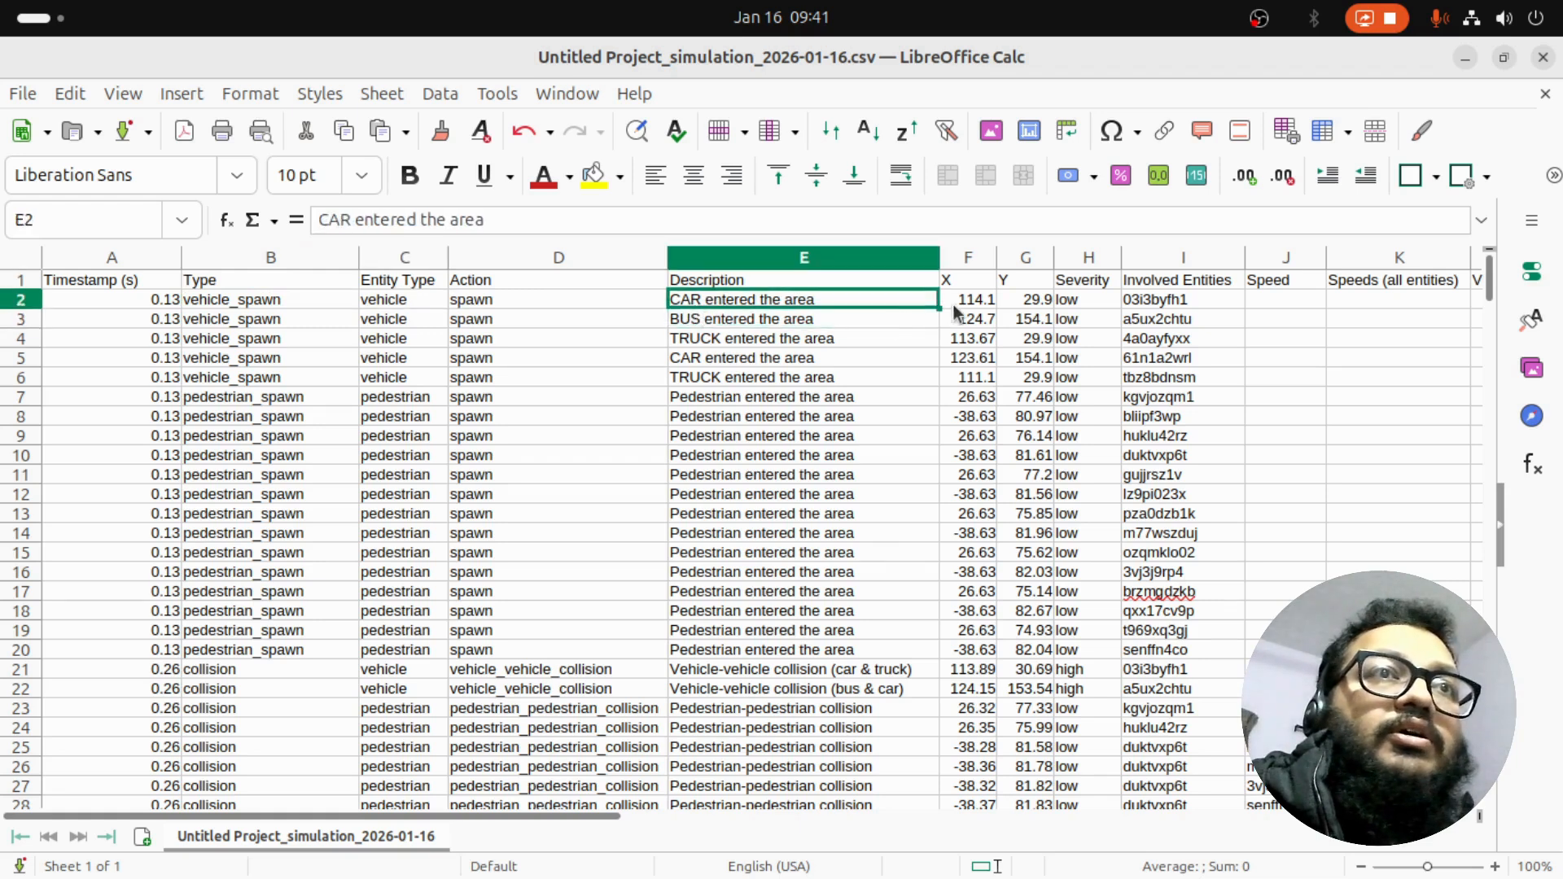
# Step: Widen the X column slightly and hide the sidebar to examine the remaining columns through Weather
pyautogui.moveTo(996, 253); pyautogui.dragTo(1006, 254)
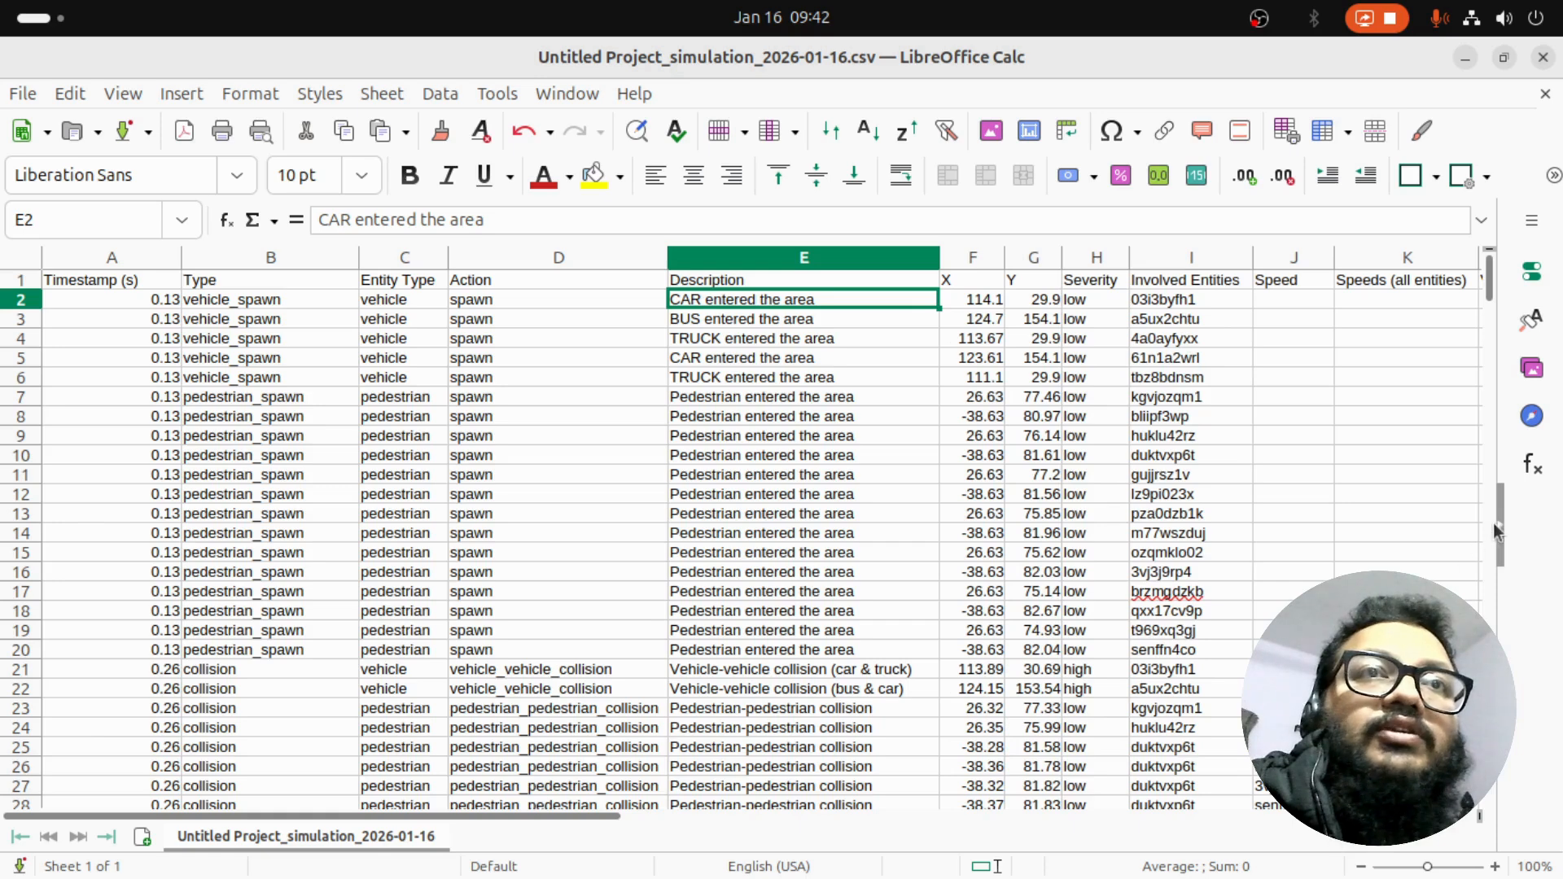
pyautogui.click(1497, 512)
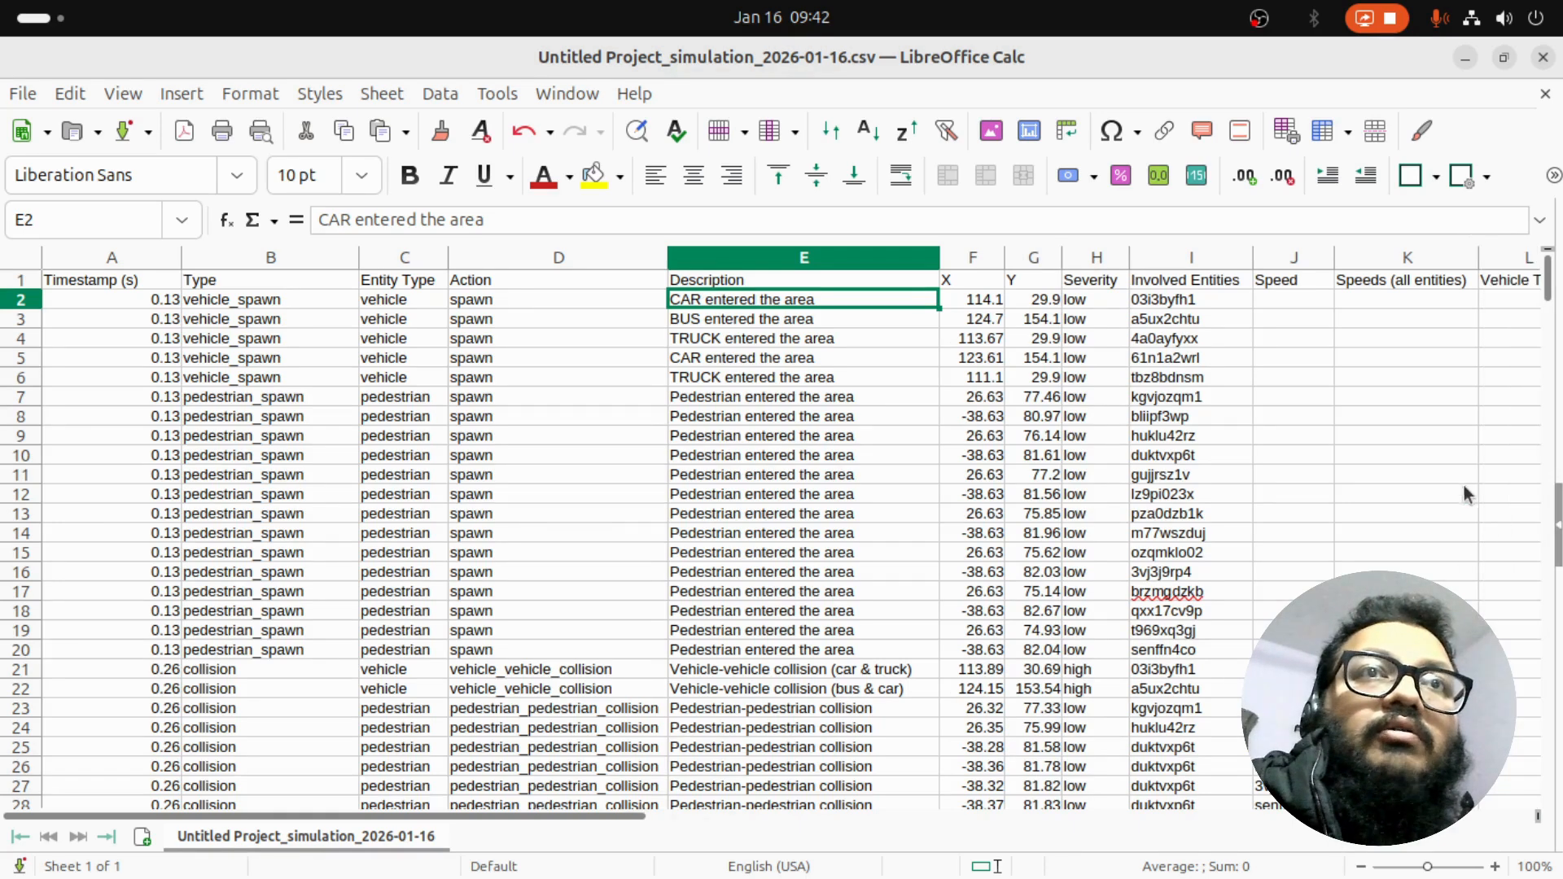
pyautogui.moveTo(642, 814); pyautogui.dragTo(889, 814)
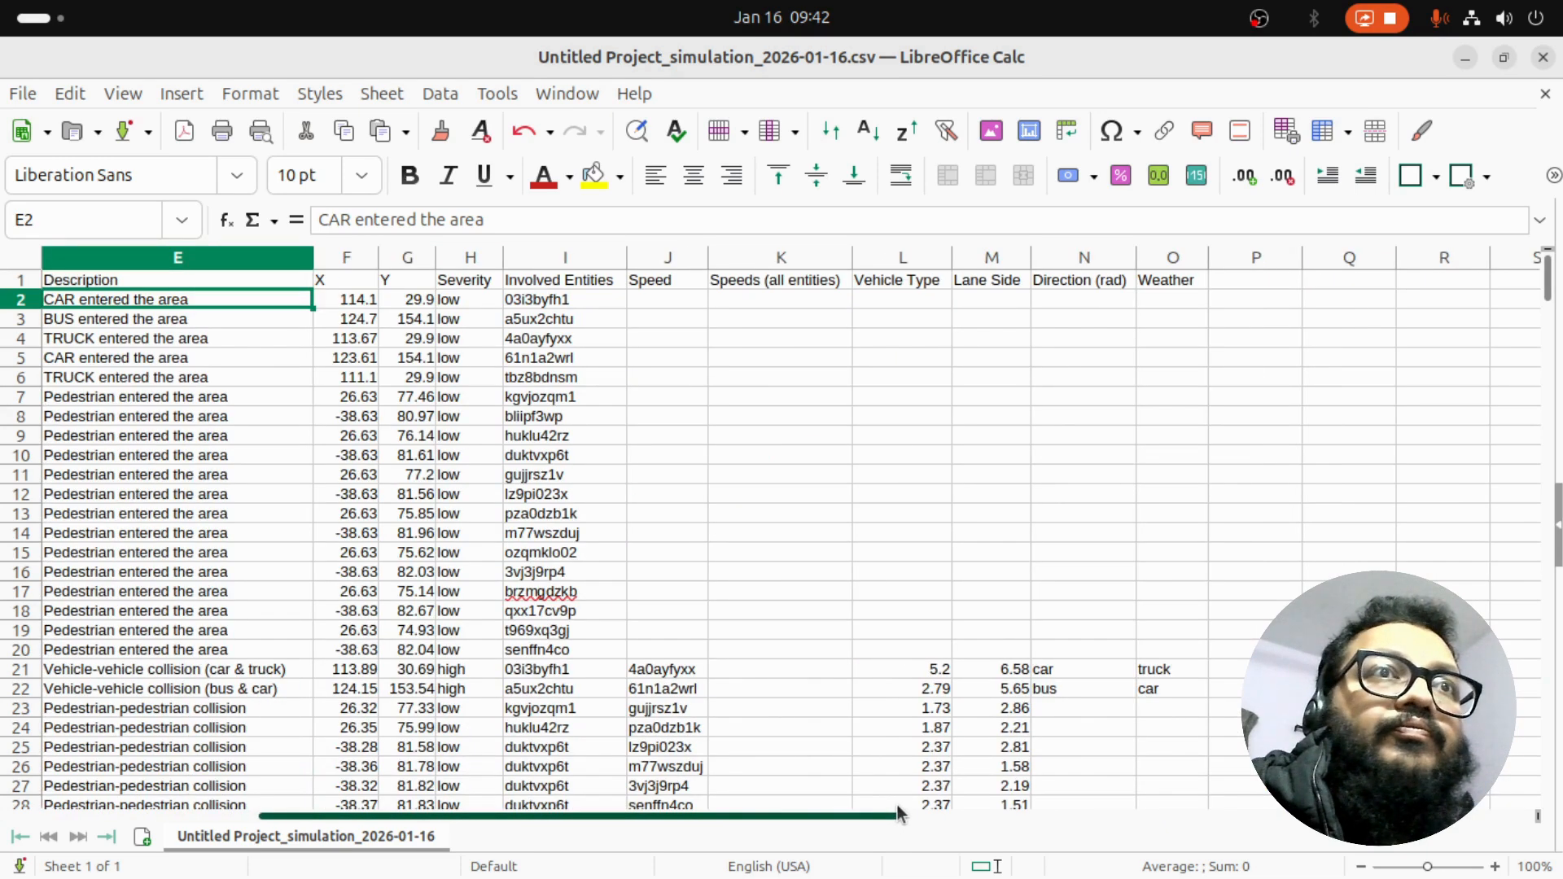
pyautogui.moveTo(897, 812); pyautogui.dragTo(518, 815)
pyautogui.scroll(-18, 533, 637)
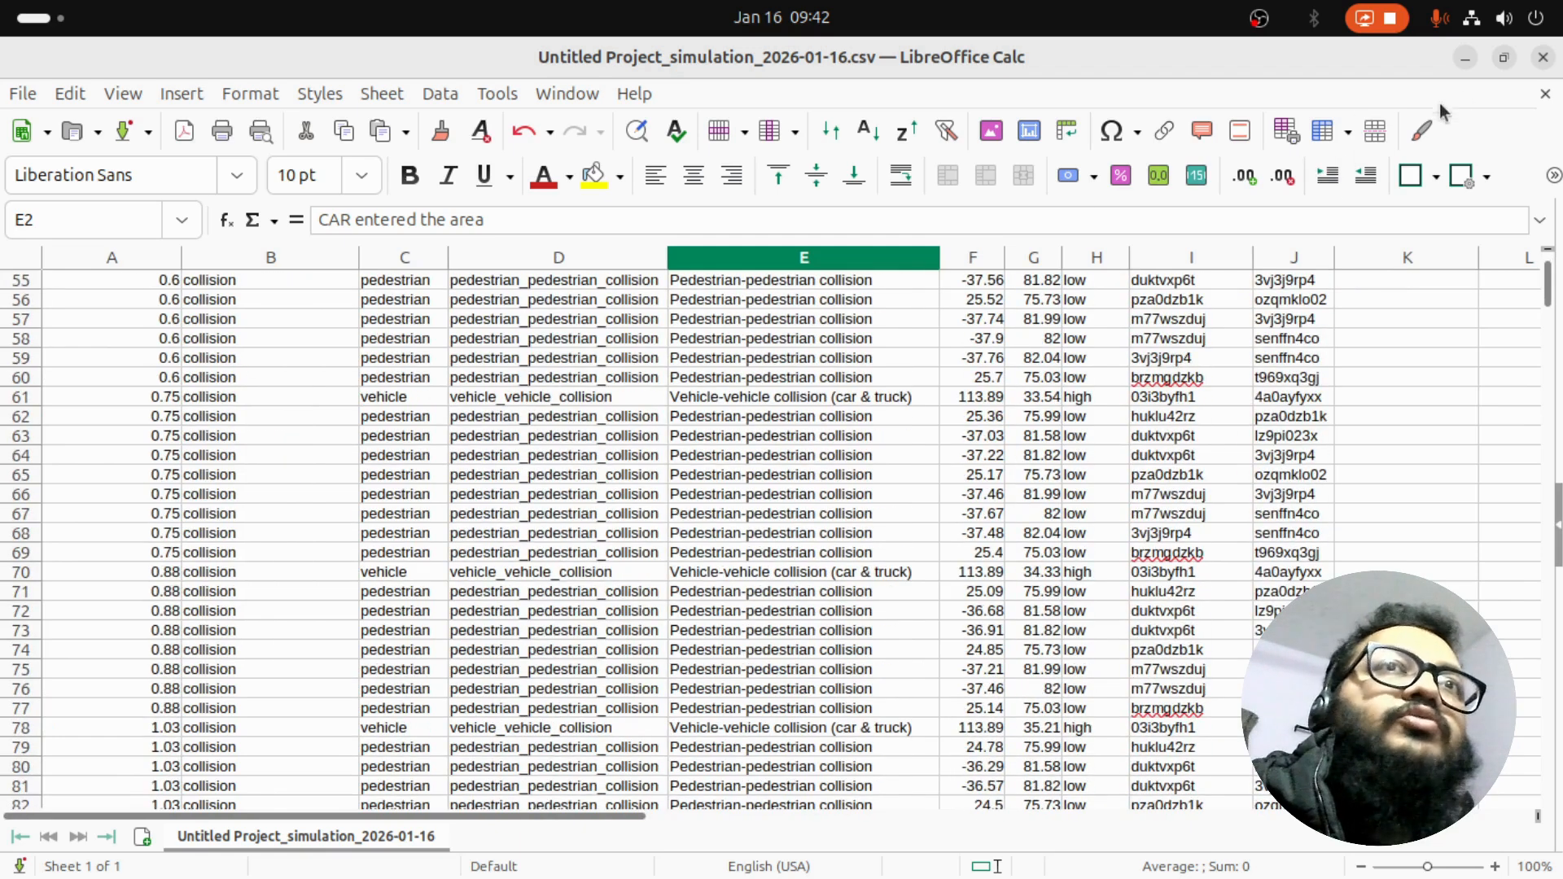
# Step: Close the spreadsheet without saving its changes and, back in Ruwaq Design, hide the simulation controls
pyautogui.click(1543, 59)
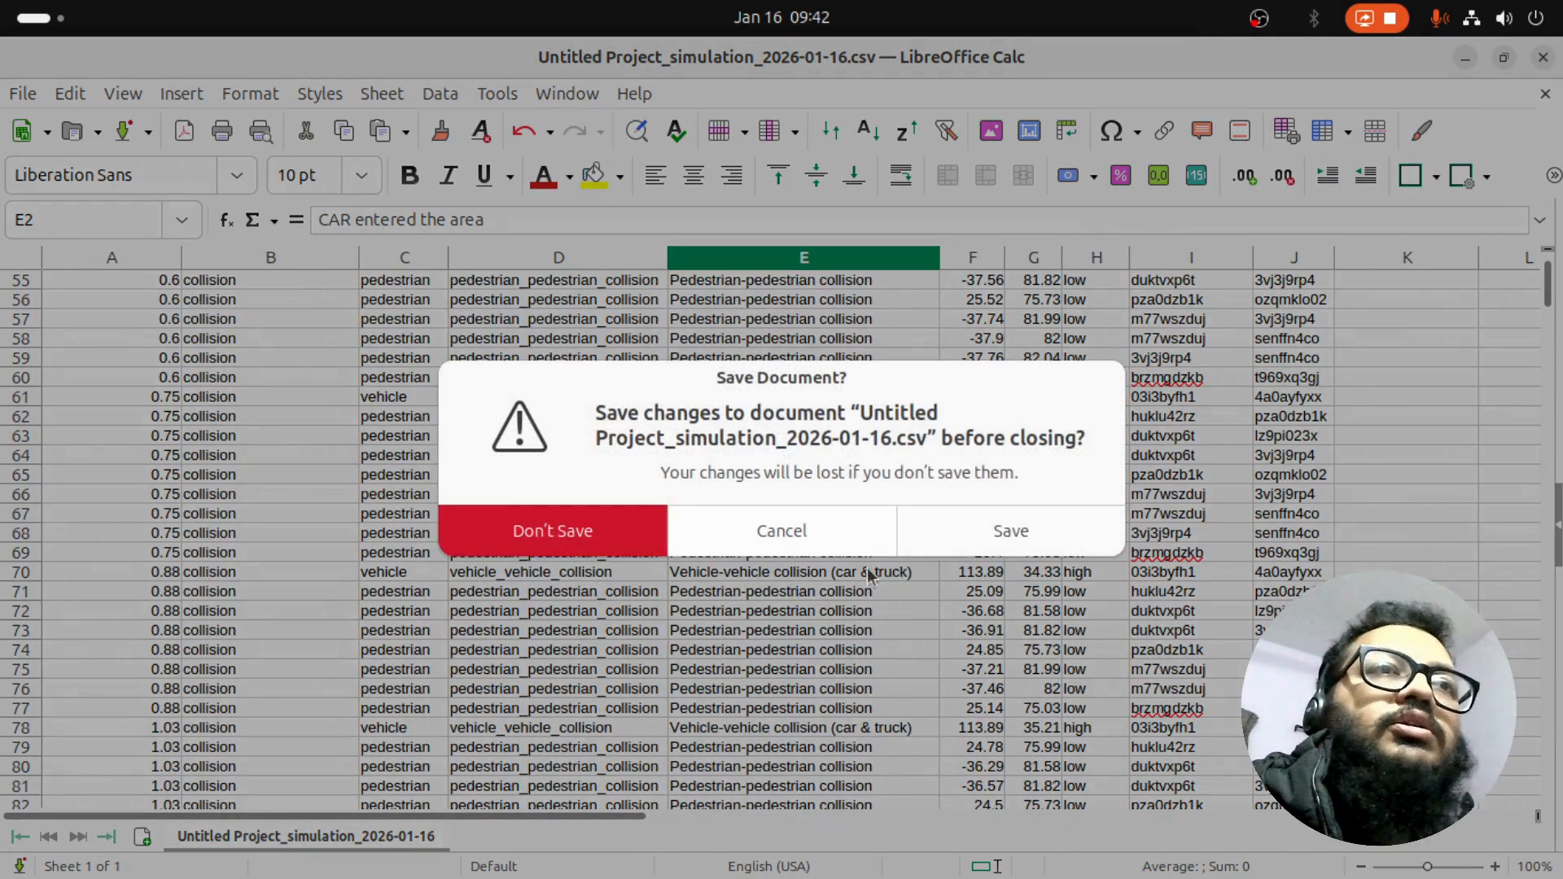
pyautogui.click(629, 529)
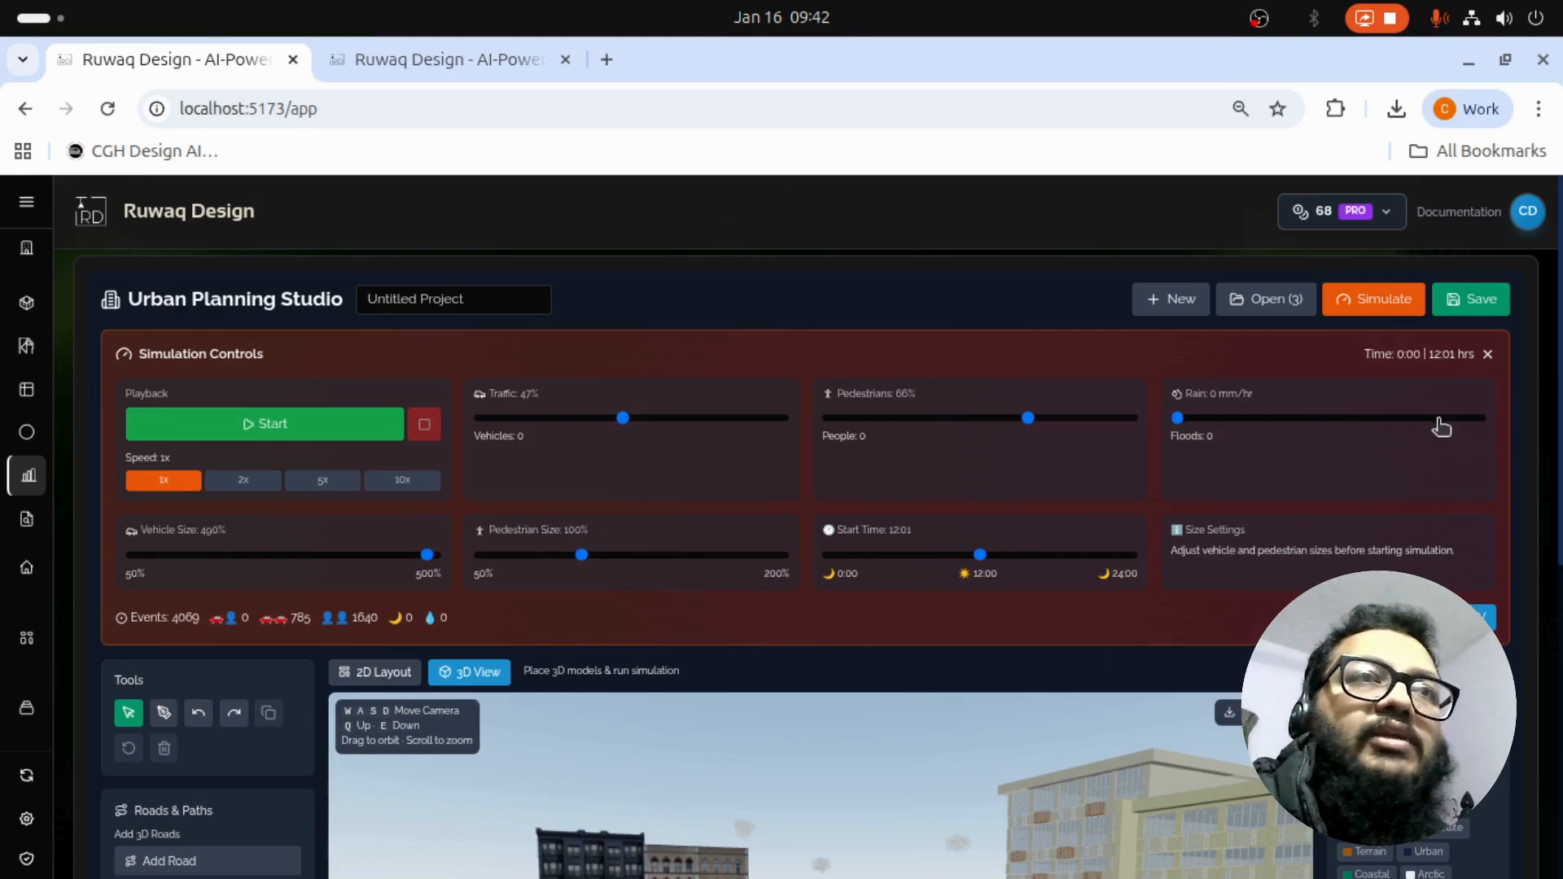
pyautogui.click(1370, 301)
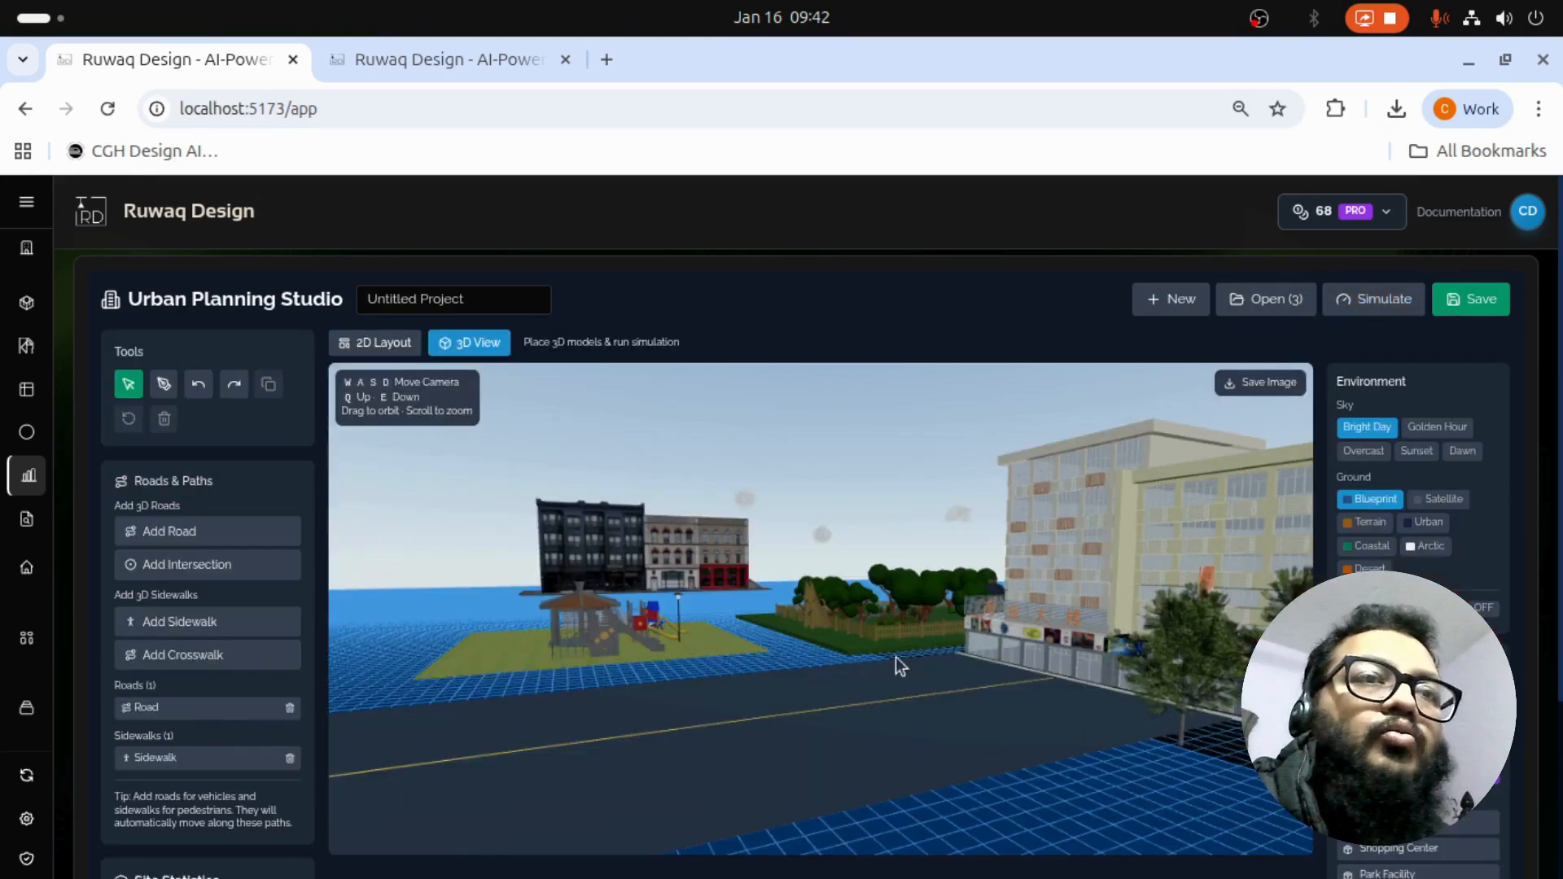
pyautogui.moveTo(790, 648); pyautogui.dragTo(865, 669)
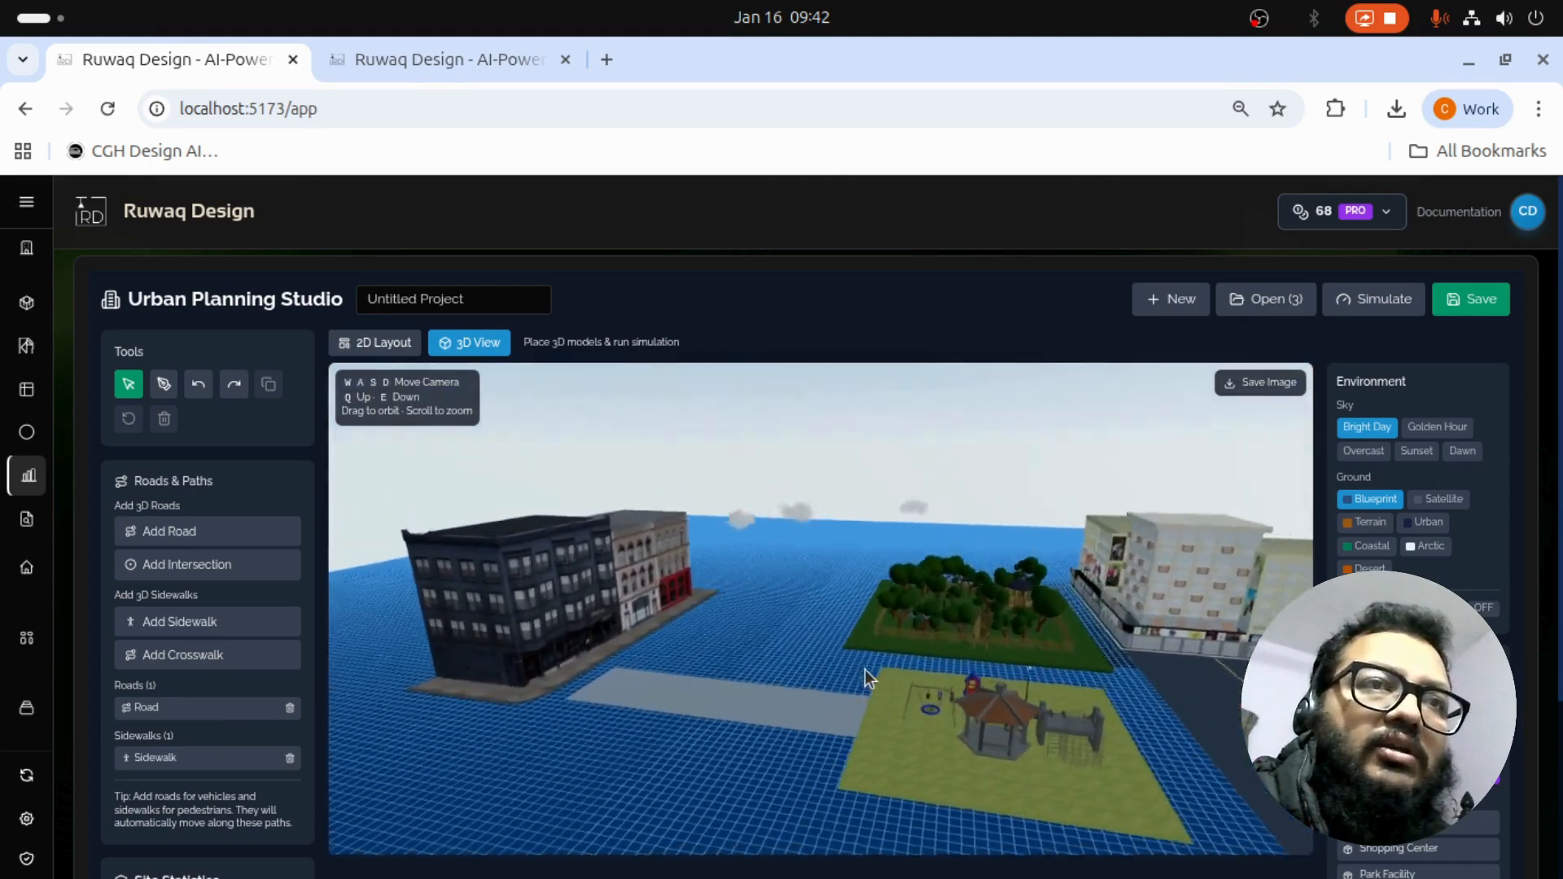